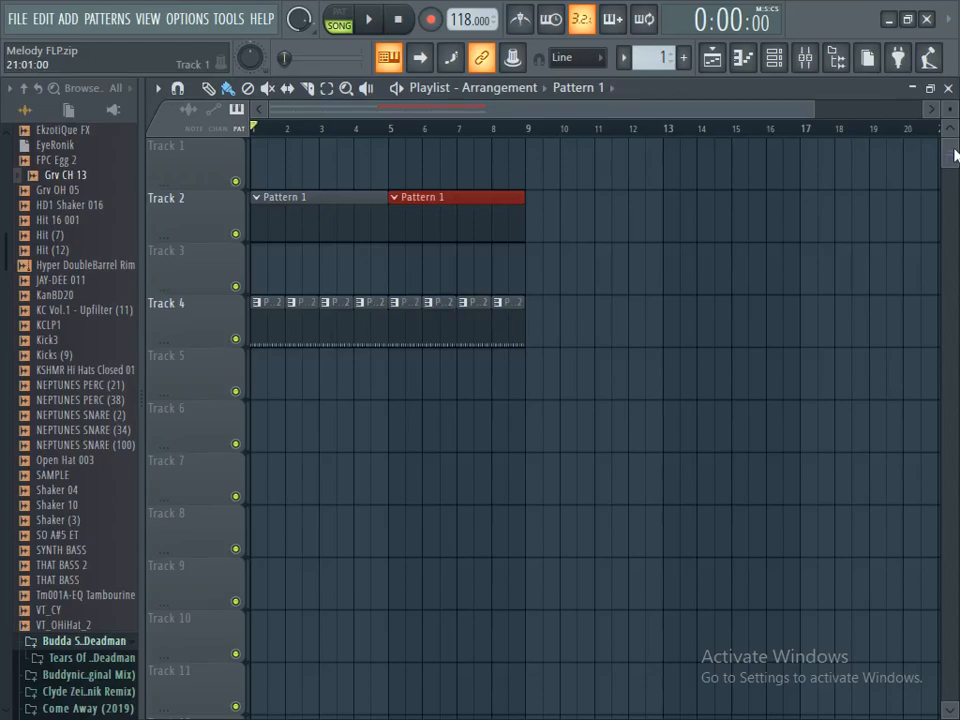
# Open the channel rack, select the Nexus channel and play test notes on it
pyautogui.moveTo(950, 109)
pyautogui.mouseDown()
pyautogui.moveTo(950, 86)
pyautogui.moveTo(950, 104)
pyautogui.mouseUp()
pyautogui.moveTo(810, 105); pyautogui.dragTo(420, 223)
pyautogui.press('F6')
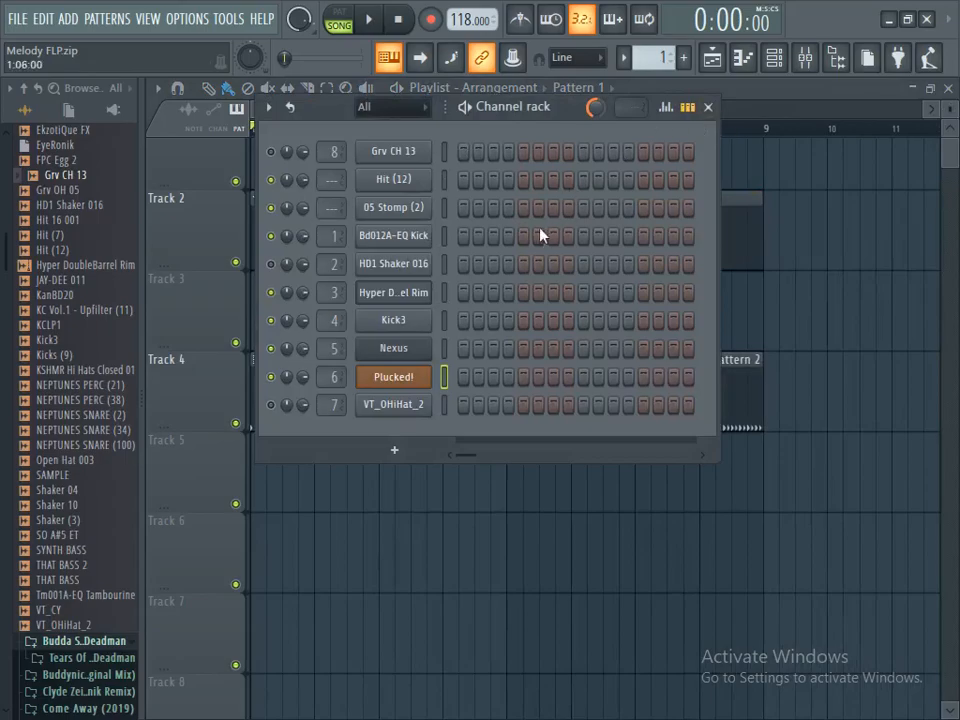
pyautogui.click(445, 352)
pyautogui.press('v')
pyautogui.press('b')
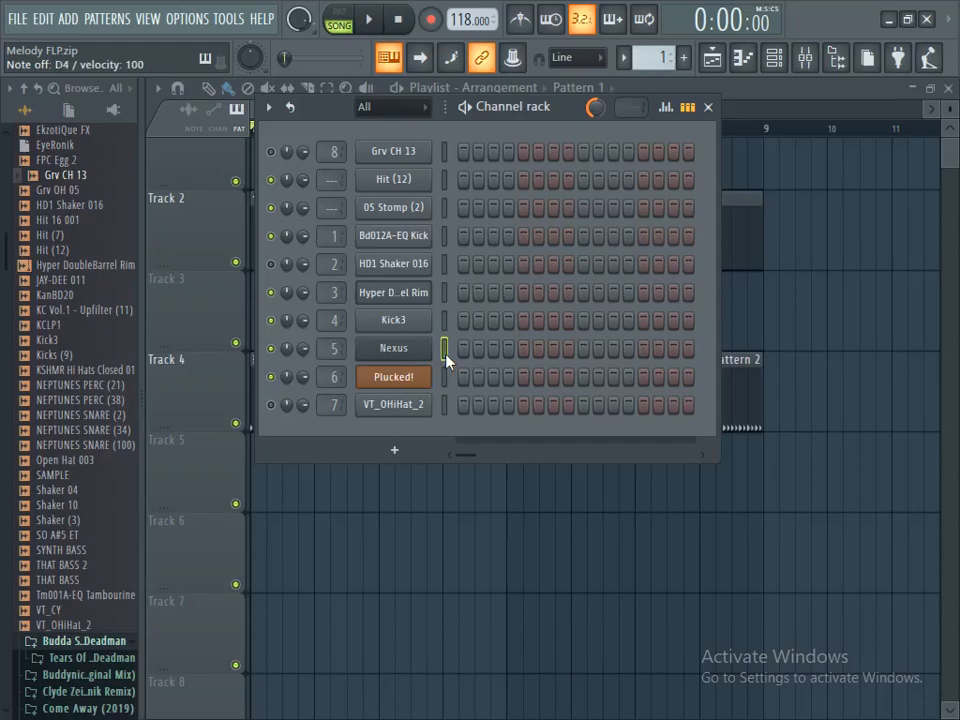
# Open the Plucked! instrument, play a test note on it and close its window
pyautogui.click(393, 377)
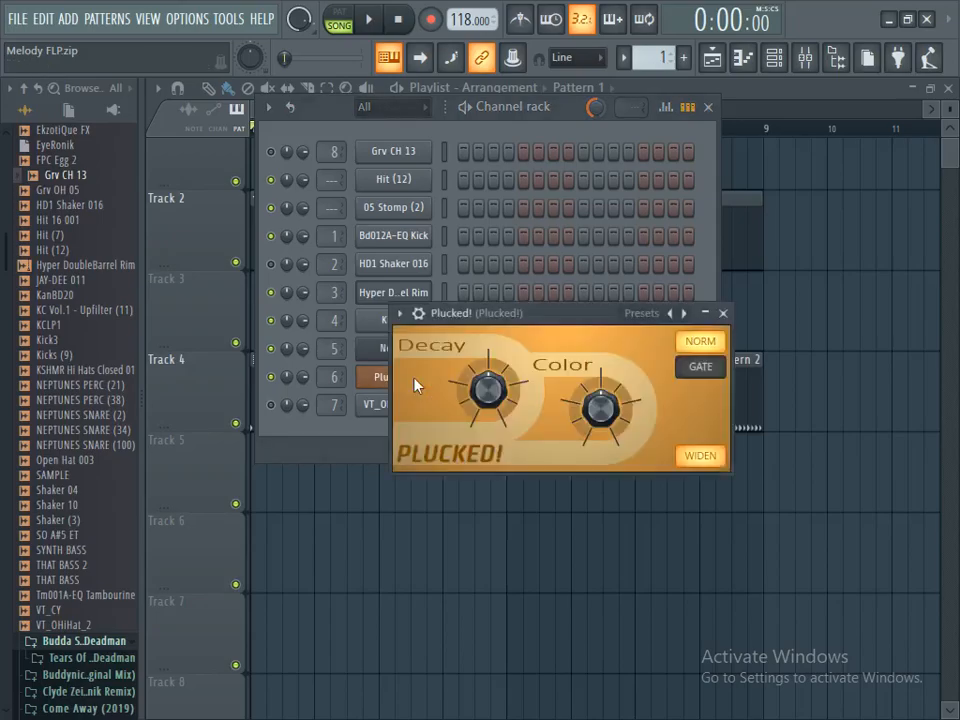
pyautogui.press('v')
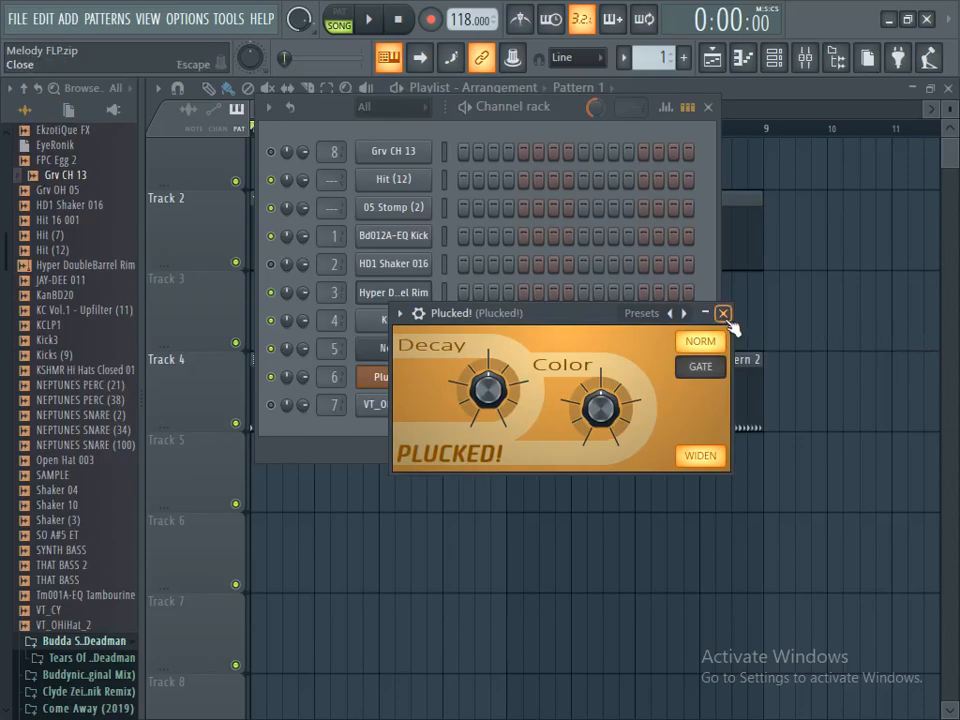
pyautogui.click(723, 313)
# Open the piano roll of the Nexus channel
pyautogui.rightClick(394, 348)
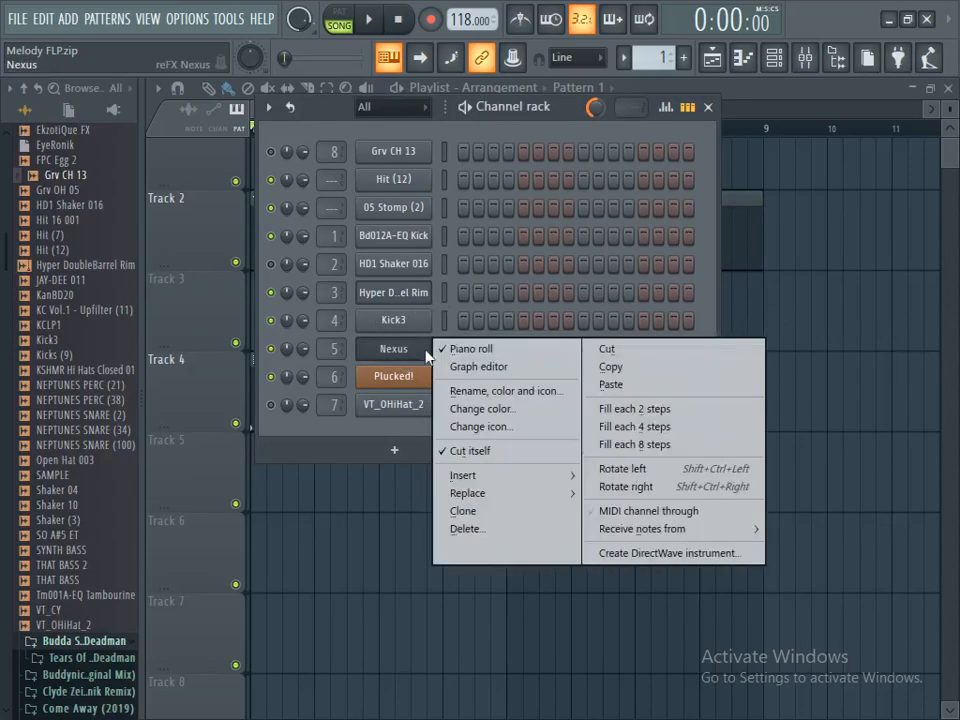
pyautogui.press('Escape')
pyautogui.rightClick(390, 352)
pyautogui.click(452, 348)
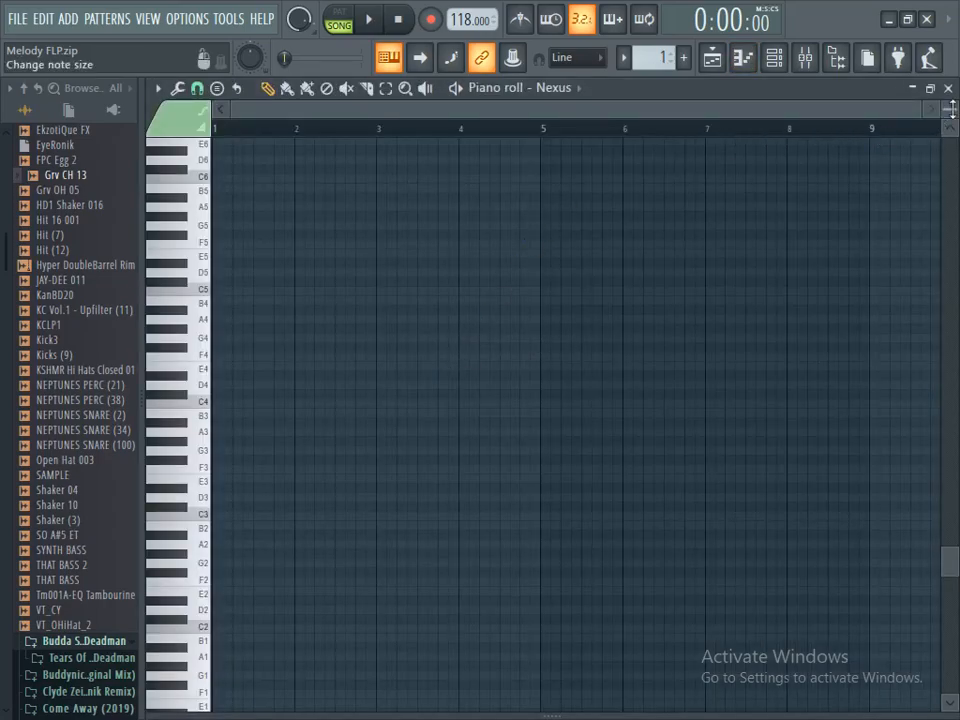
# Draw an A3 note starting at bar 1 and make it four bars long
pyautogui.moveTo(952, 103); pyautogui.dragTo(952, 107)
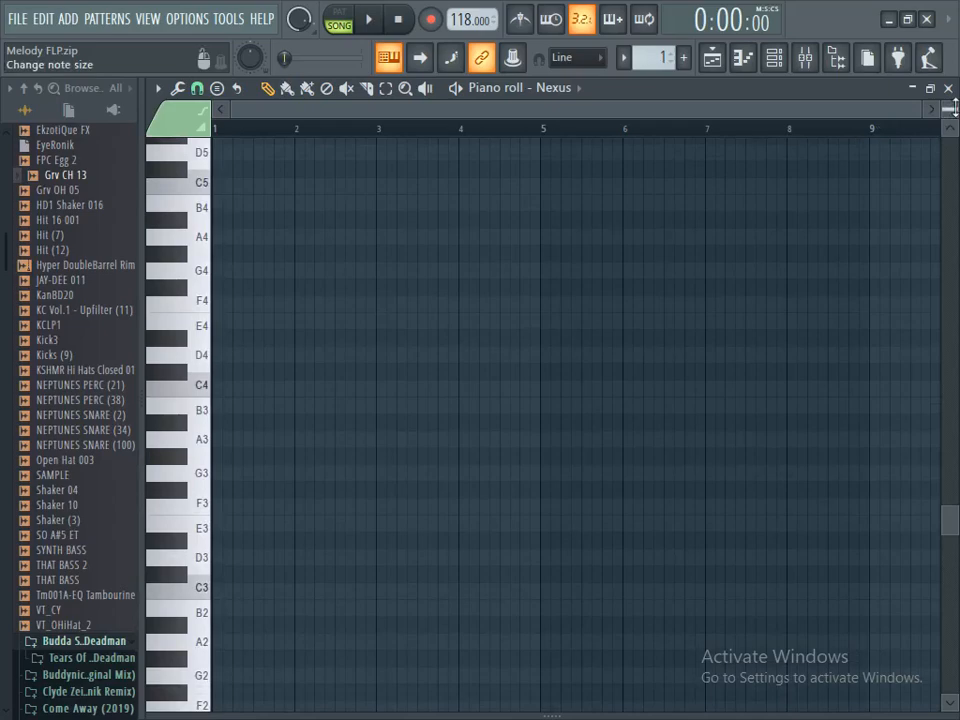
pyautogui.moveTo(955, 107); pyautogui.dragTo(889, 129)
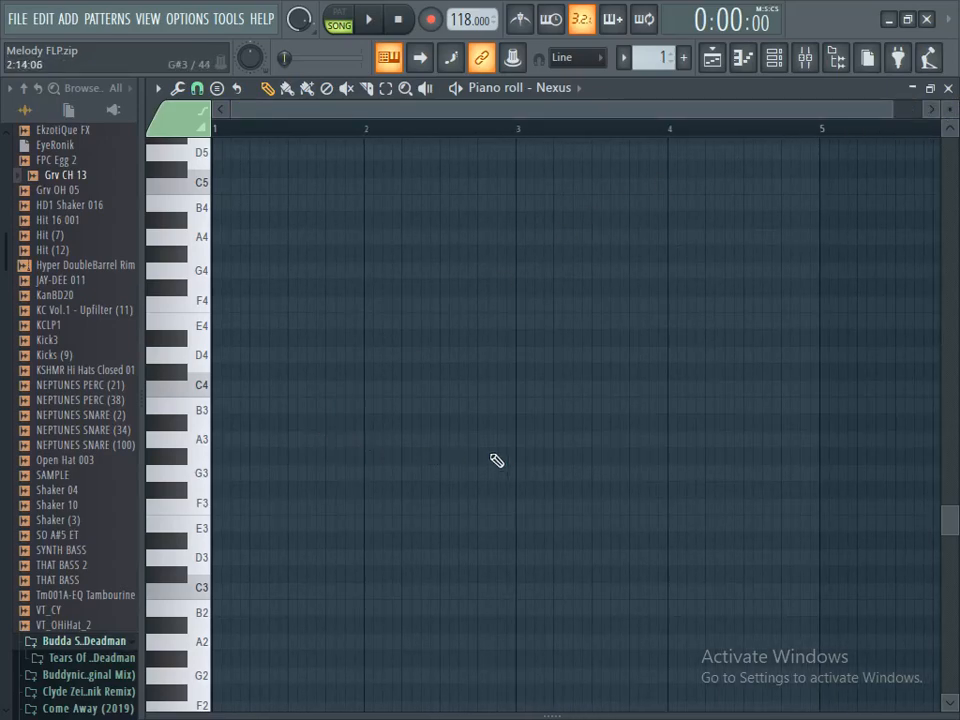
pyautogui.moveTo(896, 111); pyautogui.dragTo(922, 153)
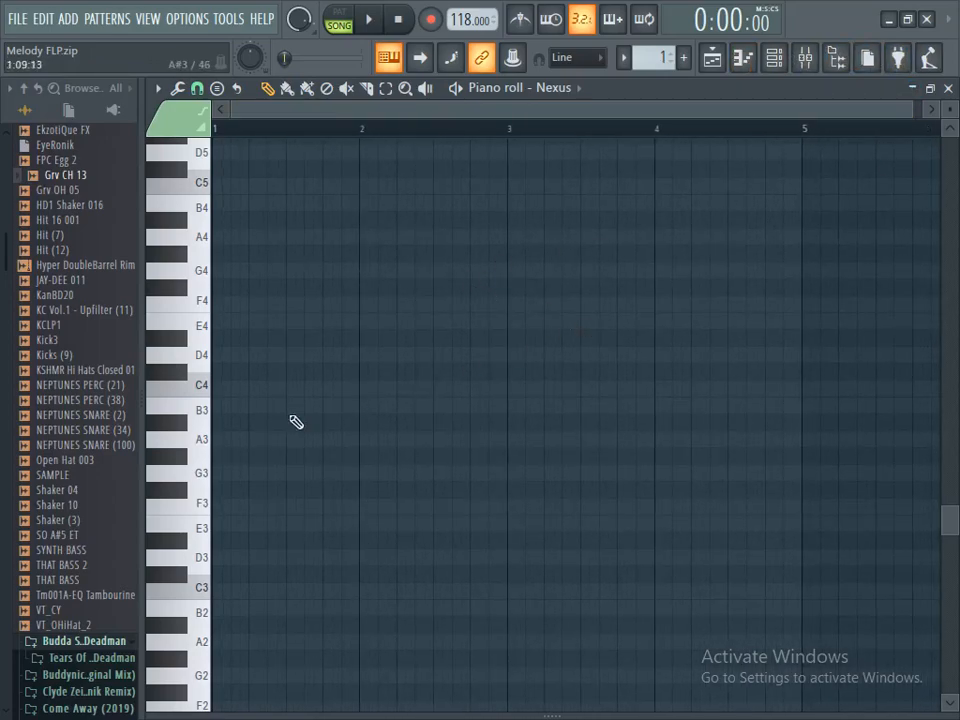
pyautogui.click(216, 441)
pyautogui.moveTo(216, 441); pyautogui.dragTo(805, 441)
pyautogui.scroll(10, 817, 131)
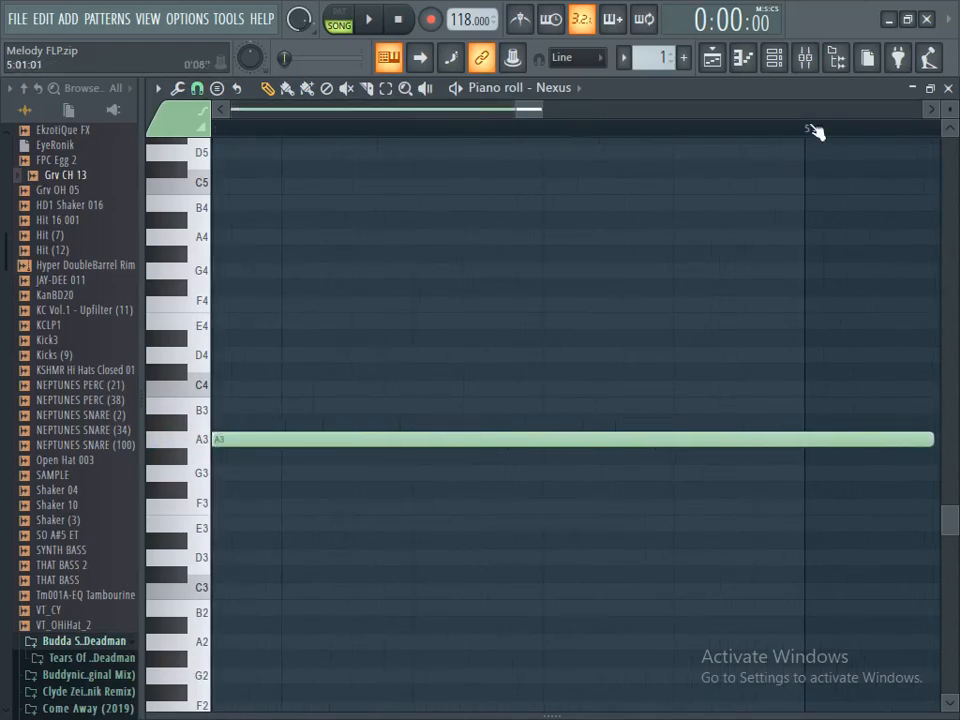
pyautogui.click(931, 110)
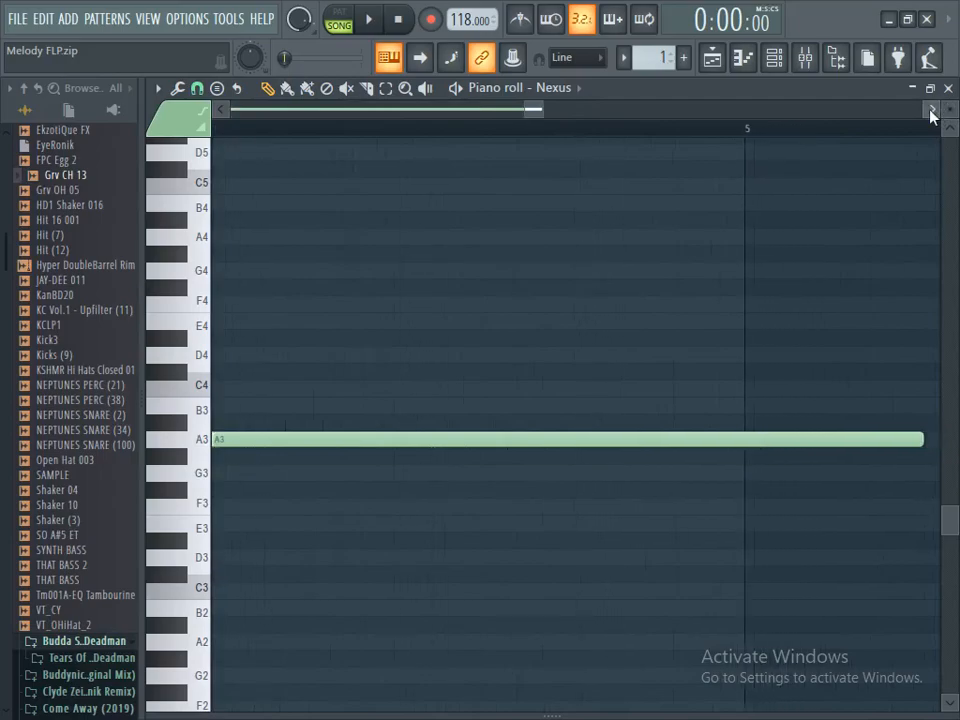
pyautogui.moveTo(777, 455); pyautogui.dragTo(593, 452)
pyautogui.scroll(-10, 591, 131)
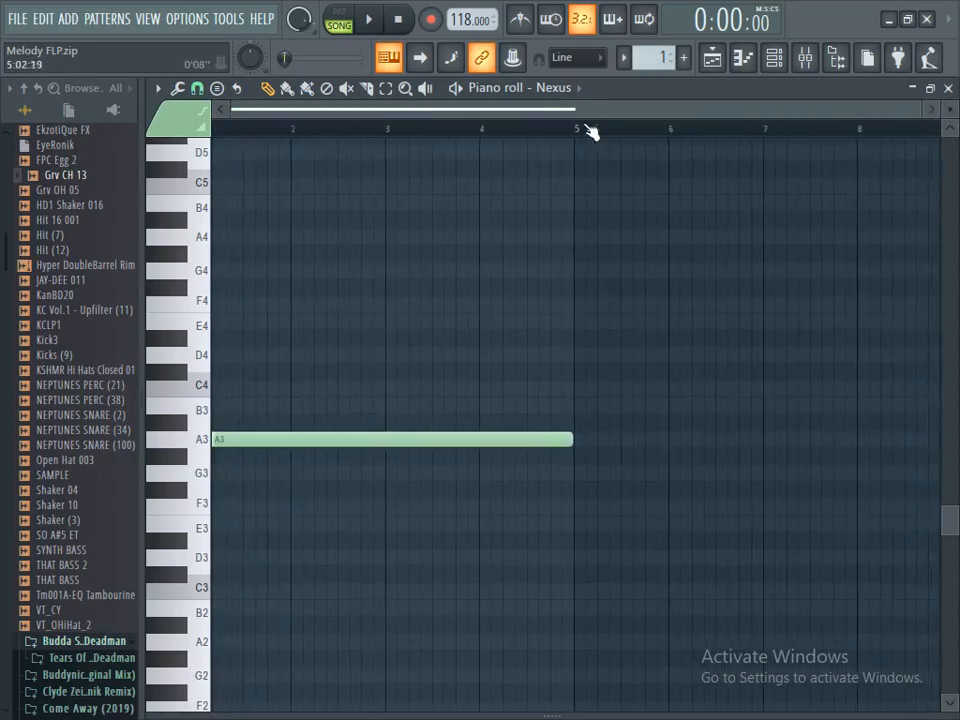
# Add four-bar notes at bar 1 on B3, C4, D4, E4, F4, G4 and A4 to lay out the A minor scale
pyautogui.click(218, 405)
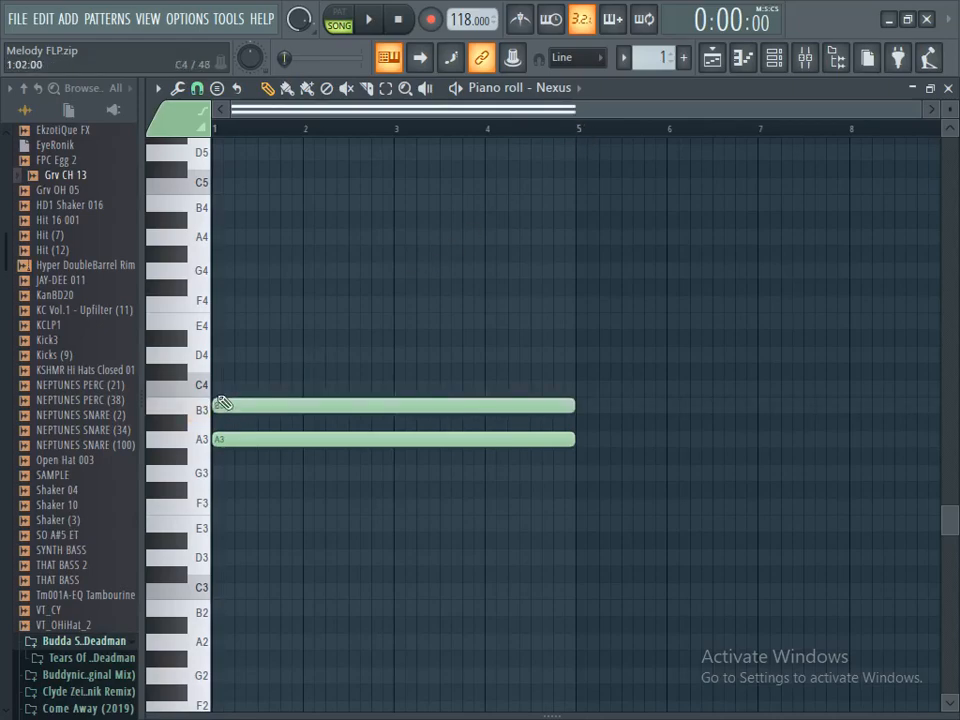
pyautogui.click(217, 389)
pyautogui.click(217, 355)
pyautogui.click(217, 320)
pyautogui.click(217, 303)
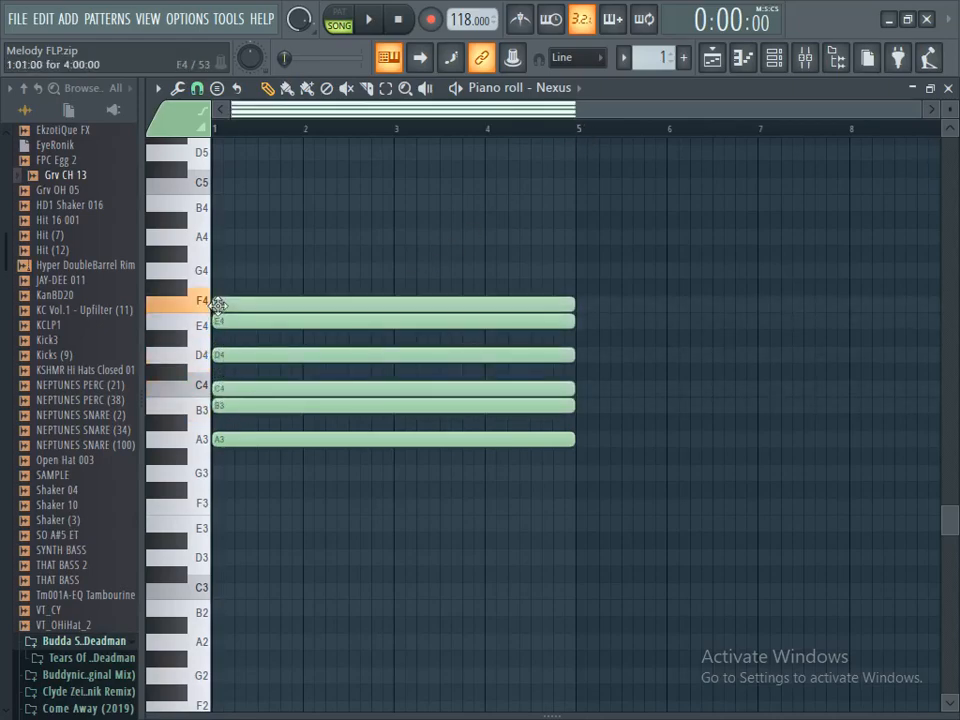
pyautogui.click(219, 271)
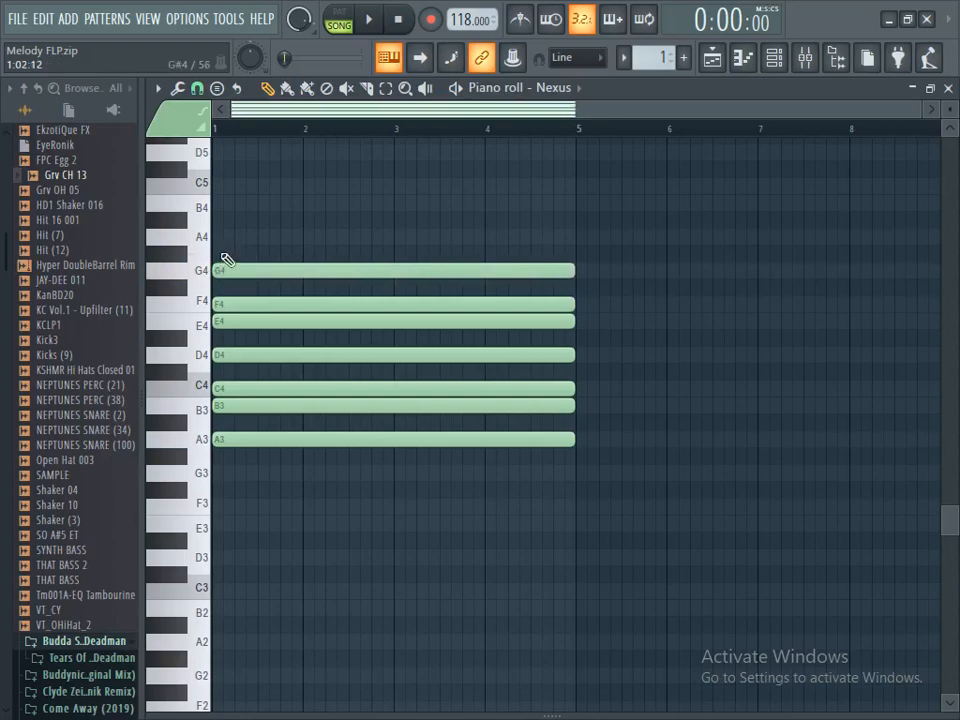
pyautogui.click(218, 237)
# Play back the stacked scale notes twice in song mode
pyautogui.press('space')
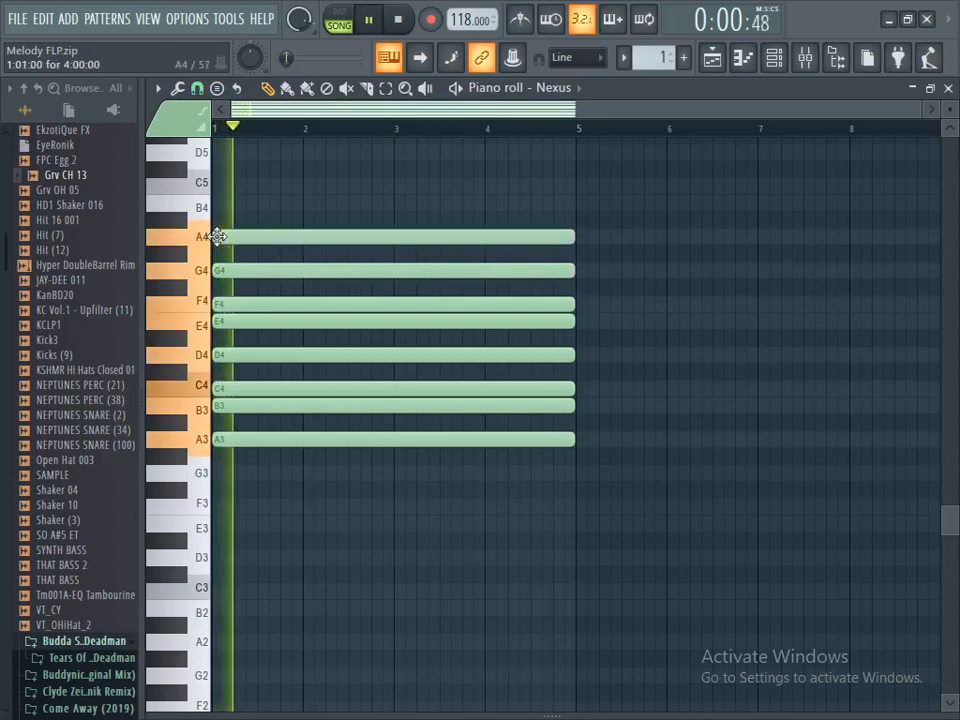
pyautogui.press('space')
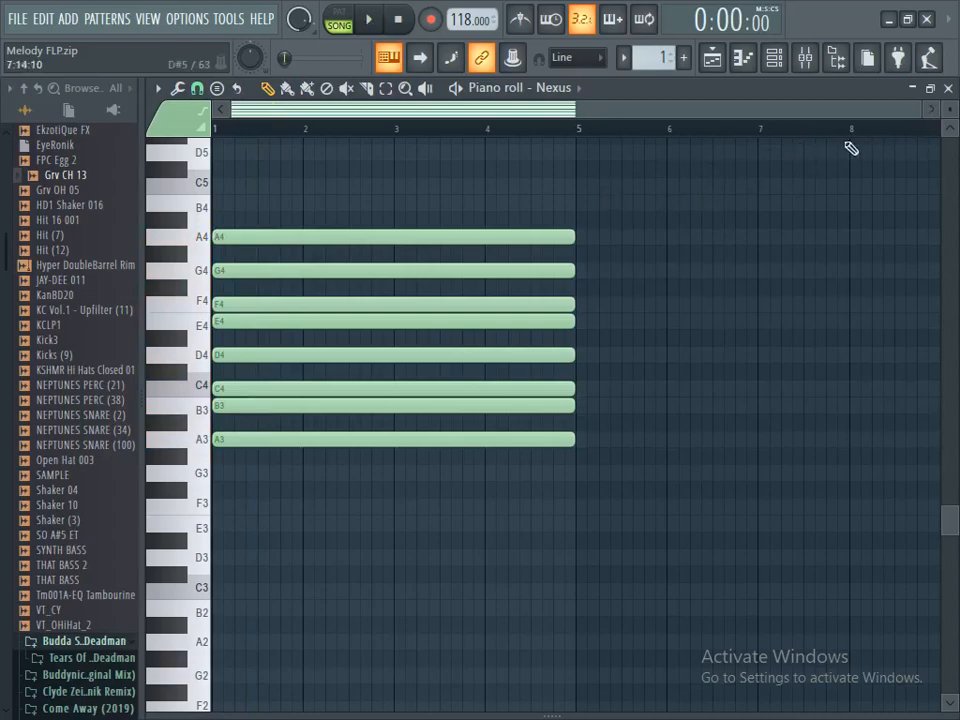
pyautogui.press('space')
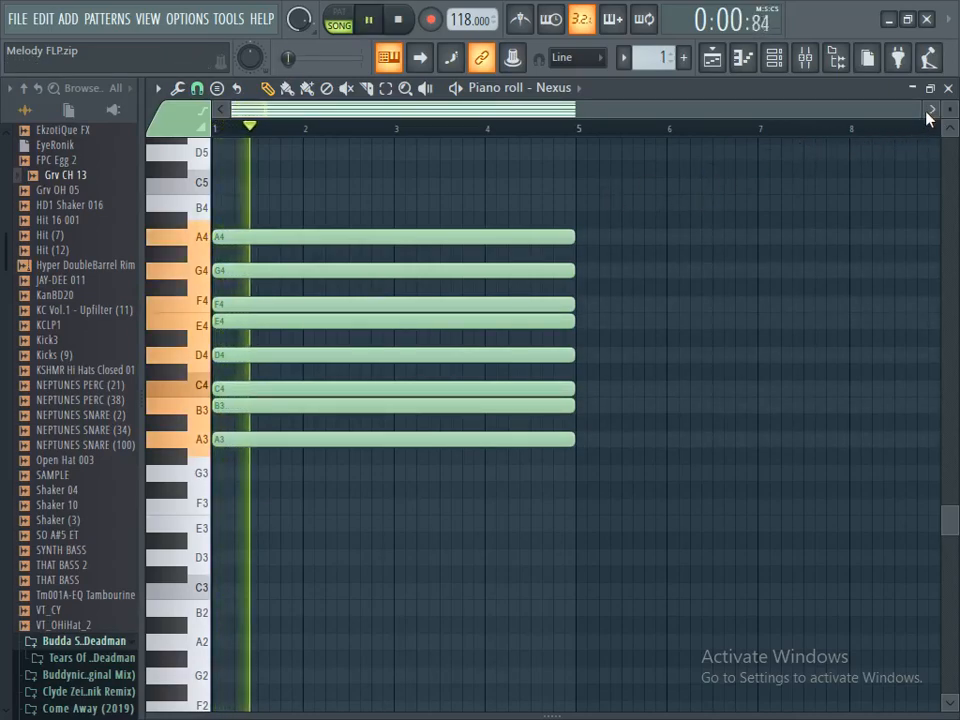
pyautogui.press('space')
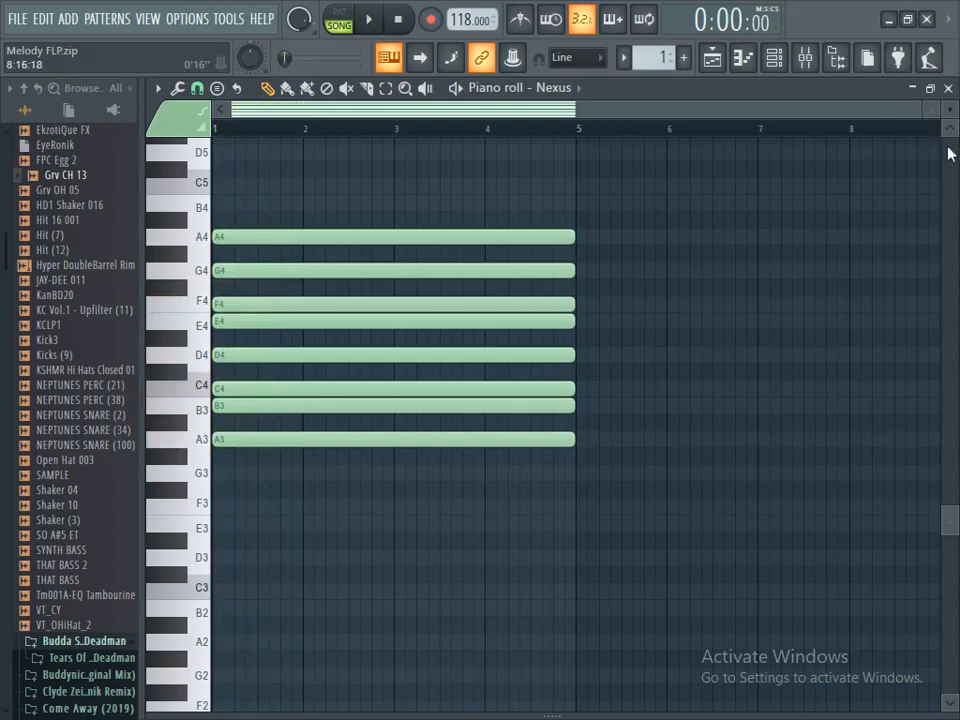
# Shorten the A3 note to one bar and replace the long D4, B3 and C4 notes with one-bar notes at bars 2, 3 and 4
pyautogui.click(950, 130)
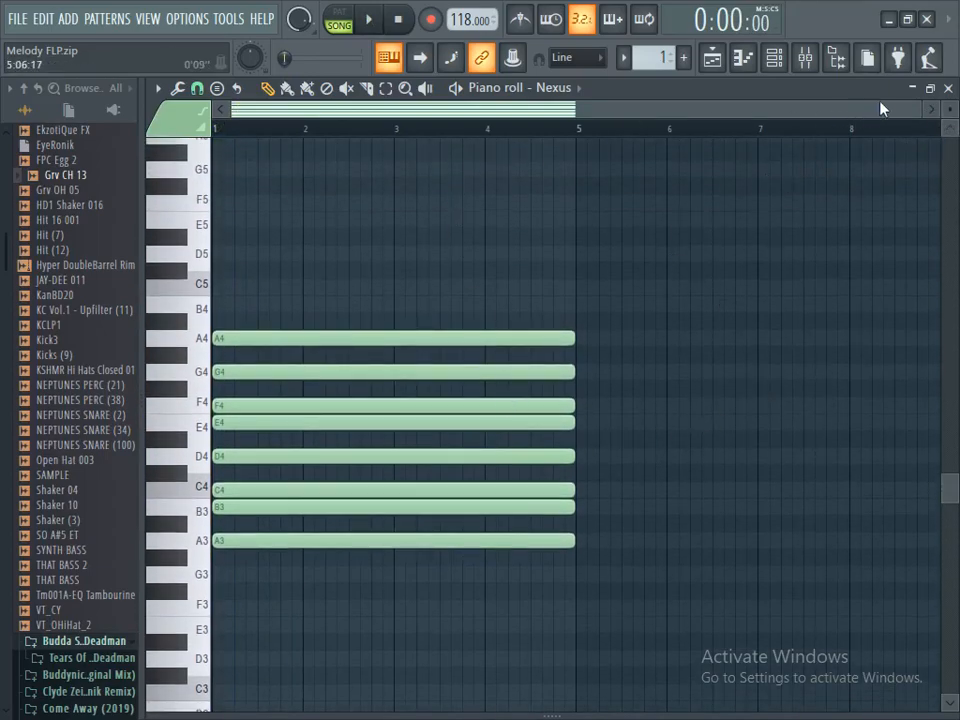
pyautogui.moveTo(914, 113); pyautogui.dragTo(766, 126)
pyautogui.moveTo(950, 110); pyautogui.dragTo(950, 84)
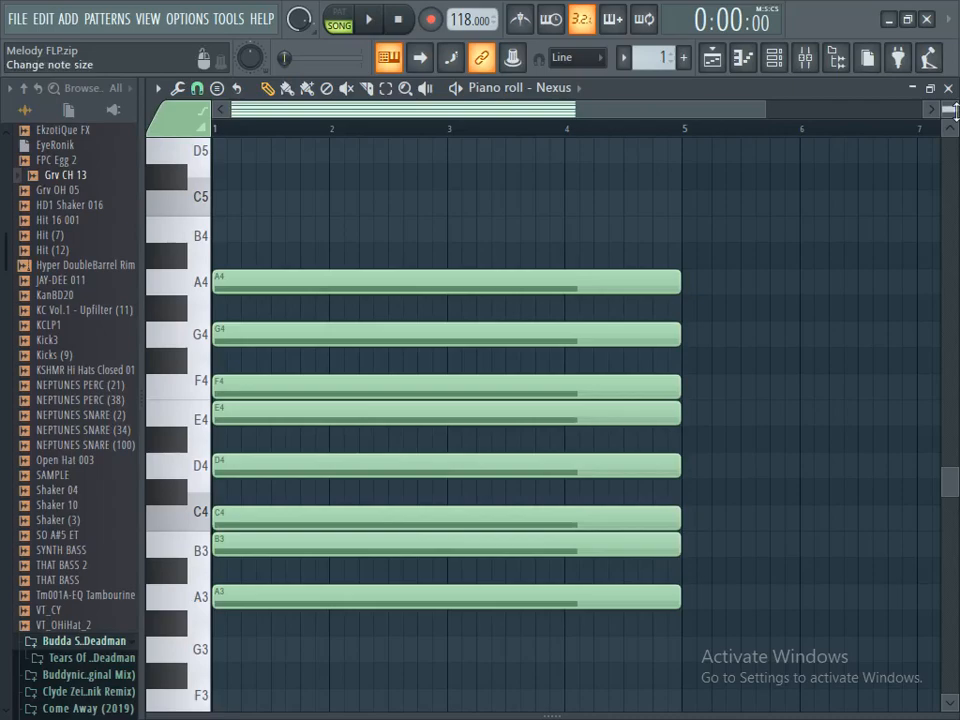
pyautogui.moveTo(765, 105); pyautogui.dragTo(786, 106)
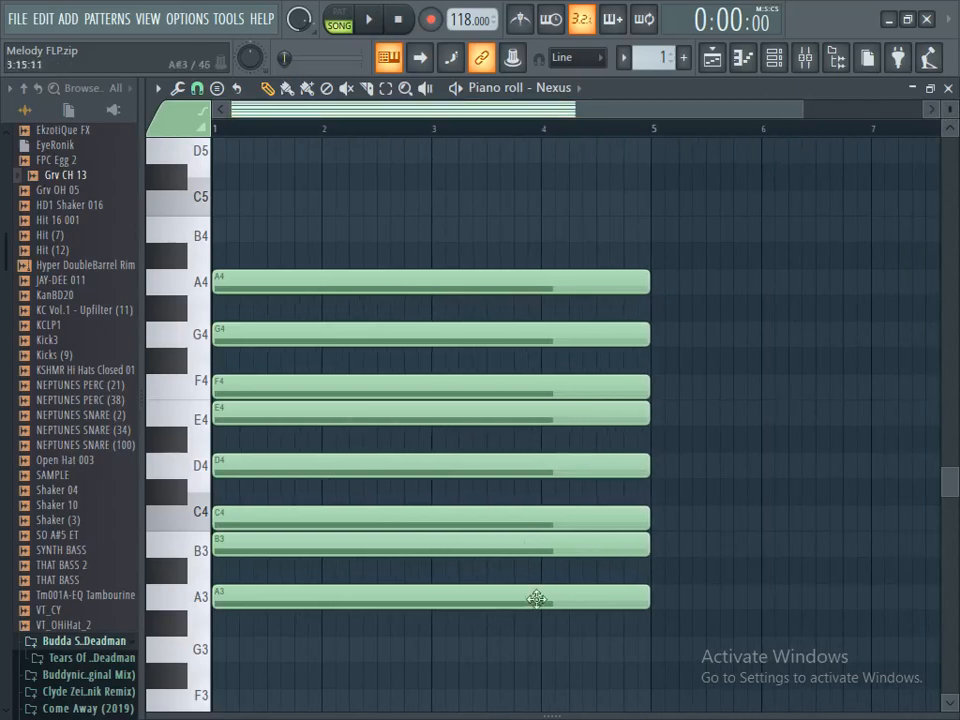
pyautogui.moveTo(648, 598); pyautogui.dragTo(322, 607)
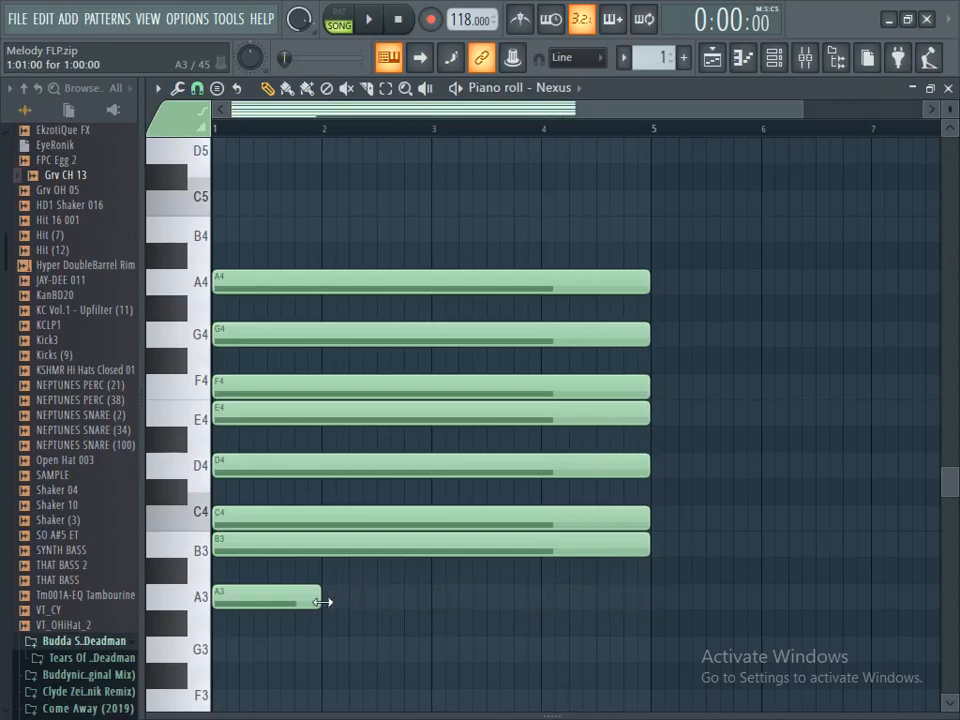
pyautogui.rightClick(326, 459)
pyautogui.click(326, 459)
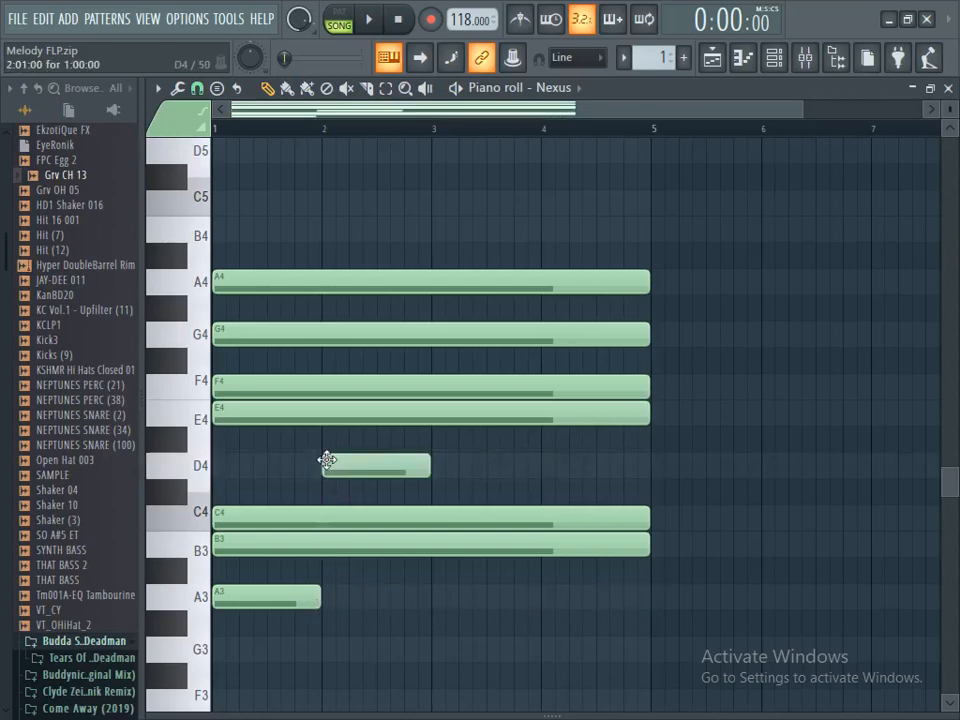
pyautogui.rightClick(426, 551)
pyautogui.click(433, 551)
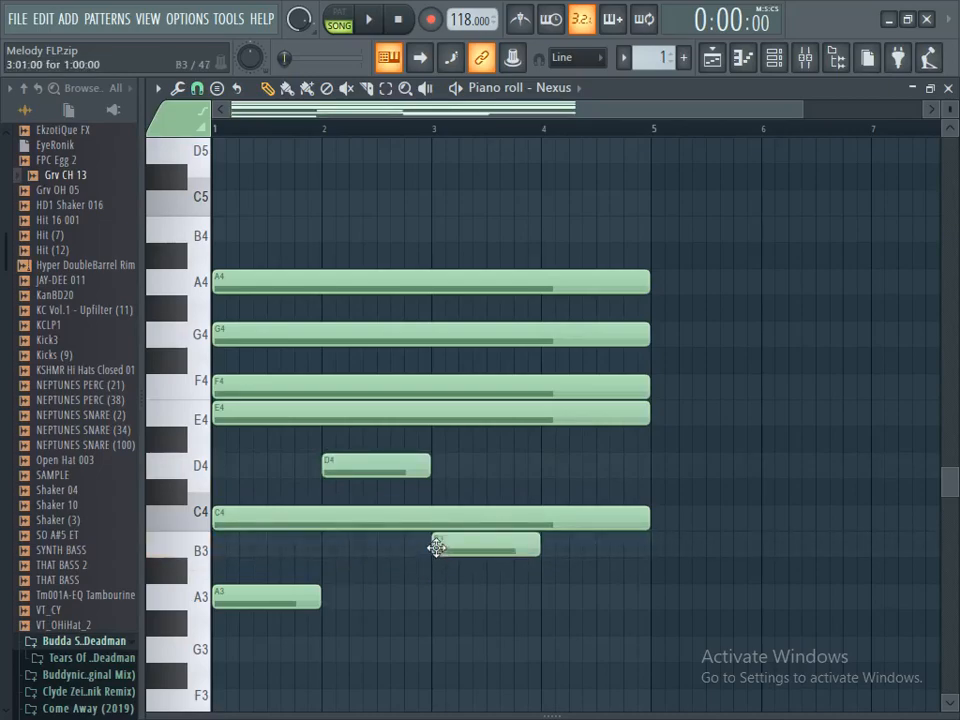
pyautogui.rightClick(537, 522)
pyautogui.click(544, 517)
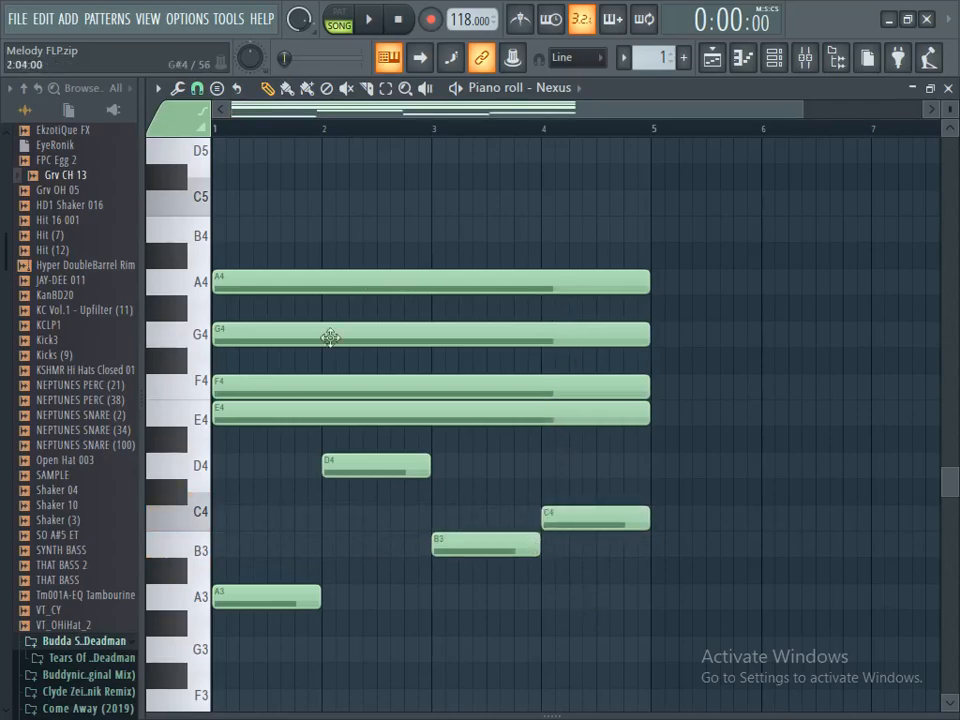
# Delete the remaining four-bar A4, G4, F4 and E4 scale notes
pyautogui.rightClick(452, 281)
pyautogui.rightClick(458, 334)
pyautogui.rightClick(467, 387)
pyautogui.rightClick(470, 412)
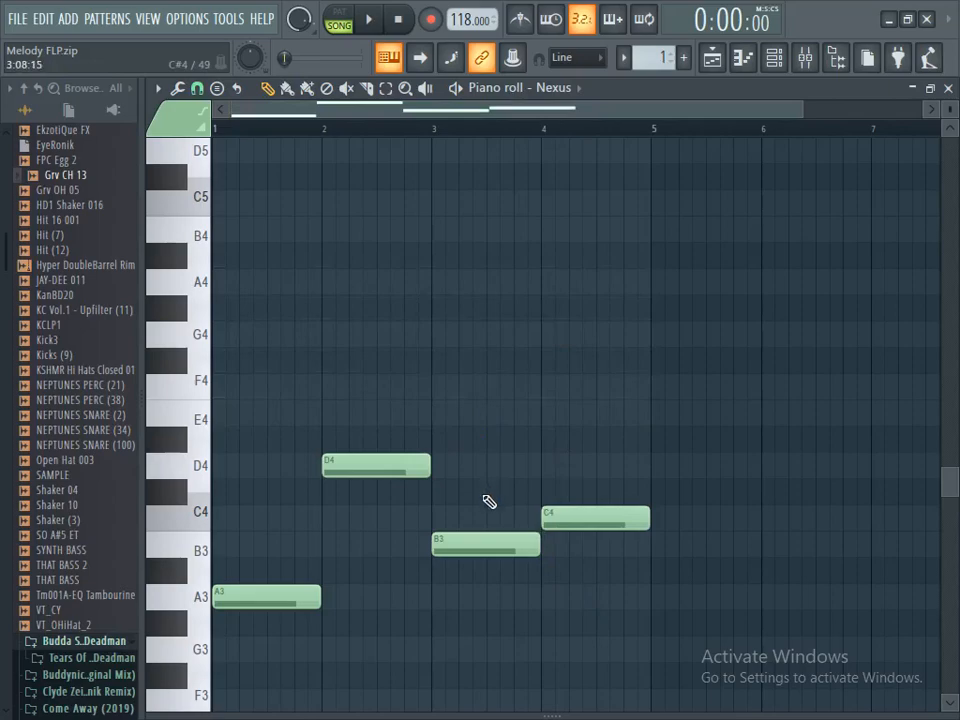
# Switch playback from song to pattern mode and listen to the four-note progression
pyautogui.scroll(-4, 489, 504)
pyautogui.scroll(4, 489, 504)
pyautogui.press('space')
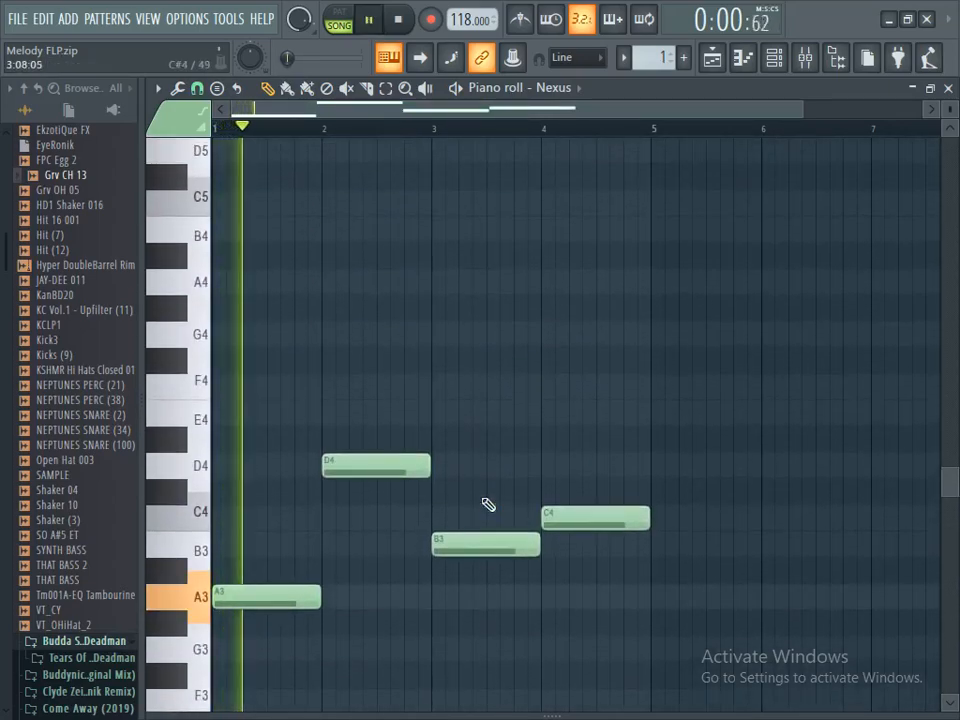
pyautogui.press('space')
pyautogui.click(343, 27)
pyautogui.press('space')
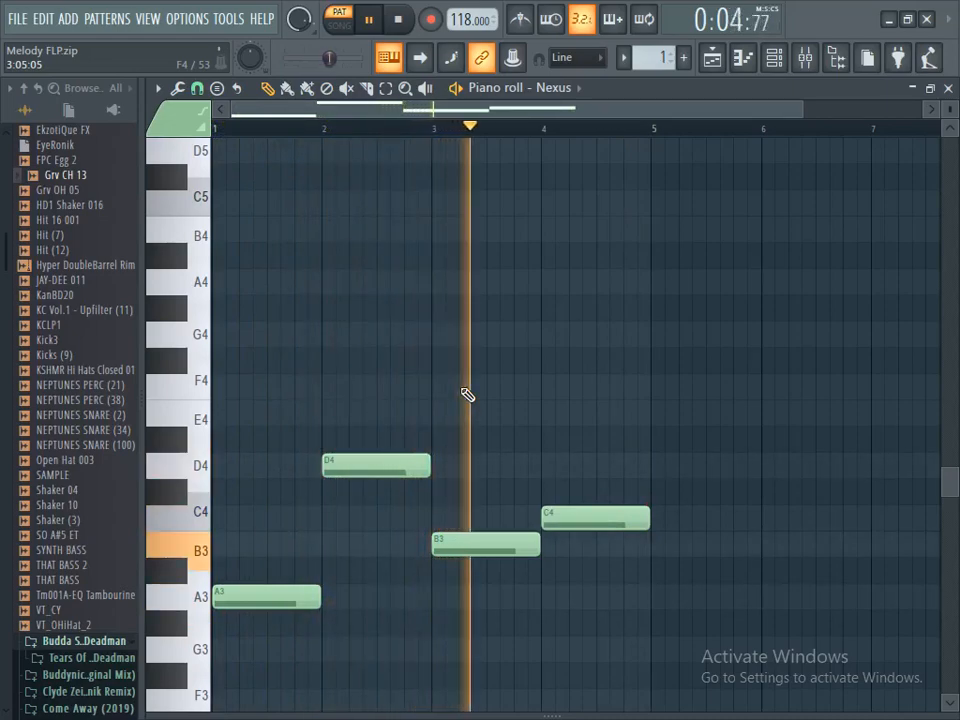
pyautogui.press('space')
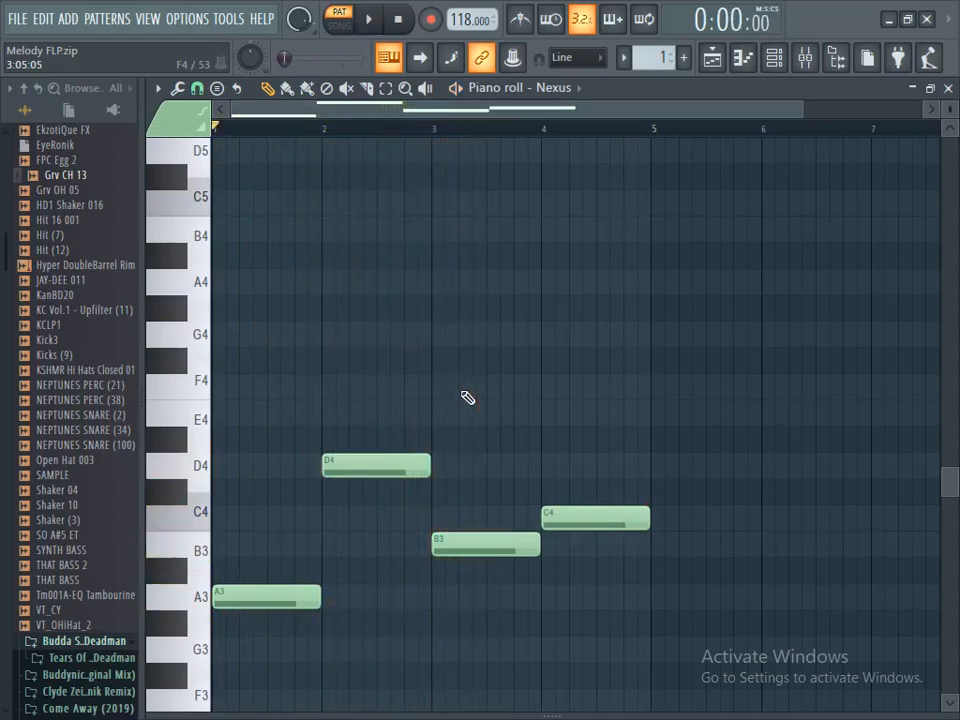
# Move the bar 3 note up to C4 and the bar 4 note down to B3, and play the progression
pyautogui.moveTo(440, 543); pyautogui.dragTo(440, 514)
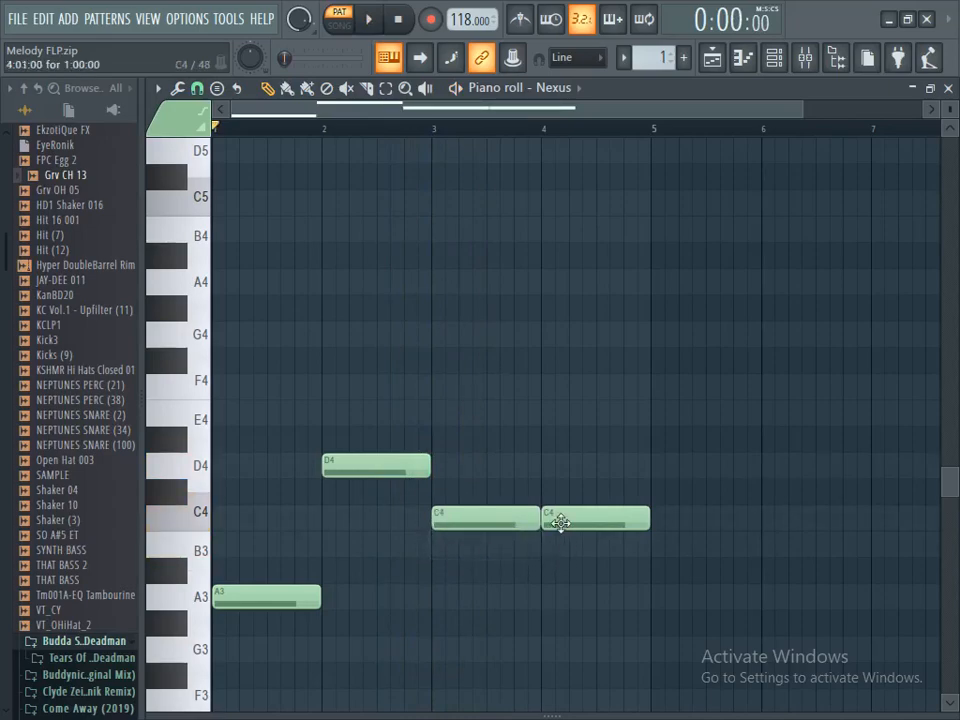
pyautogui.moveTo(560, 522); pyautogui.dragTo(563, 548)
pyautogui.press('space')
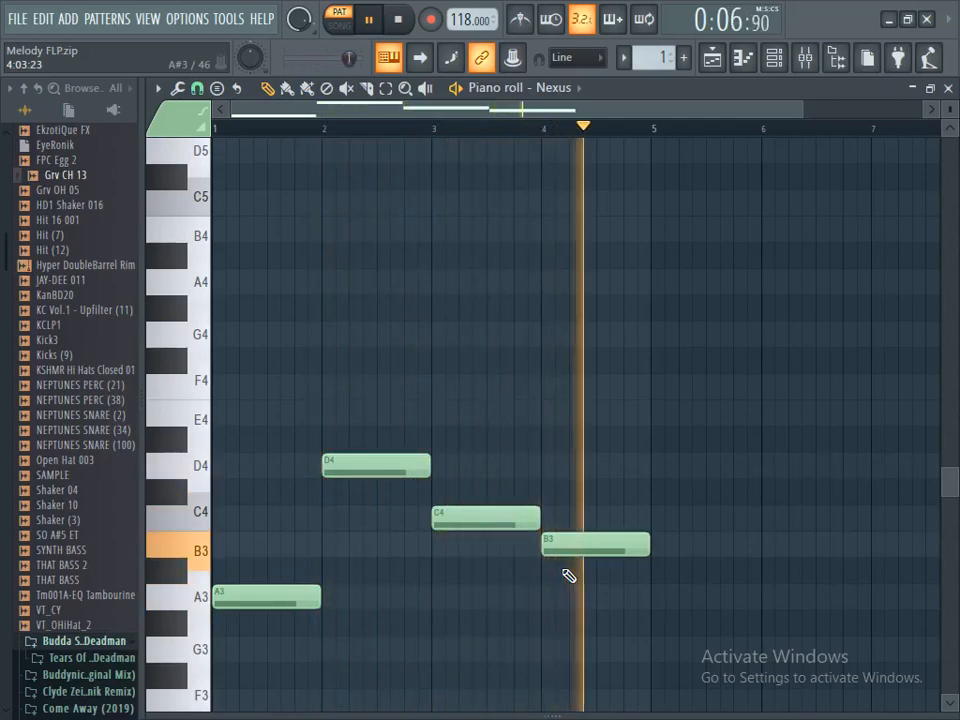
pyautogui.press('space')
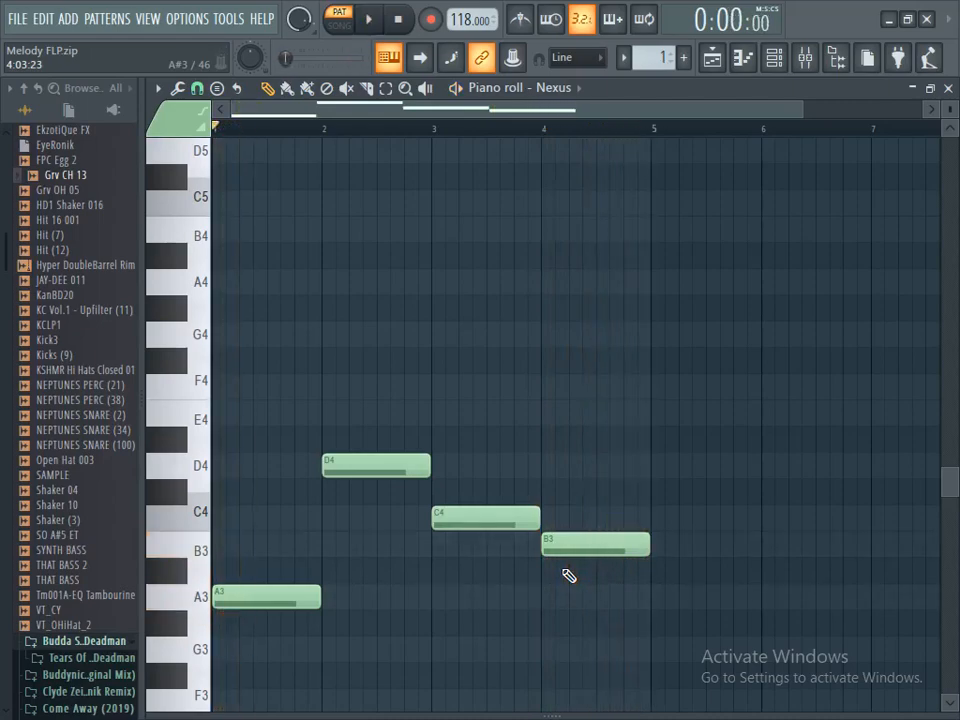
# Select all four notes, transpose them down one octave and start pattern playback
pyautogui.moveTo(802, 109); pyautogui.dragTo(861, 111)
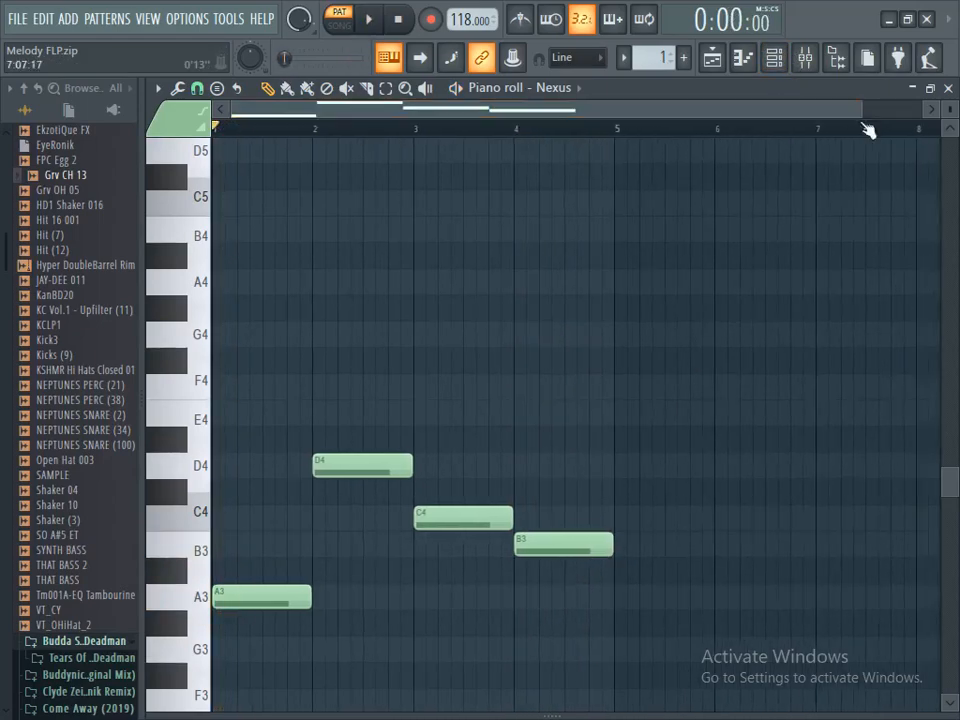
pyautogui.click(383, 89)
pyautogui.moveTo(763, 403); pyautogui.dragTo(138, 622)
pyautogui.hotkey('ctrl', 'Down')
pyautogui.press('space')
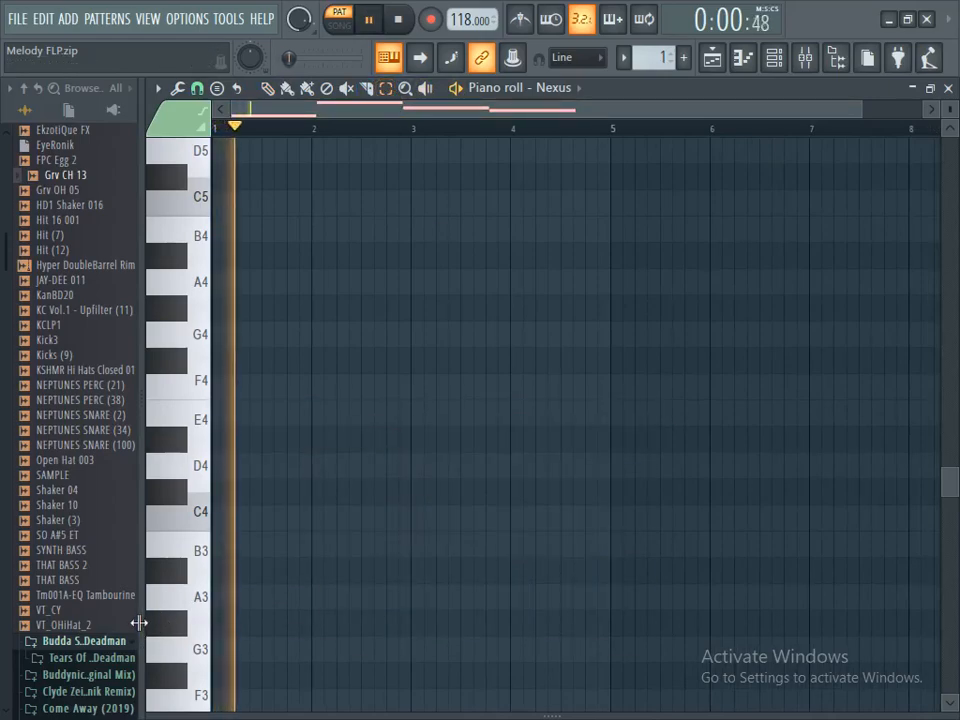
# Duplicate the four bass notes, raise the copies two octaves to A4, D5, C5 and B4, and align them with their bars
pyautogui.scroll(-3, 138, 622)
pyautogui.scroll(-1, 138, 622)
pyautogui.press('space')
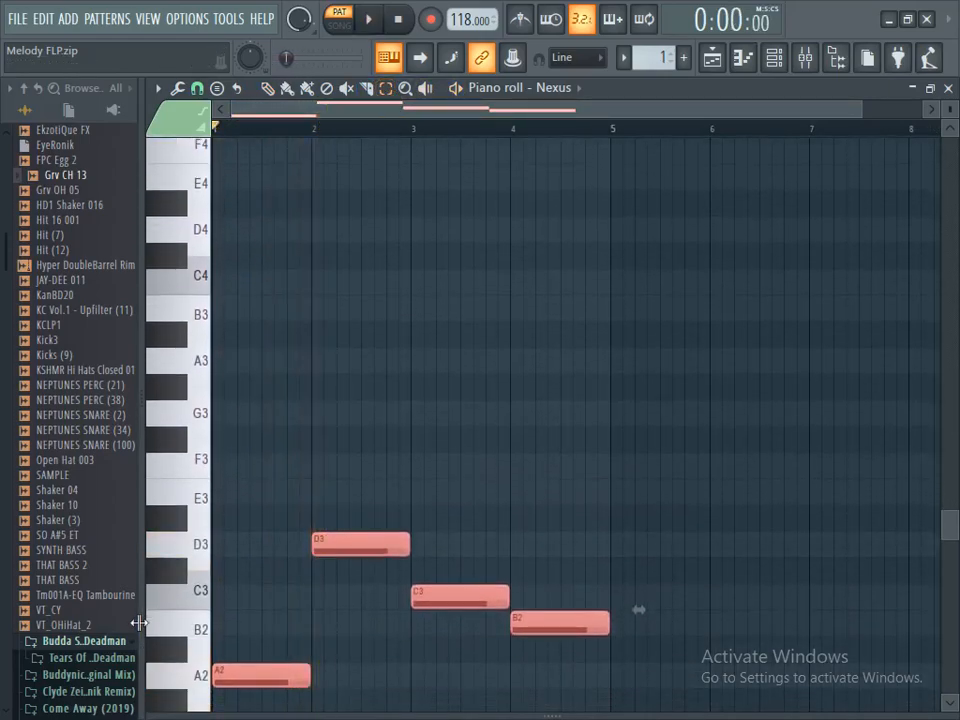
pyautogui.click(267, 88)
pyautogui.scroll(-2, 352, 405)
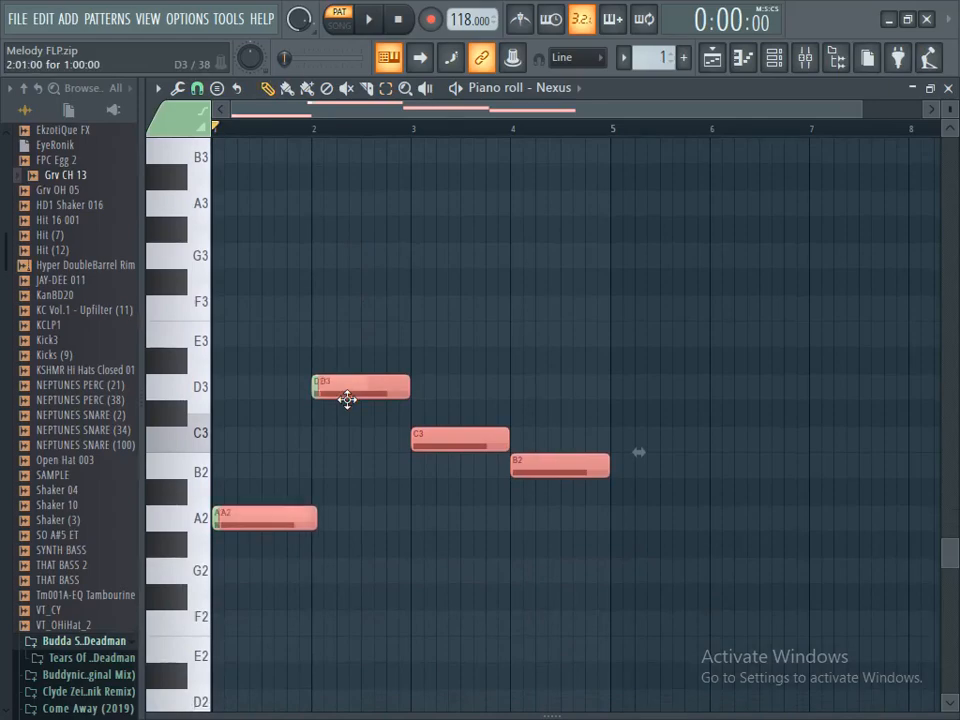
pyautogui.hotkey('ctrl', 'v')
pyautogui.hotkey('ctrl', 'Up')
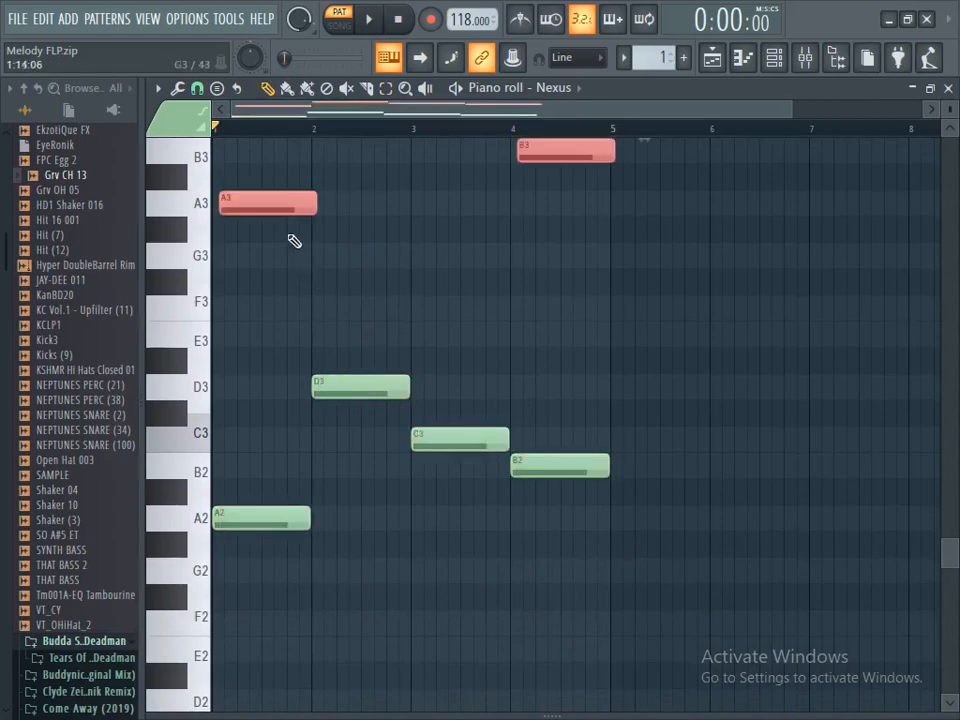
pyautogui.moveTo(268, 204); pyautogui.dragTo(214, 206)
pyautogui.hotkey('ctrl', 'Up')
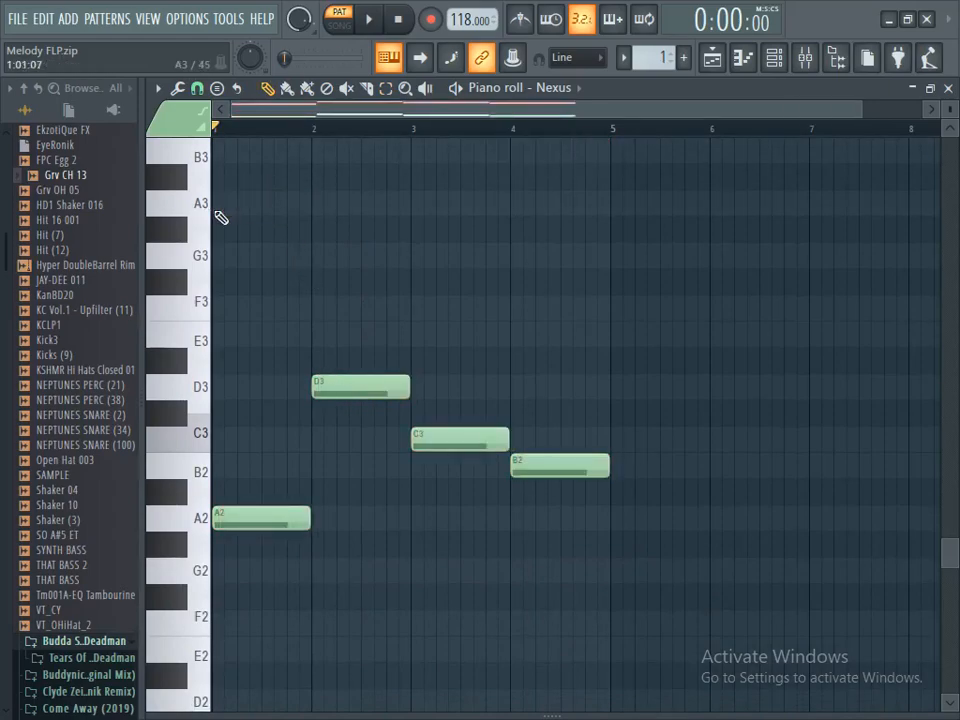
# Play the pattern to hear the bass notes together with their higher copies
pyautogui.scroll(4, 216, 212)
pyautogui.press('space')
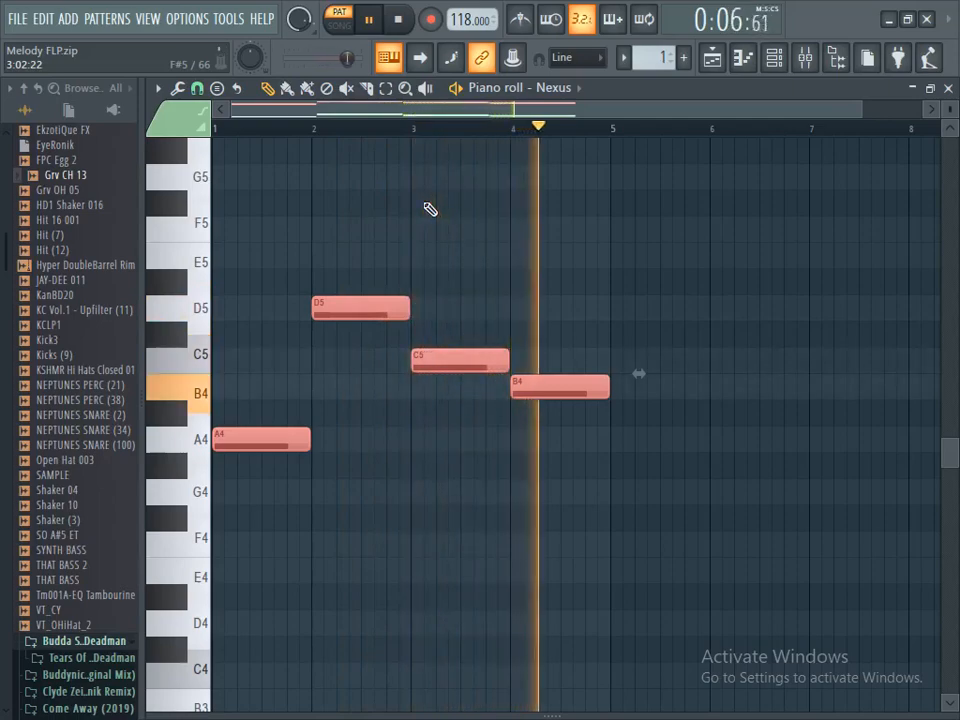
pyautogui.press('space')
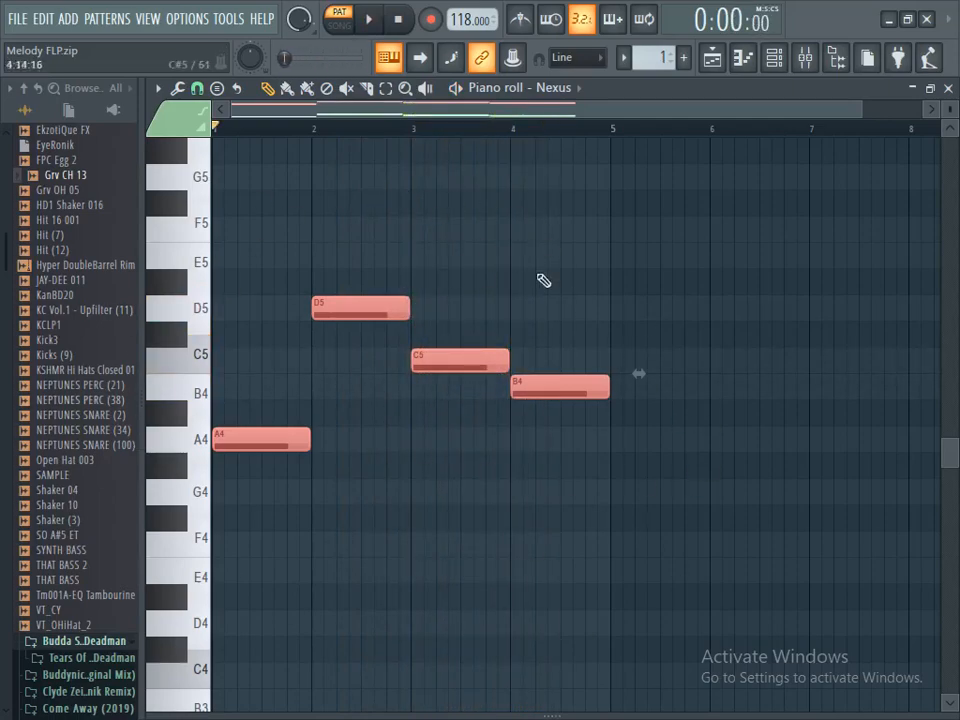
# Add one-bar C5 and E5 notes above the bar 1 A4, and B4 and G4 notes below the bar 2 D5
pyautogui.moveTo(862, 111); pyautogui.dragTo(875, 111)
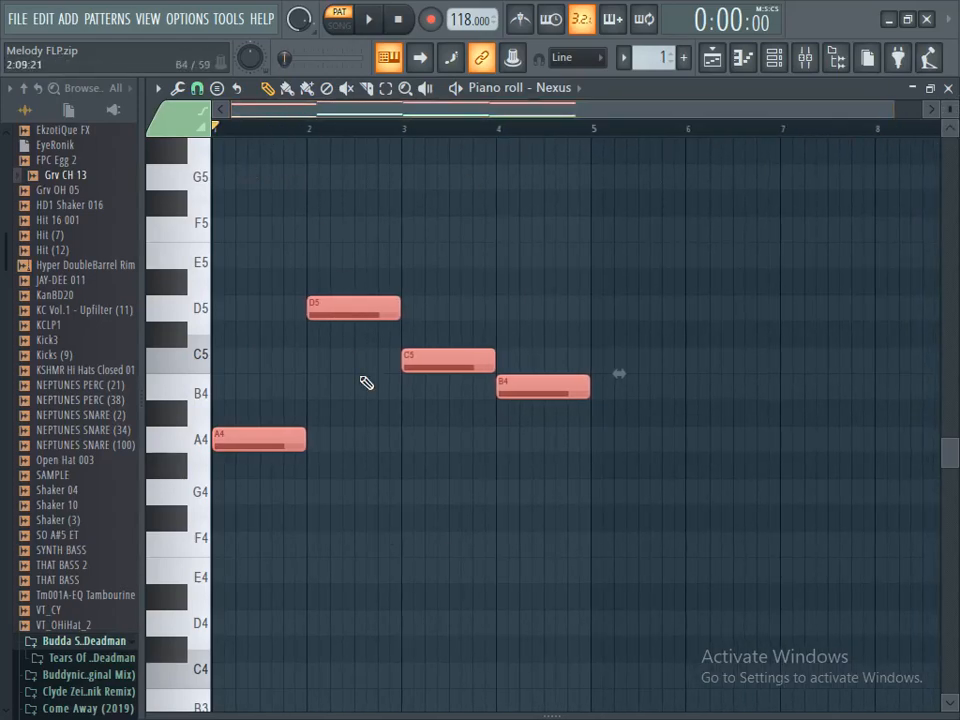
pyautogui.click(222, 366)
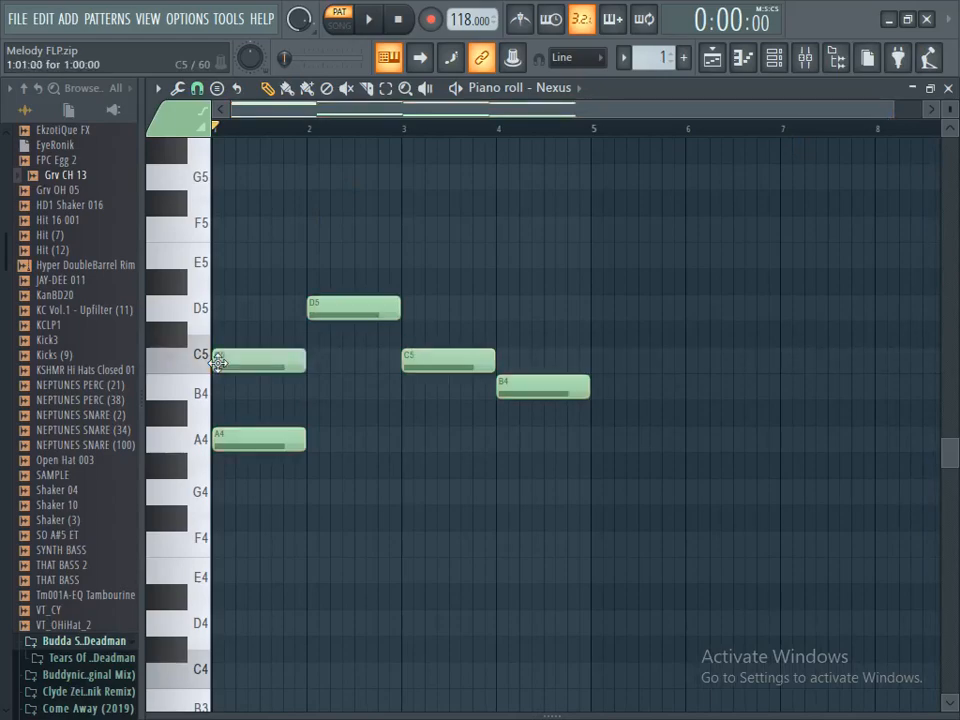
pyautogui.click(216, 256)
pyautogui.click(316, 387)
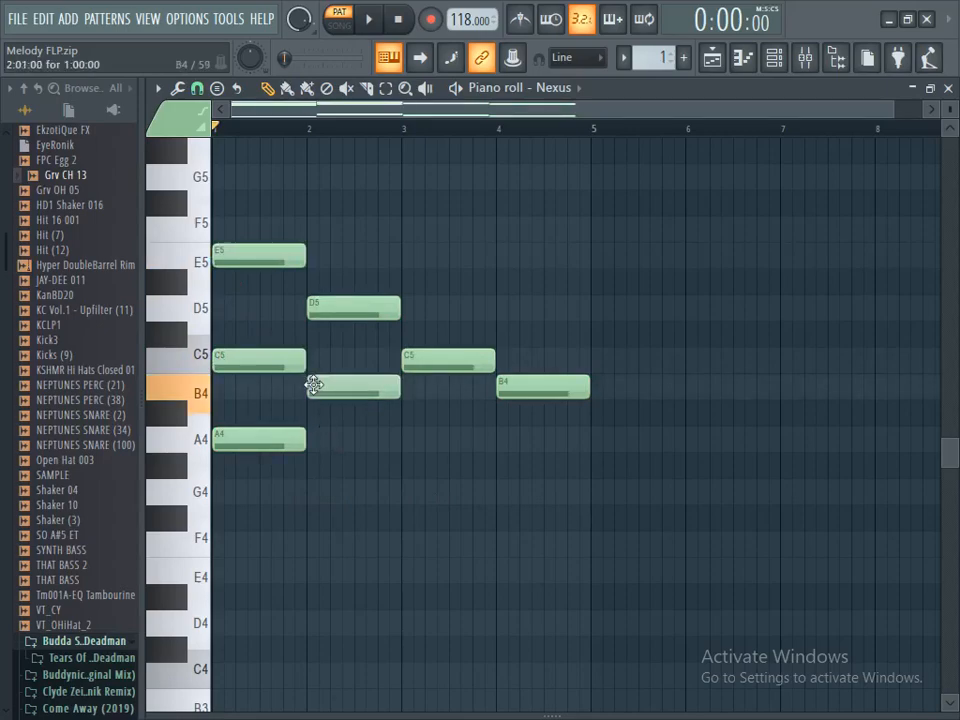
pyautogui.click(408, 492)
pyautogui.moveTo(437, 496); pyautogui.dragTo(343, 496)
# Add A4 and E4 notes below the bar 3 C5, and complete the bar 4 chord with G4 and D5 around B4
pyautogui.click(408, 437)
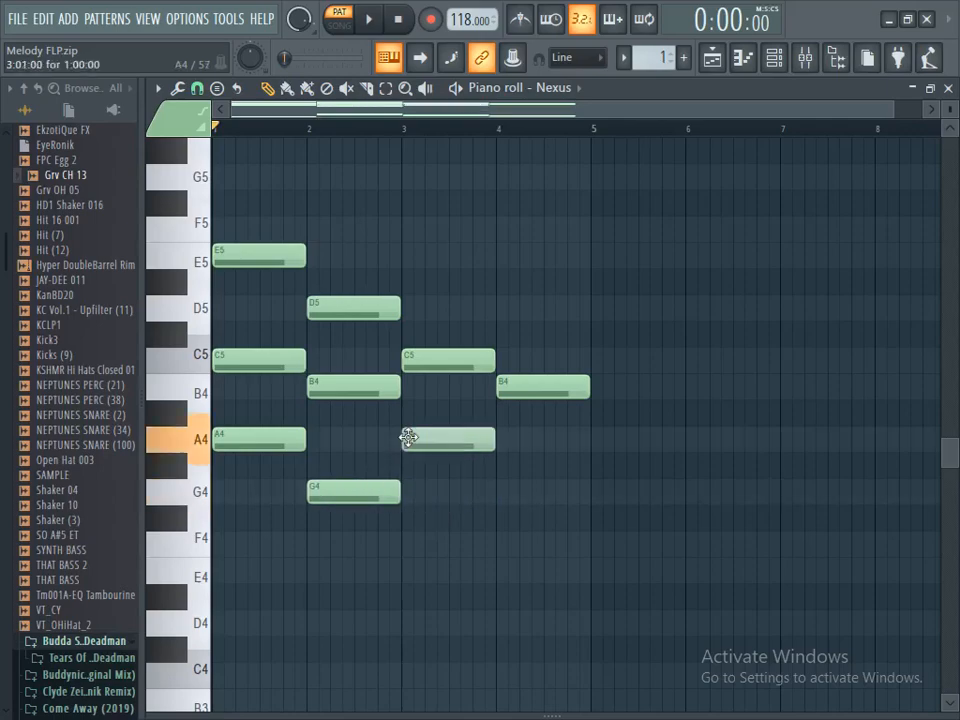
pyautogui.click(408, 570)
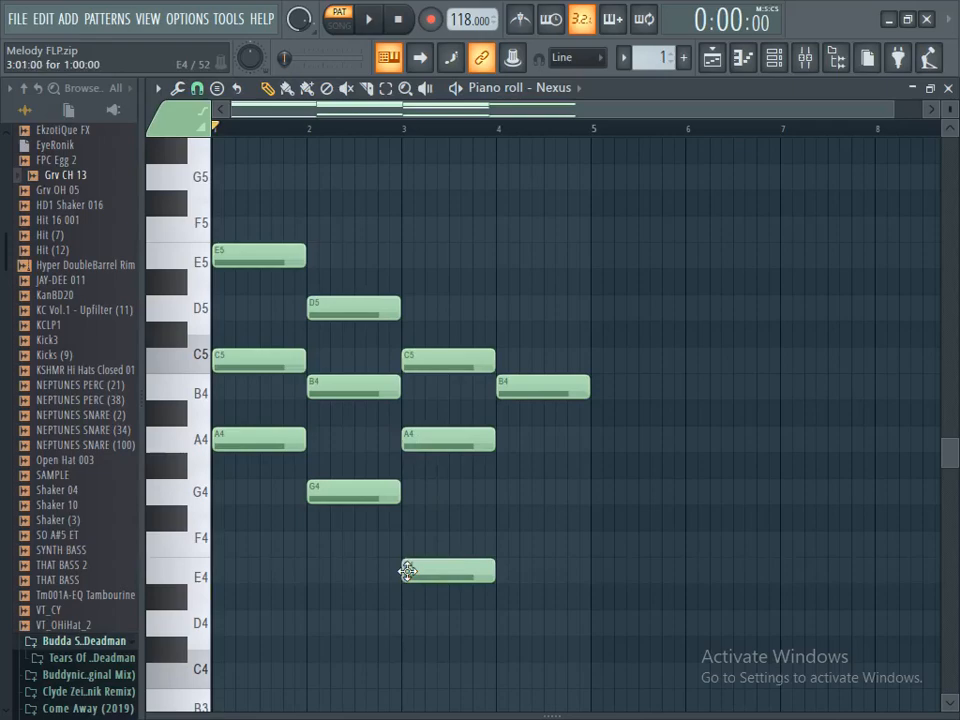
pyautogui.click(490, 492)
pyautogui.click(506, 315)
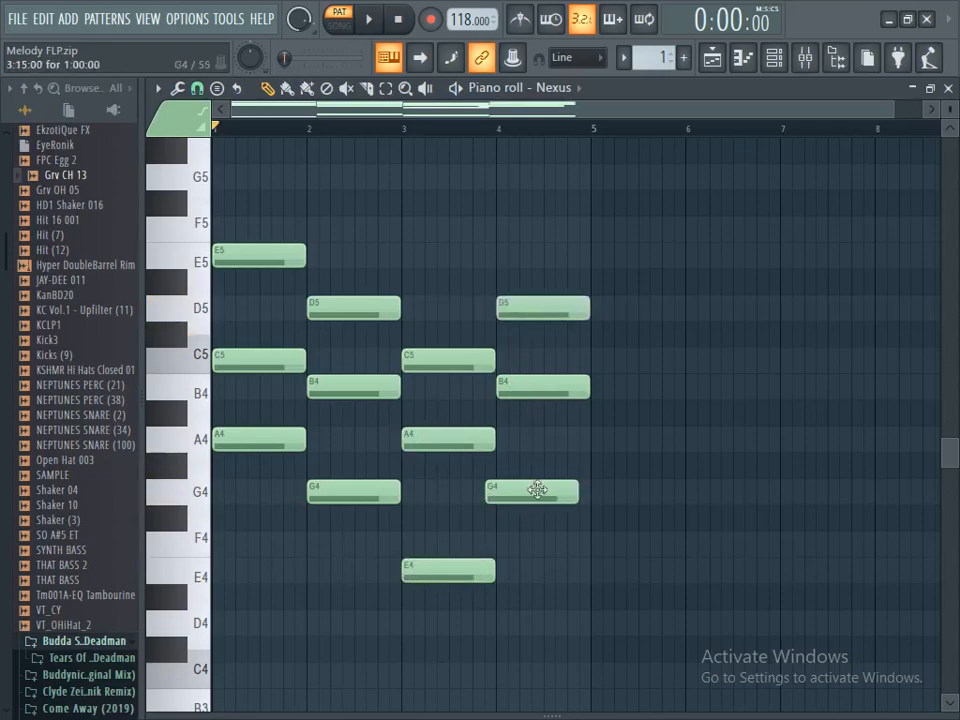
pyautogui.moveTo(531, 493); pyautogui.dragTo(538, 497)
# Play the four-chord progression and listen to how the chords follow each other
pyautogui.press('space')
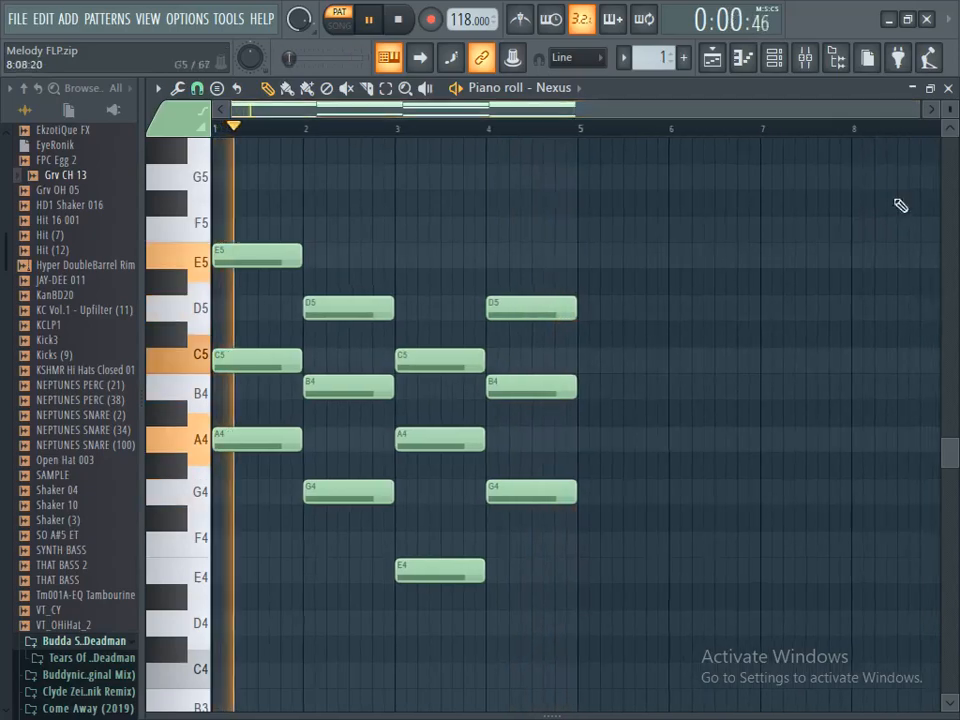
pyautogui.scroll(5, 836, 360)
pyautogui.scroll(-4, 836, 360)
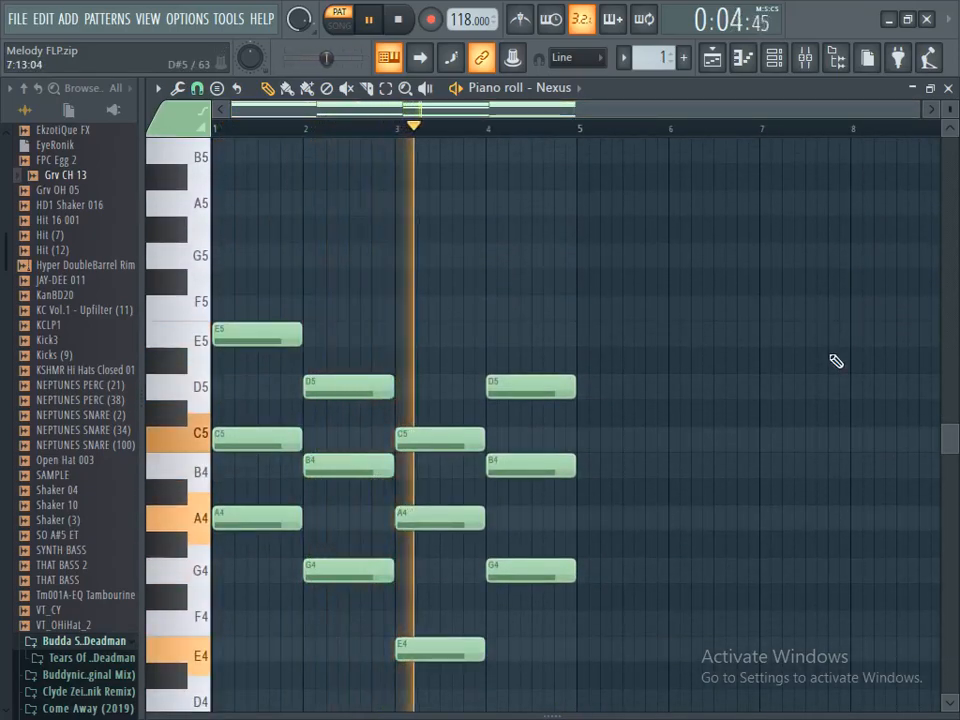
pyautogui.press('space')
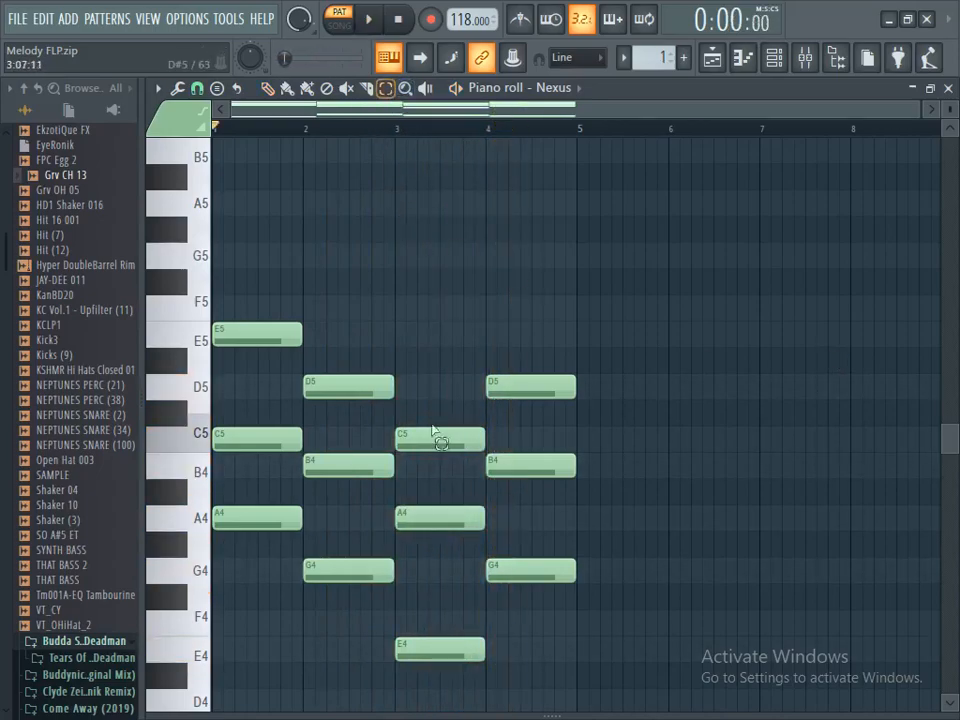
# Raise the bar 3 E4 note one octave to E5 and play the progression
pyautogui.moveTo(447, 638); pyautogui.dragTo(441, 673)
pyautogui.hotkey('ctrl', 'Up')
pyautogui.press('space')
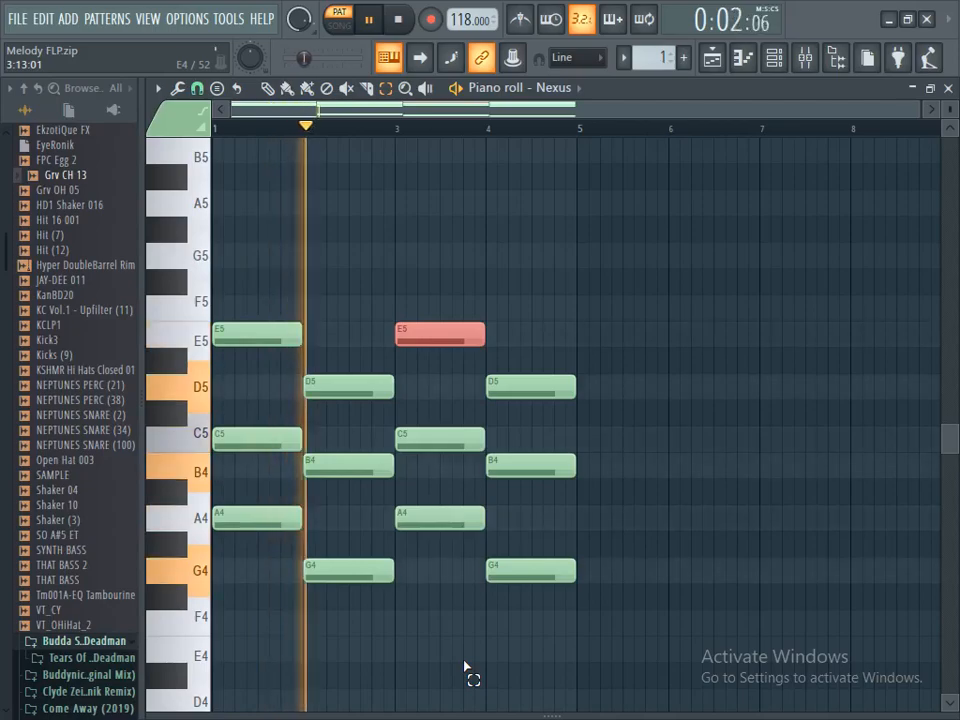
pyautogui.scroll(-4, 487, 665)
pyautogui.scroll(4, 487, 665)
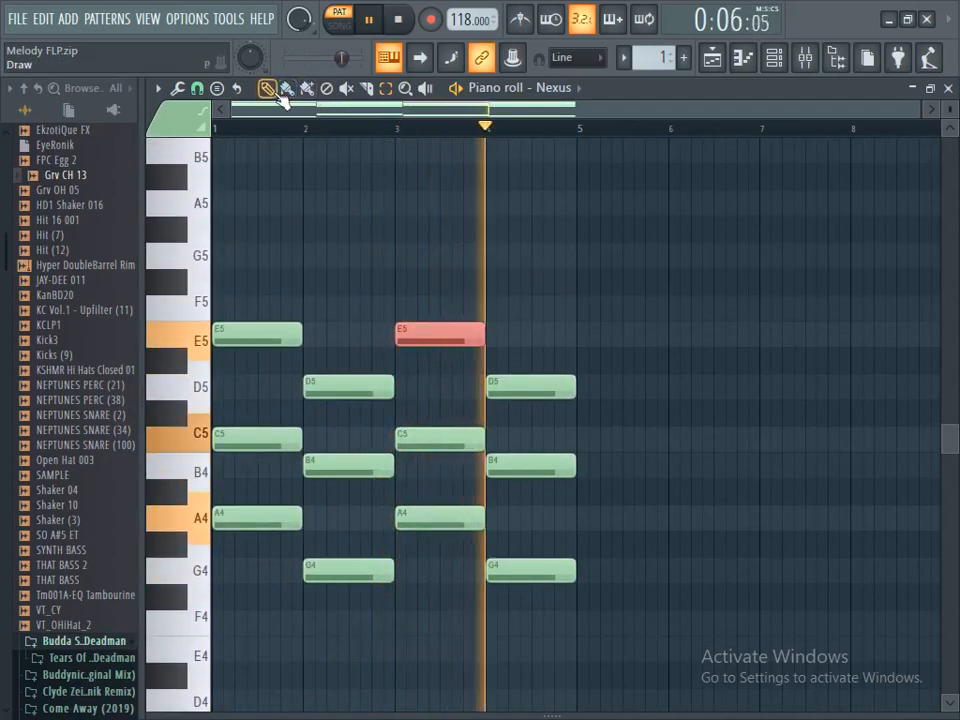
pyautogui.press('space')
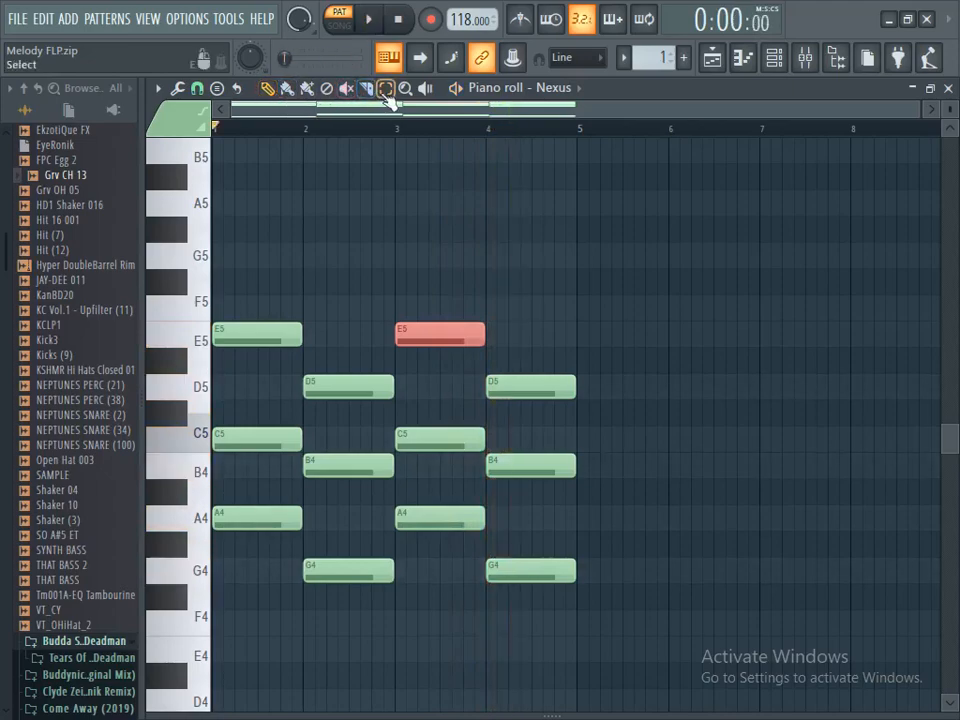
# Lower the bar 1 E5 note one octave to E4 and play the progression
pyautogui.click(258, 334)
pyautogui.hotkey('ctrl', 'Down')
pyautogui.press('space')
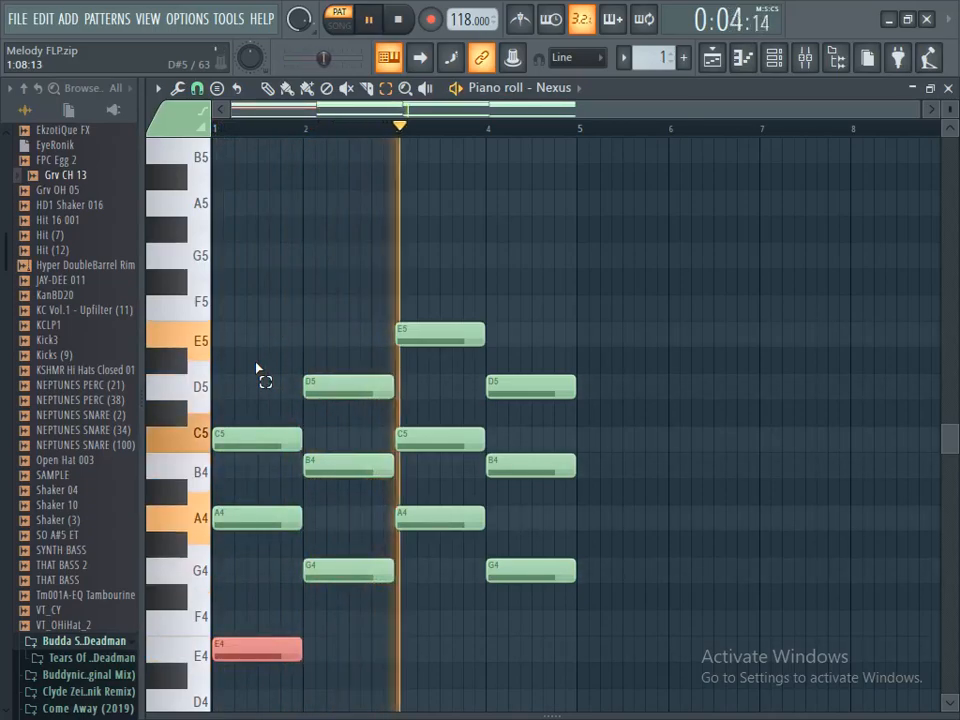
pyautogui.press('space')
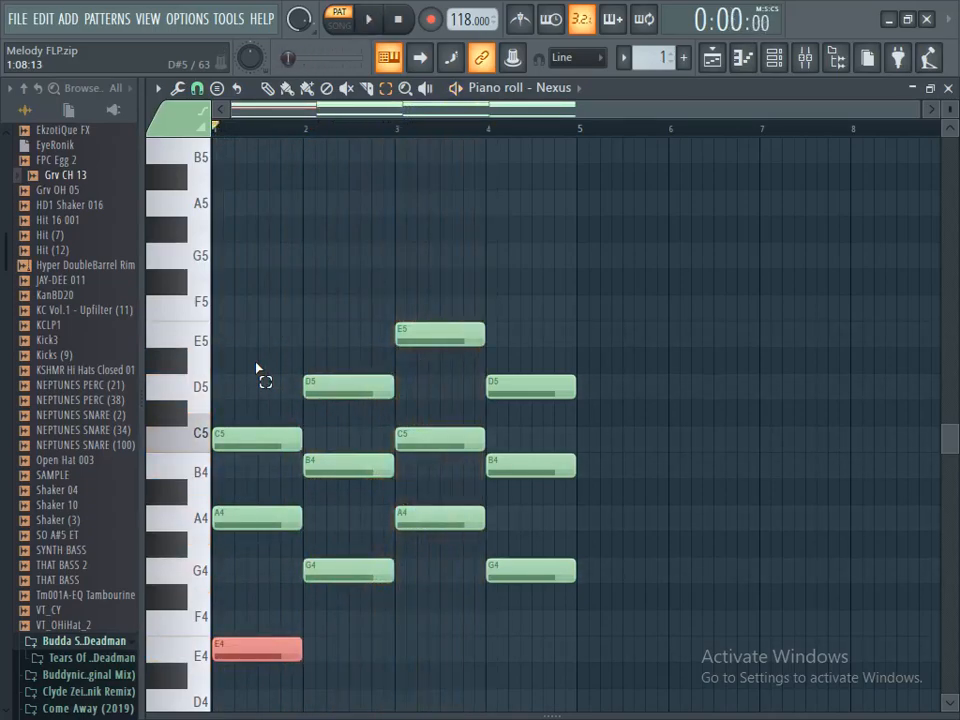
# Lower the bar 3 C5 and E5 notes one octave to C4 and E4, and play the pattern
pyautogui.click(437, 440)
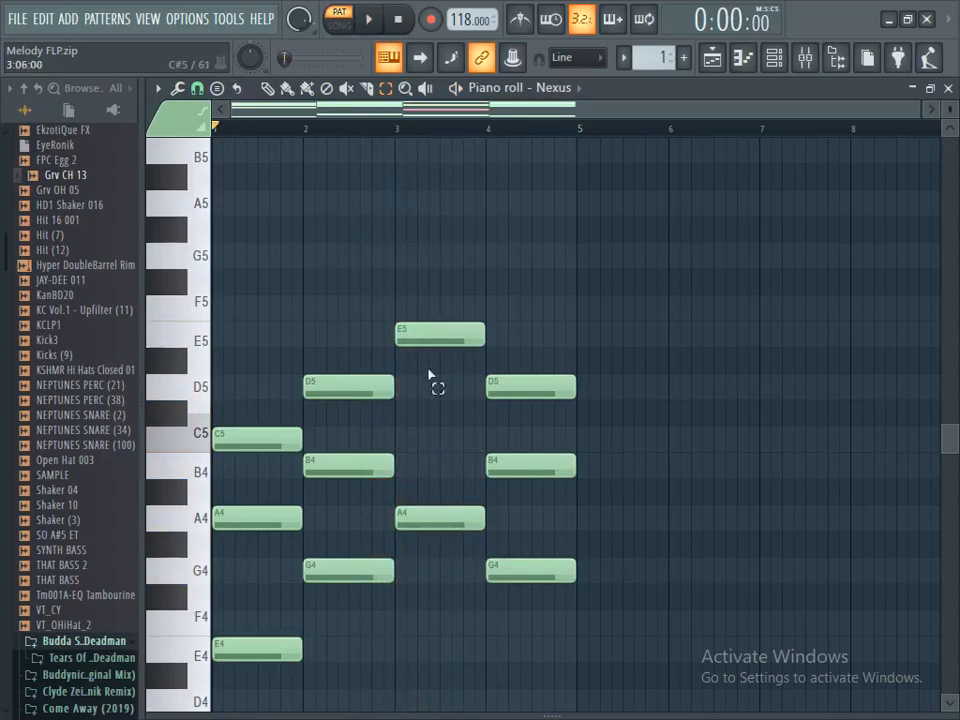
pyautogui.click(437, 334)
pyautogui.hotkey('ctrl', 'Down')
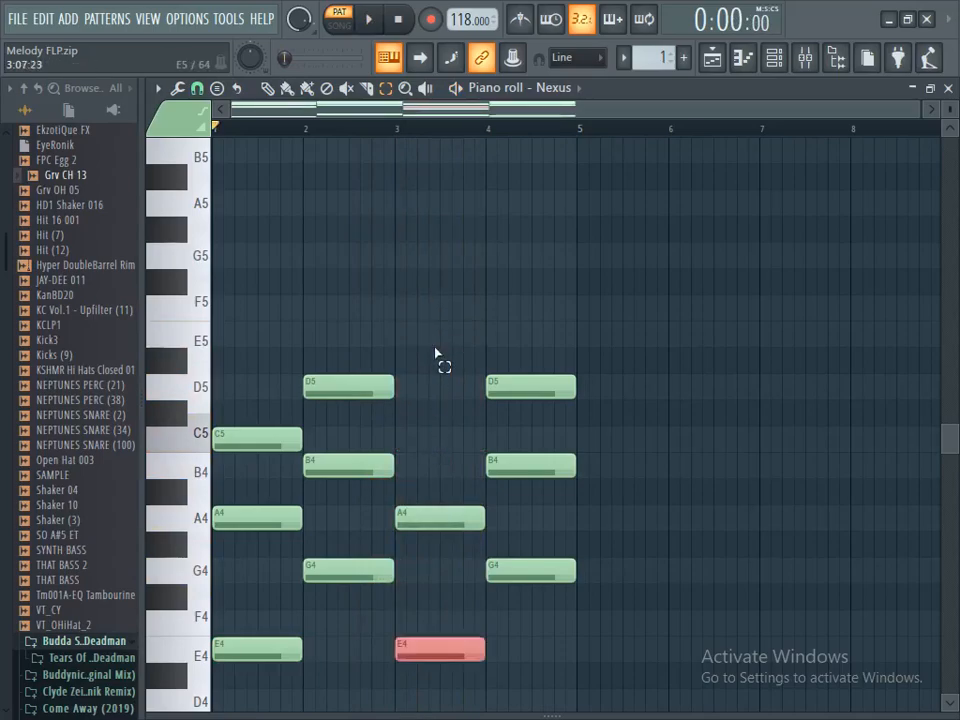
pyautogui.scroll(-4, 439, 354)
pyautogui.press('space')
pyautogui.scroll(3, 439, 356)
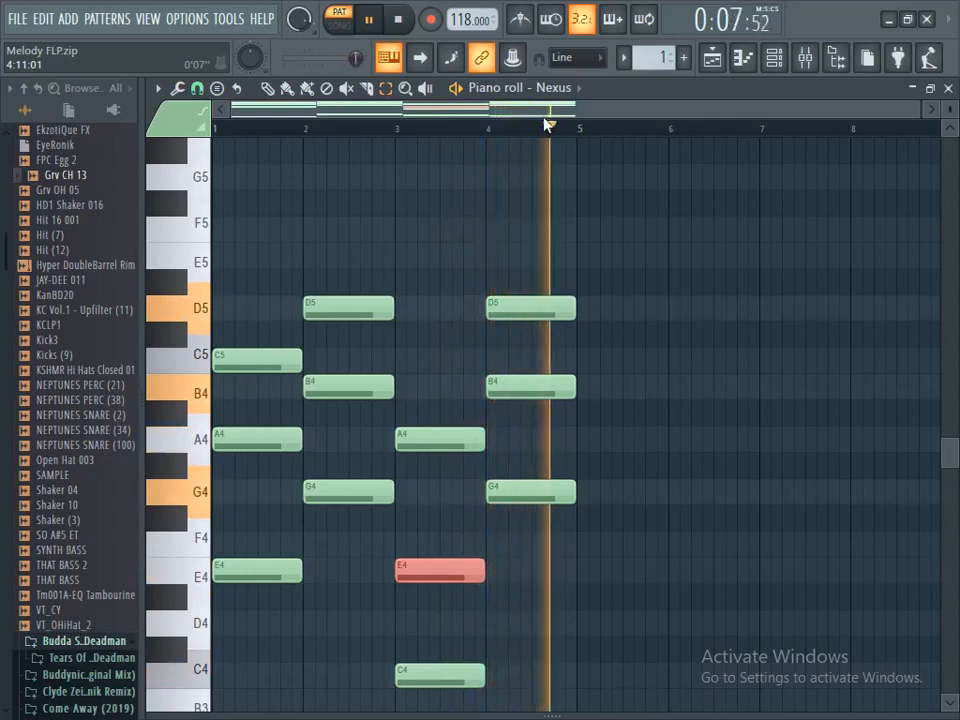
pyautogui.press('space')
# Lower the bar 4 D5 note one octave to D4 and listen to the revised voicing
pyautogui.click(557, 309)
pyautogui.hotkey('ctrl', 'Down')
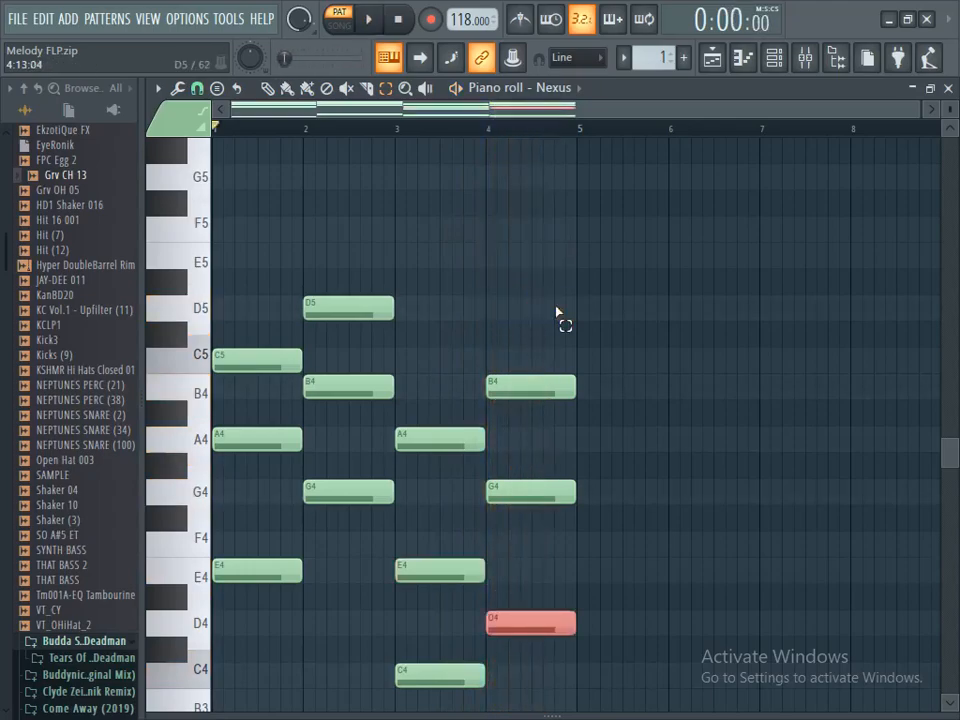
pyautogui.press('space')
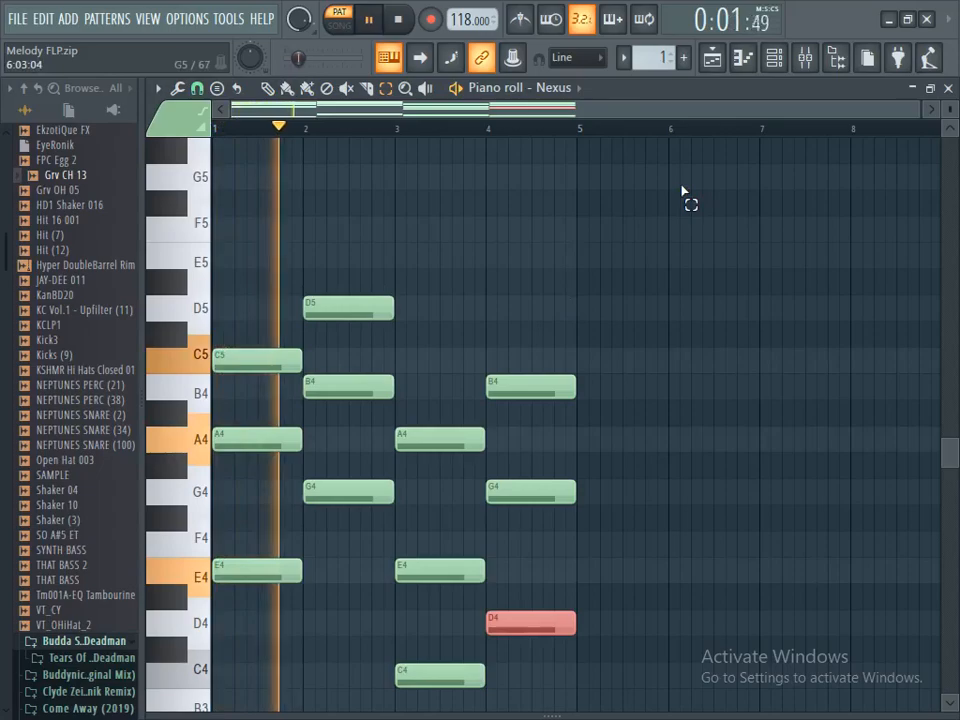
pyautogui.scroll(-2, 681, 190)
pyautogui.press('space')
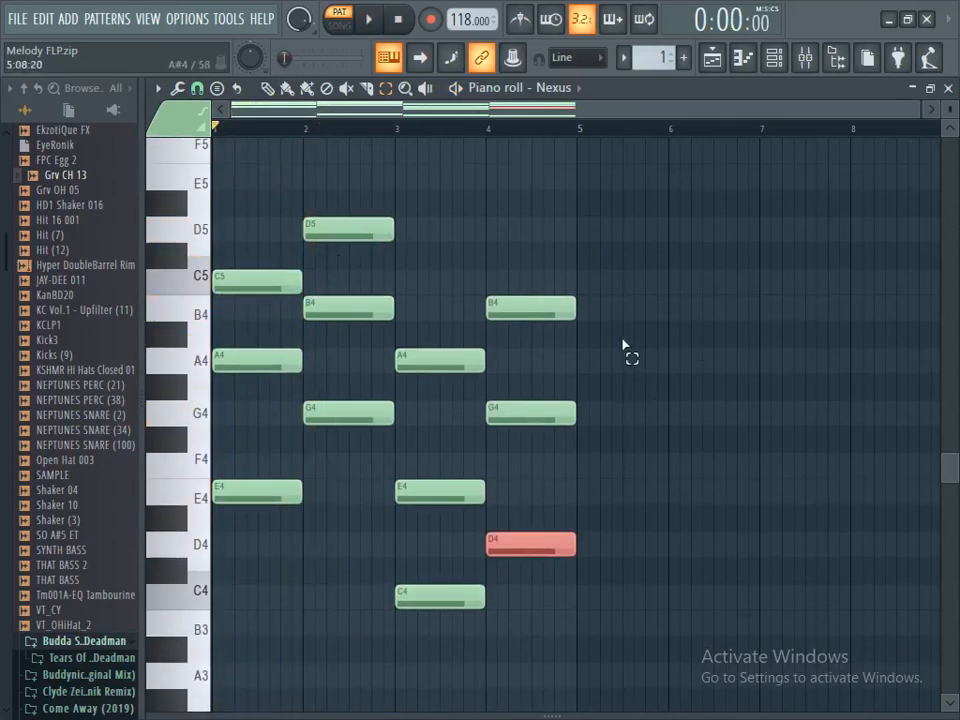
# Select the bar 2 D5 note, play the inverted chords and review them alongside the bass notes
pyautogui.click(377, 233)
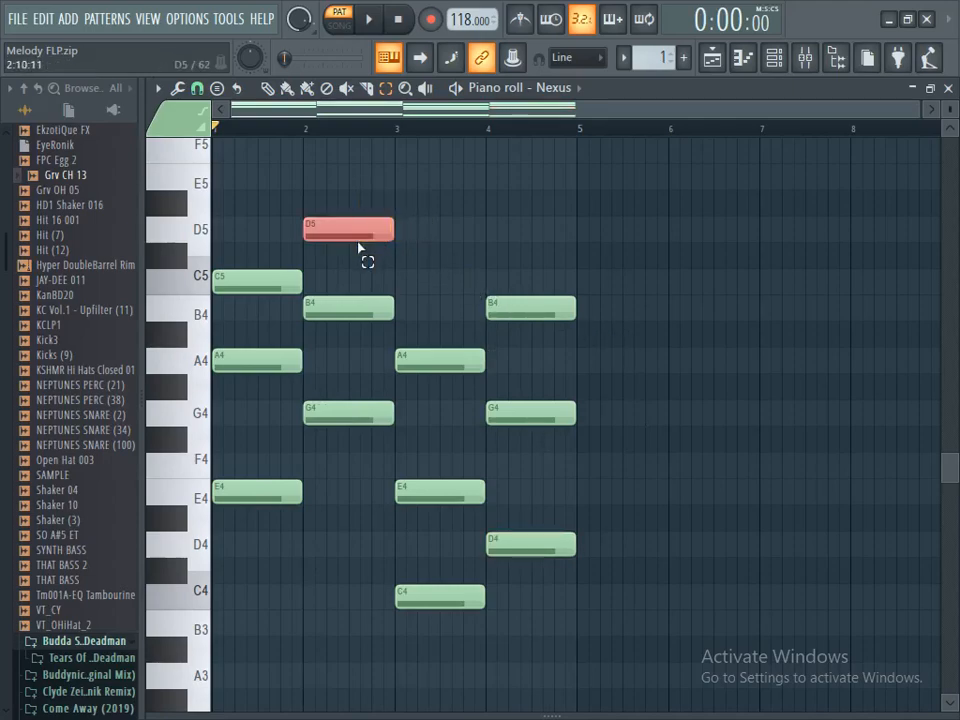
pyautogui.scroll(2, 505, 300)
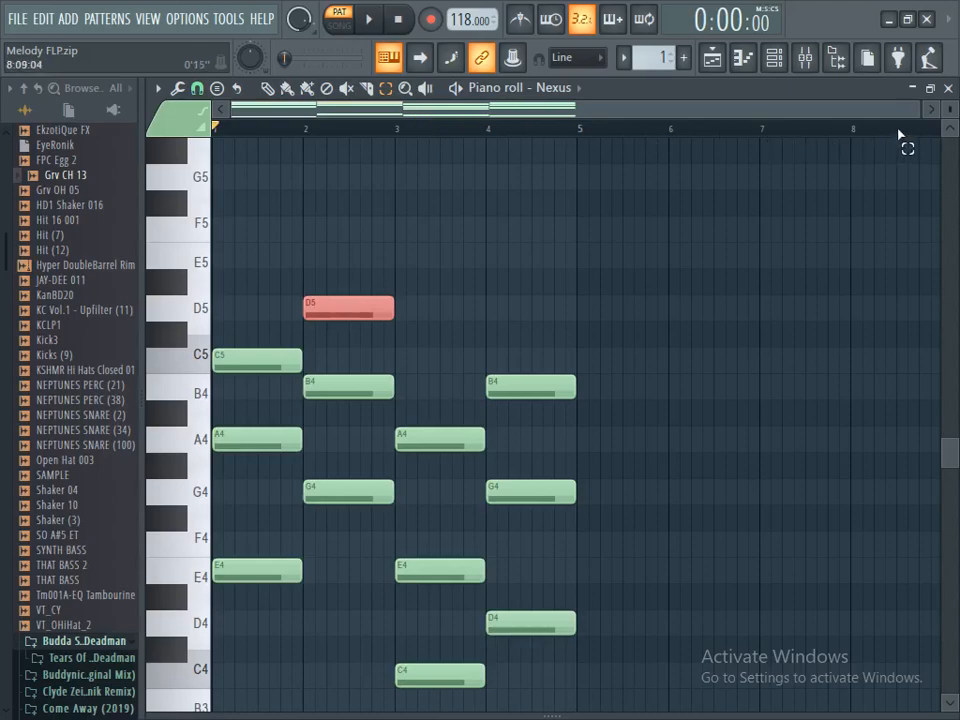
pyautogui.press('space')
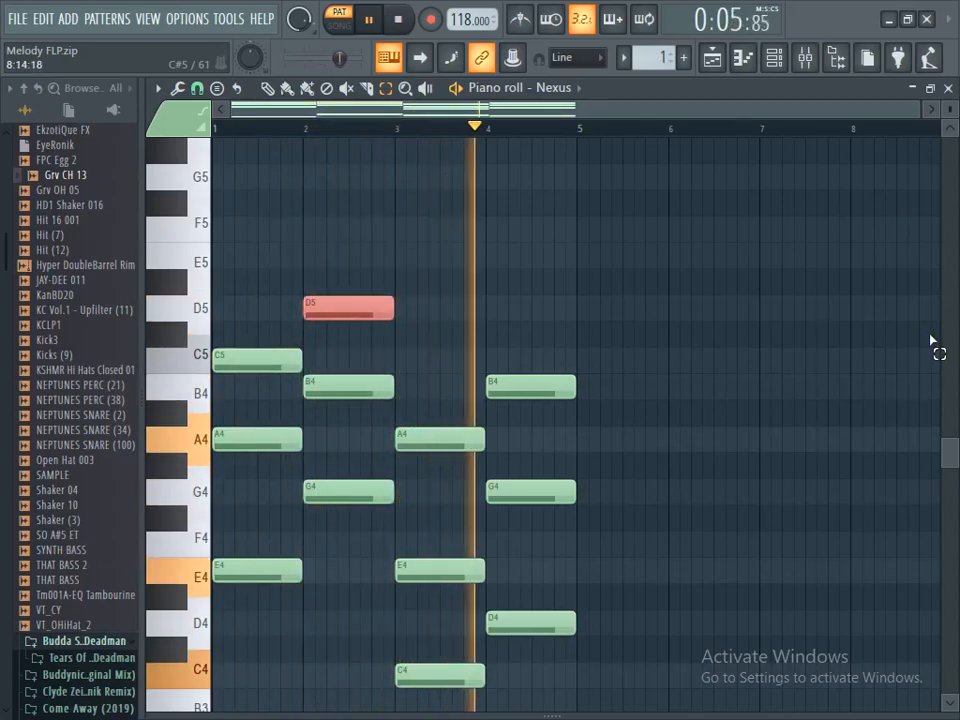
pyautogui.press('space')
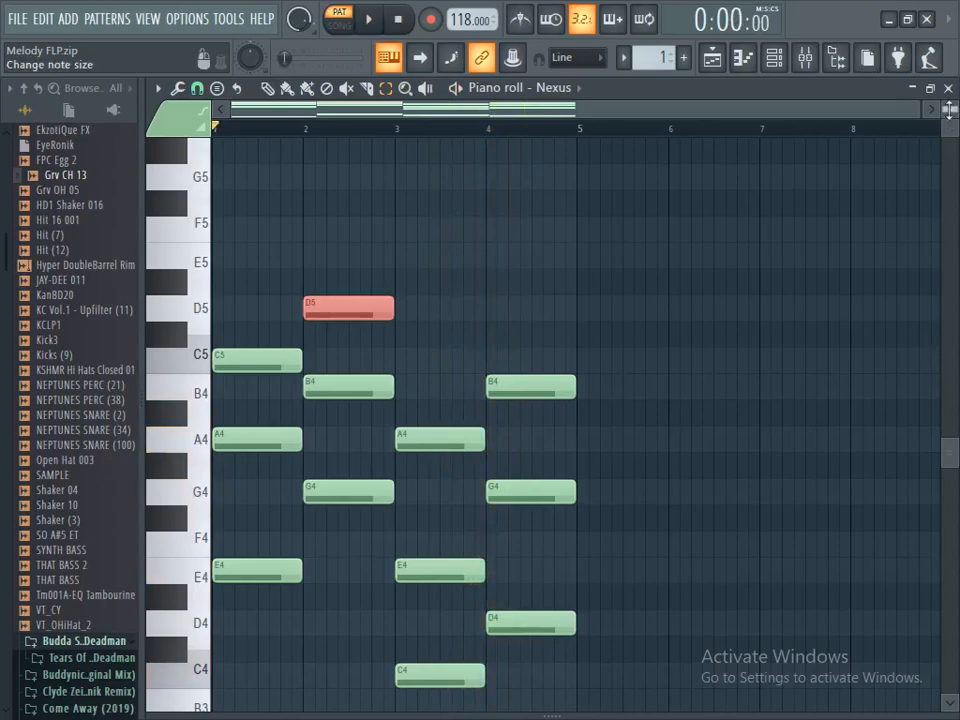
pyautogui.scroll(-4, 950, 110)
pyautogui.moveTo(950, 460); pyautogui.dragTo(950, 494)
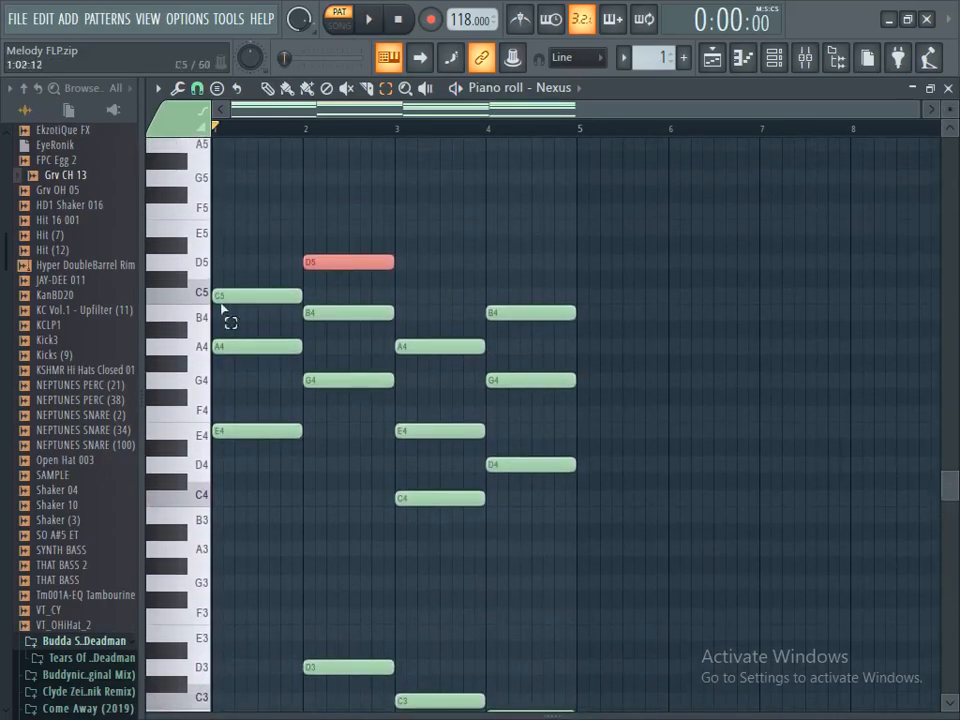
# Open the channel rack, switch playback to song mode and listen to the chords with the drums
pyautogui.click(772, 60)
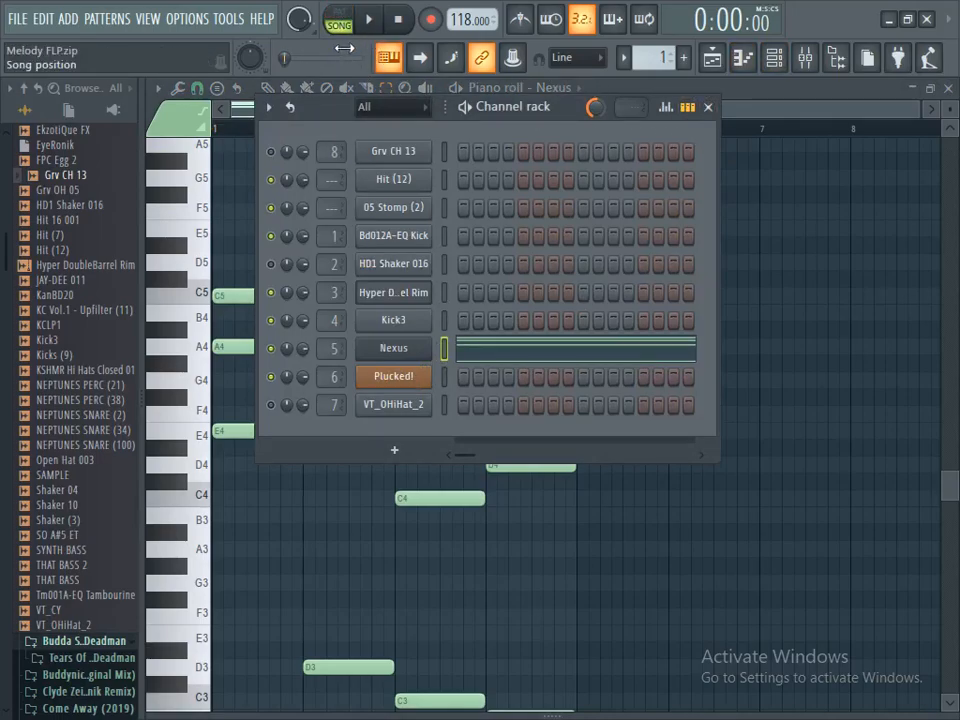
pyautogui.press('space')
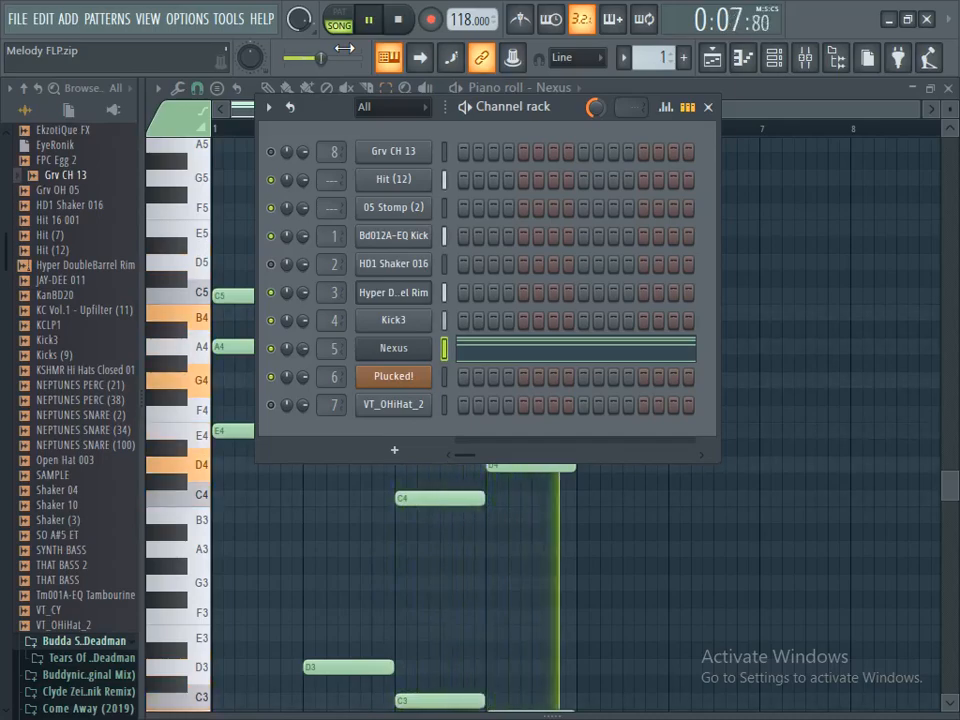
pyautogui.press('space')
# Open the playlist, bring up the channel rack over it and switch to pattern 2
pyautogui.click(724, 64)
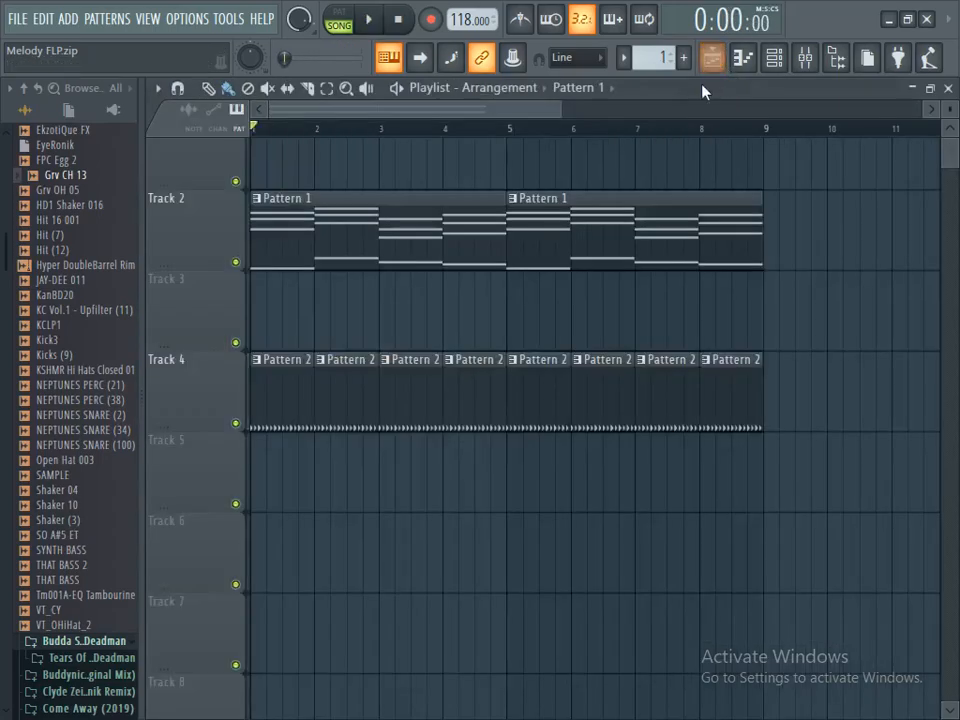
pyautogui.click(775, 60)
pyautogui.click(626, 60)
pyautogui.click(652, 98)
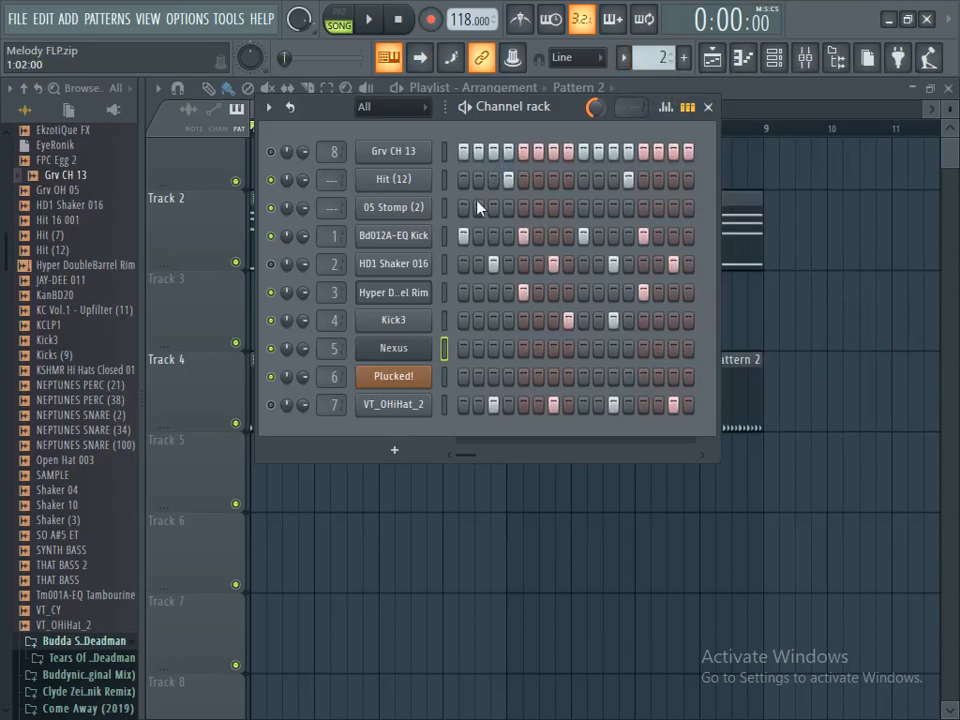
# Select the Plucked! channel and play the song to hear the chords with the drums
pyautogui.press('space')
pyautogui.press('space')
pyautogui.click(444, 377)
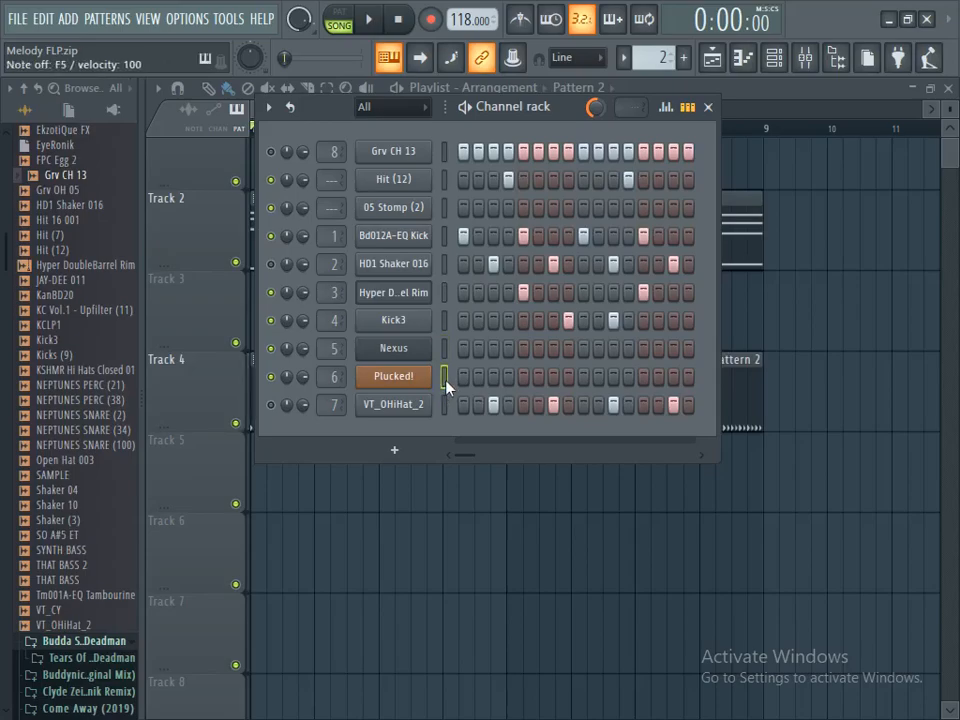
pyautogui.press('space')
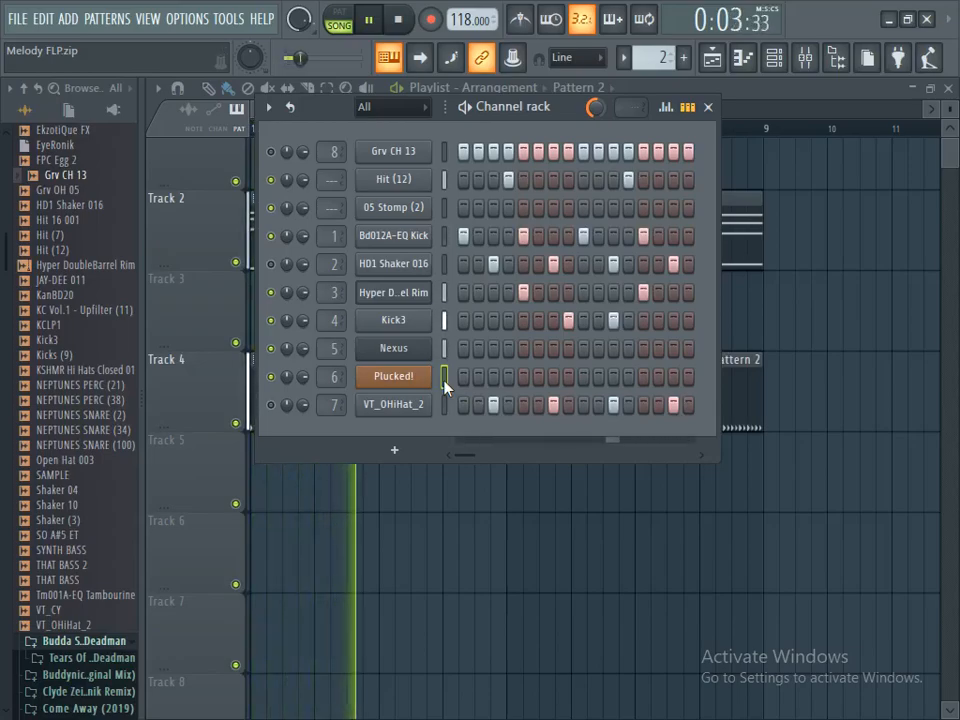
pyautogui.press('space')
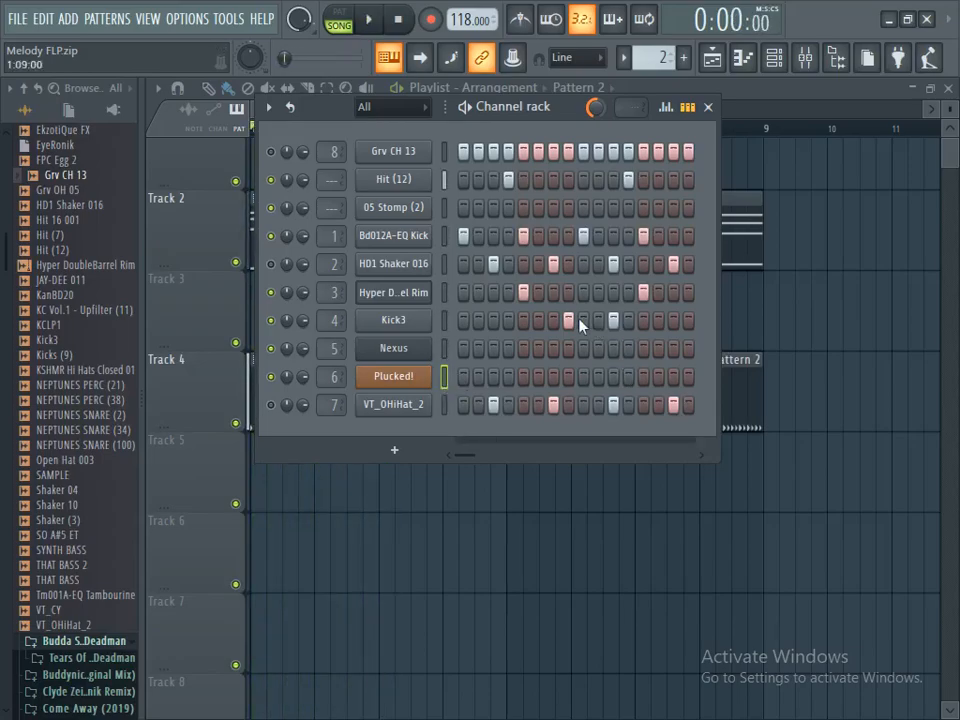
# Add Plucked! hits on steps 8 and 11 of pattern 2, matching Kick3, and listen to them with the song
pyautogui.click(569, 377)
pyautogui.click(612, 377)
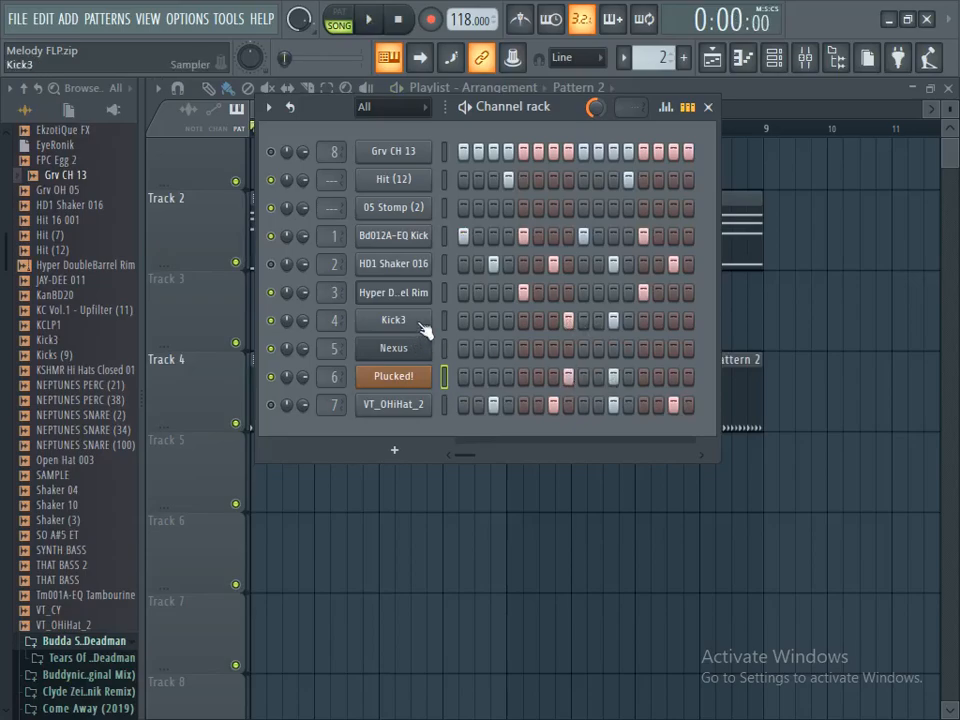
pyautogui.press('space')
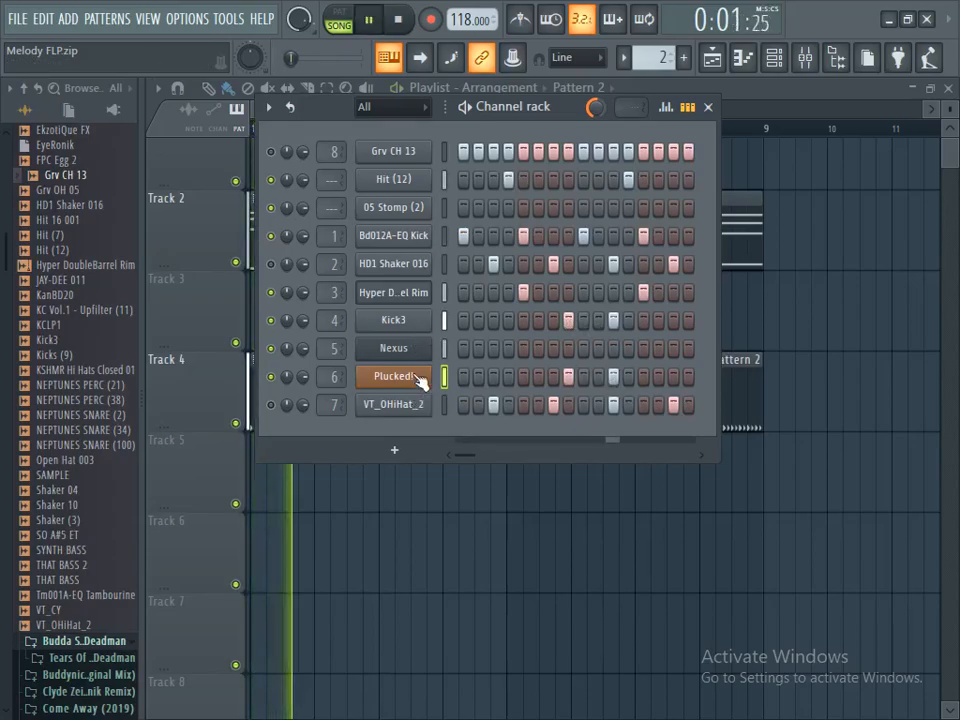
pyautogui.press('space')
# Cut the Plucked! hits from pattern 2 and paste them into the Plucked! channel of pattern 1
pyautogui.rightClick(386, 381)
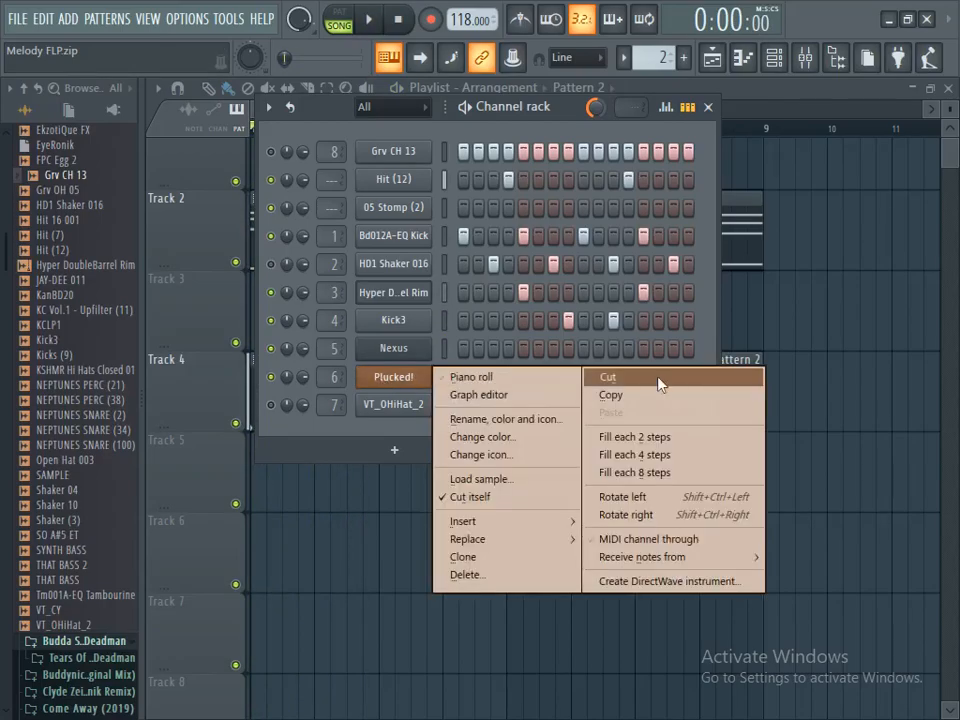
pyautogui.click(660, 382)
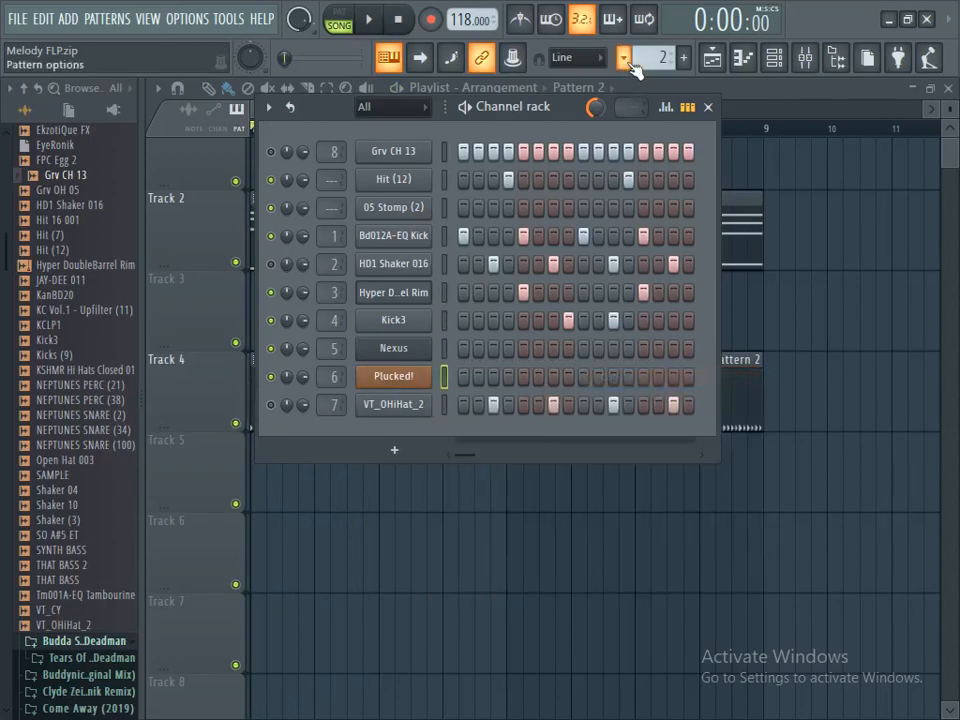
pyautogui.click(626, 60)
pyautogui.click(653, 84)
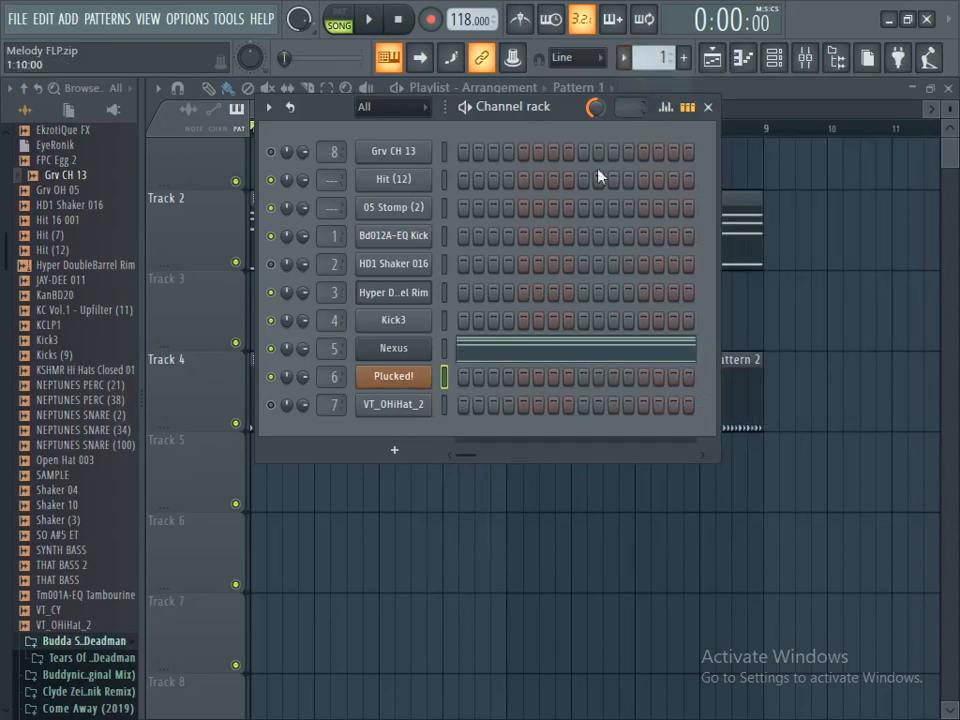
pyautogui.rightClick(418, 388)
pyautogui.click(600, 413)
# In the Plucked! piano roll, repeat the C5 note pair at the same rhythmic position through bar 4 and play it back
pyautogui.rightClick(380, 376)
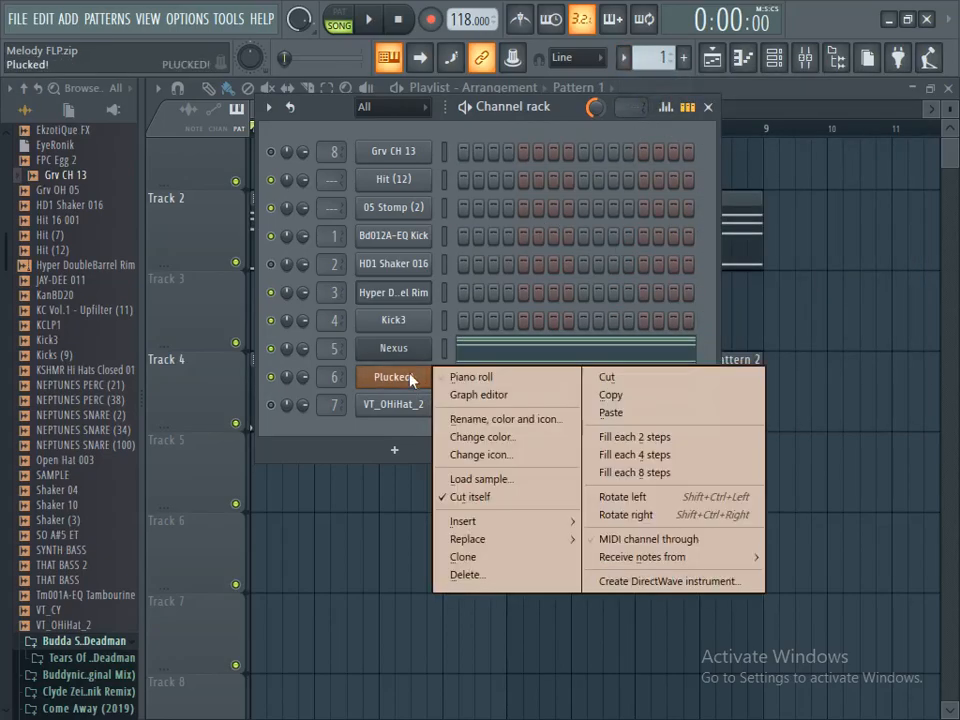
pyautogui.click(480, 377)
pyautogui.moveTo(916, 110); pyautogui.dragTo(535, 110)
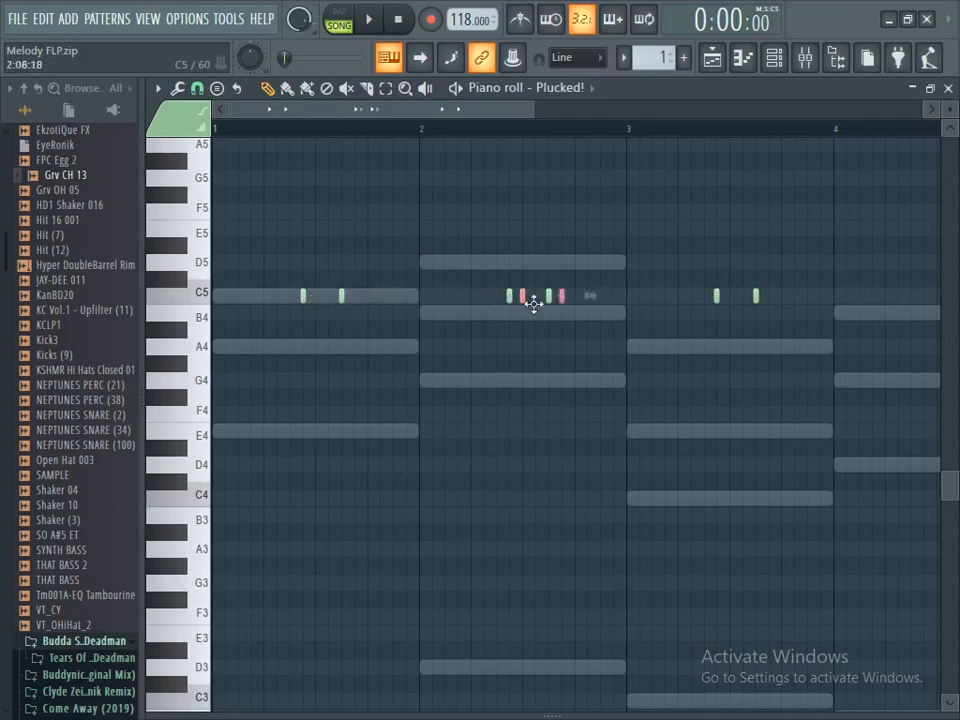
pyautogui.moveTo(928, 302); pyautogui.dragTo(874, 300)
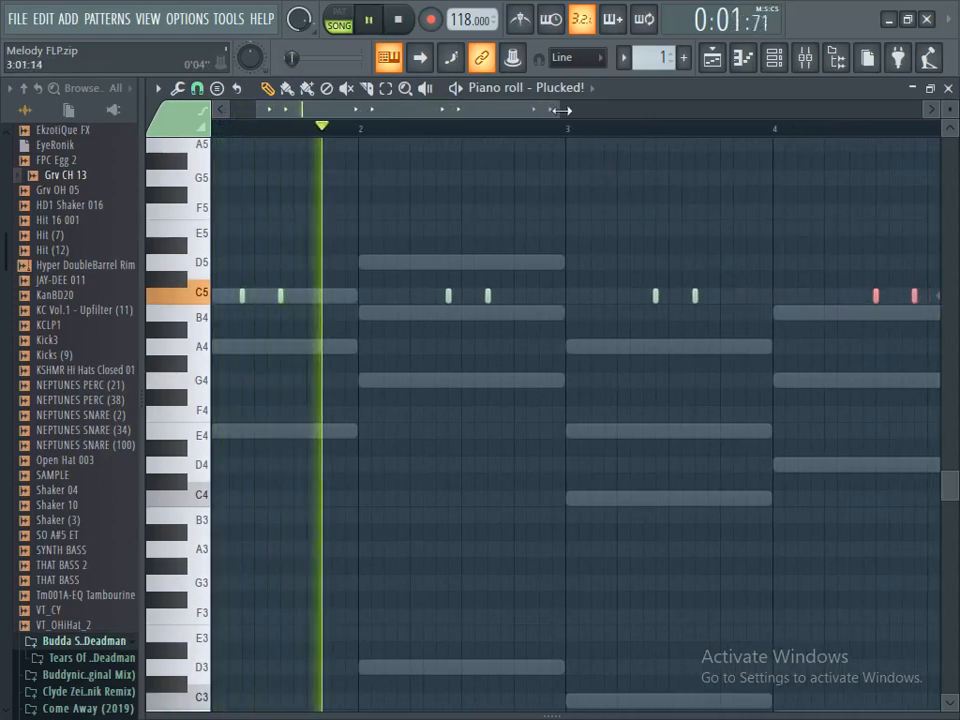
pyautogui.moveTo(566, 118); pyautogui.dragTo(653, 120)
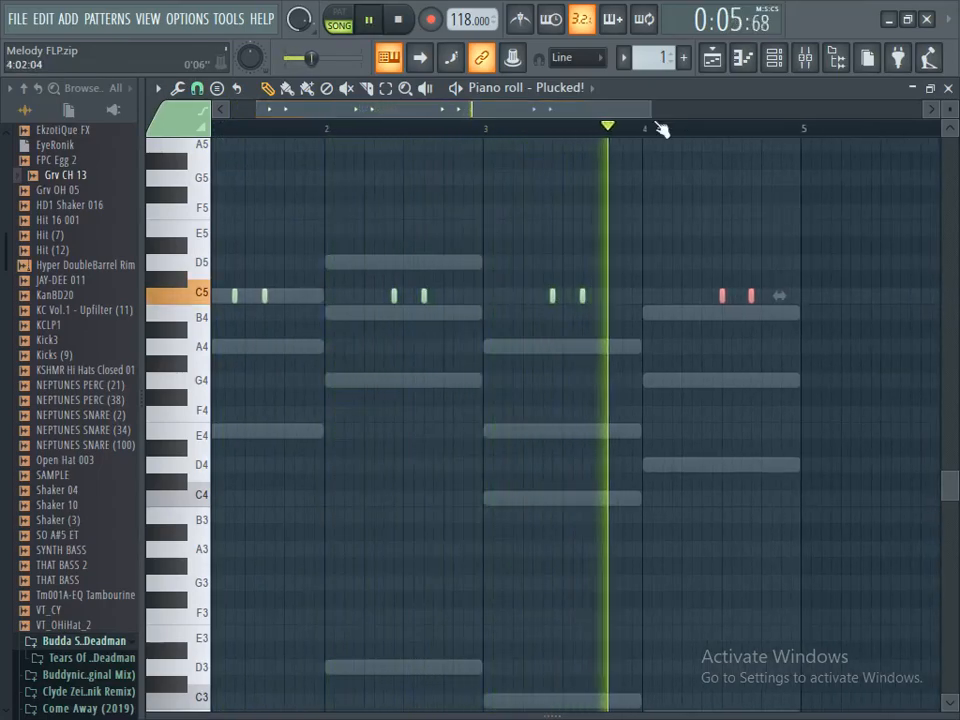
pyautogui.press('space')
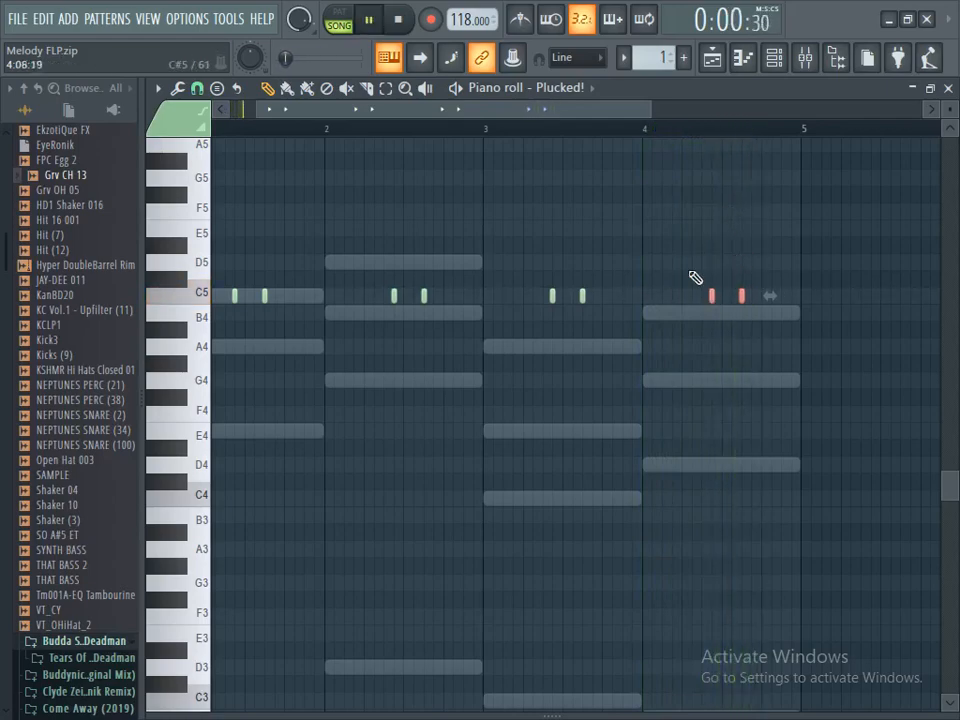
pyautogui.moveTo(614, 108); pyautogui.dragTo(504, 115)
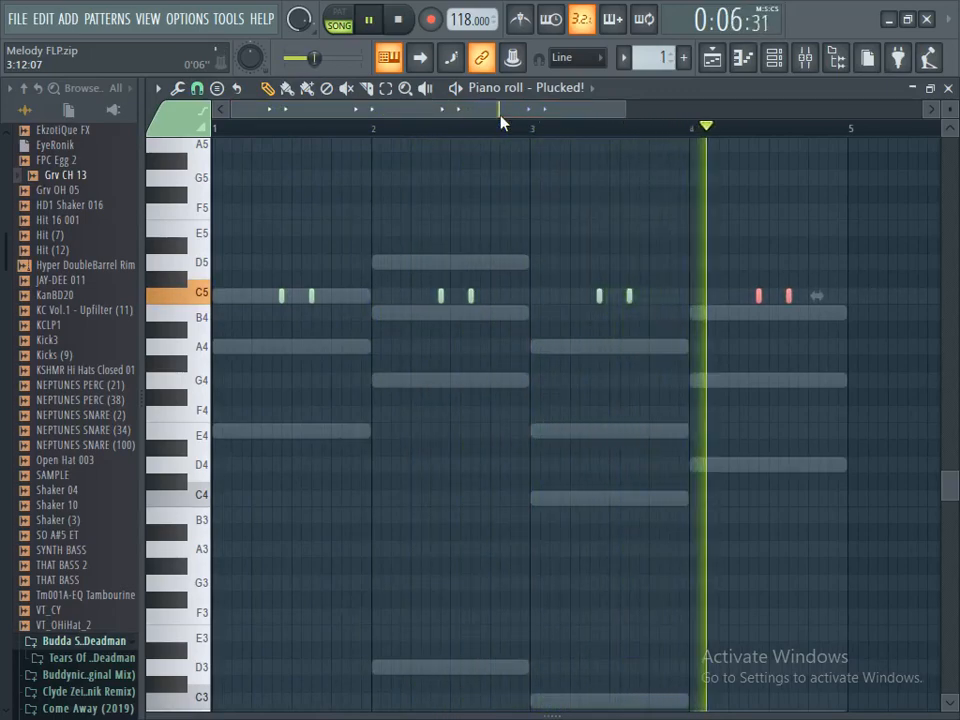
pyautogui.press('space')
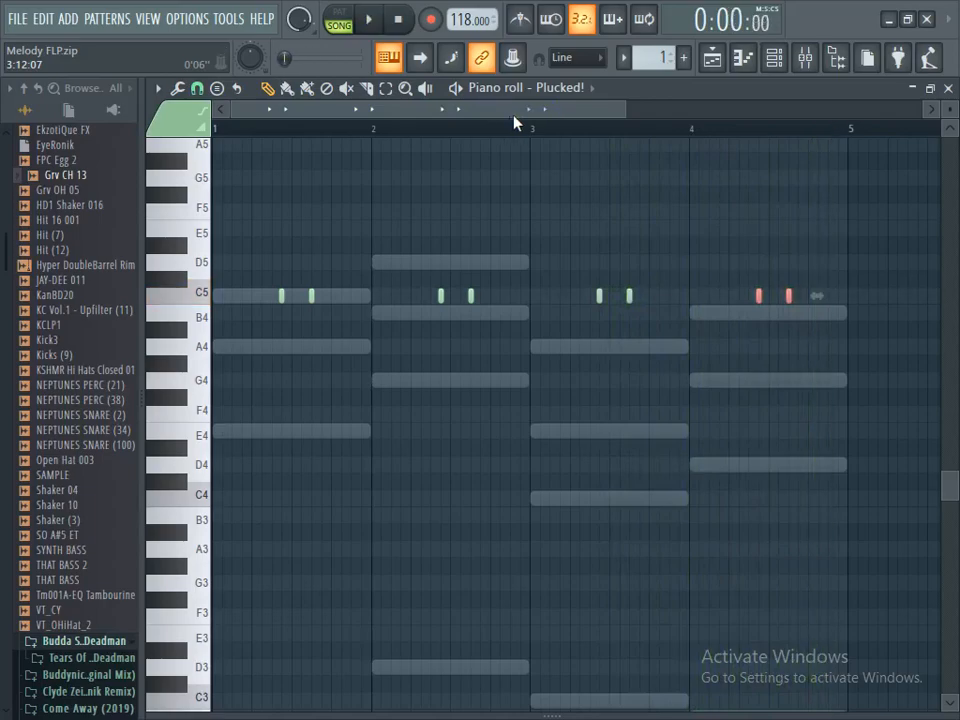
# Lower the bar 3 pair of C5 notes to E4 and listen to the melody over the chords
pyautogui.moveTo(626, 110); pyautogui.dragTo(493, 110)
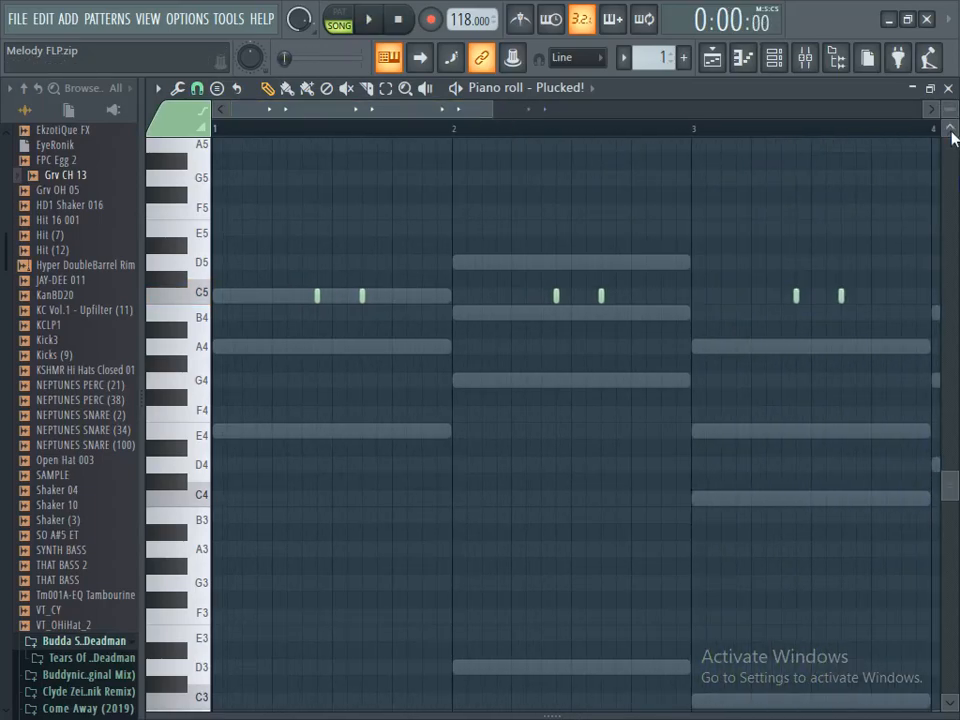
pyautogui.moveTo(953, 109); pyautogui.dragTo(953, 100)
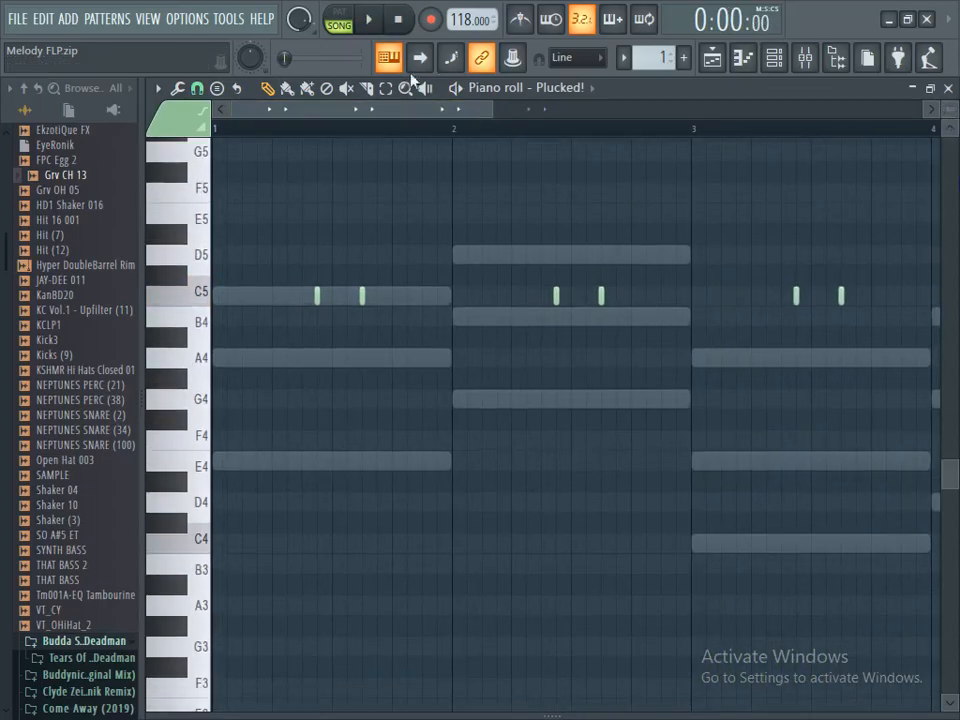
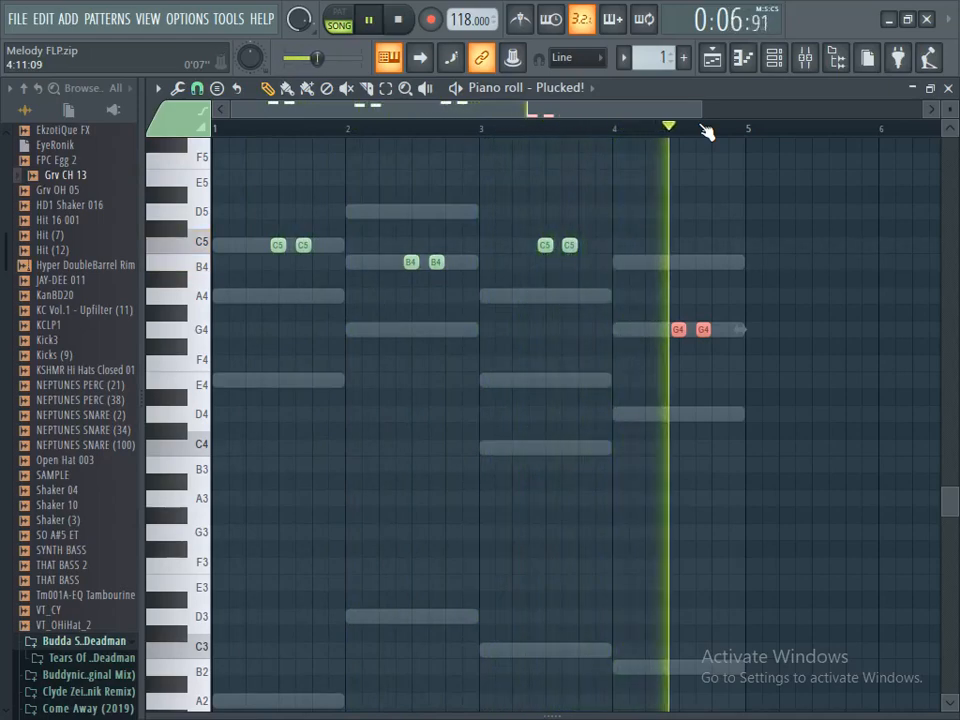
pyautogui.press('space')
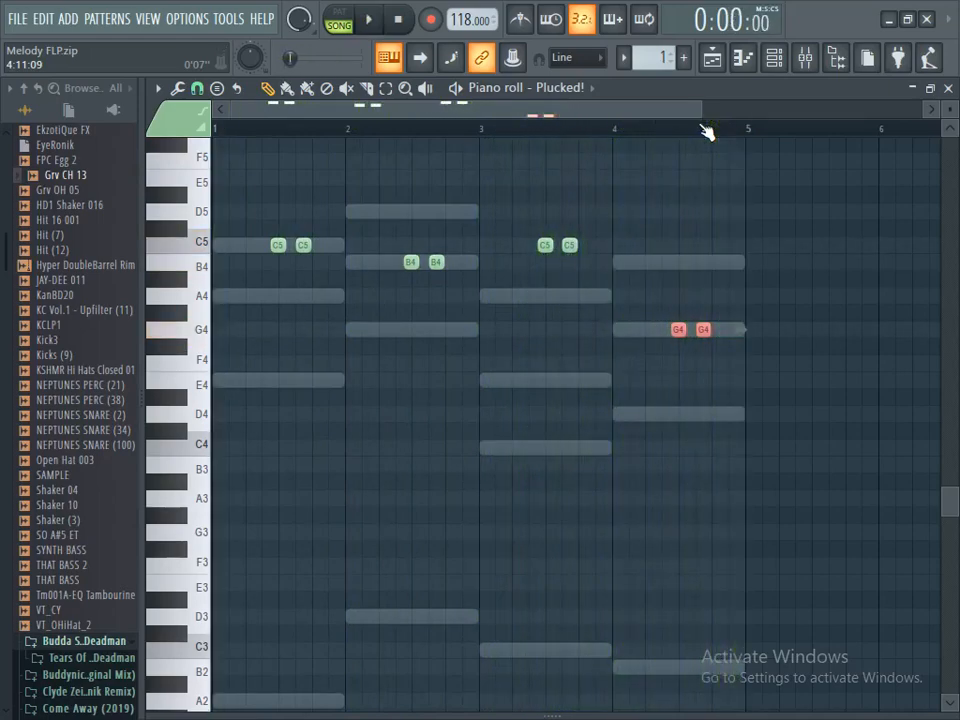
pyautogui.click(388, 91)
pyautogui.moveTo(606, 216); pyautogui.dragTo(540, 390)
pyautogui.click(268, 89)
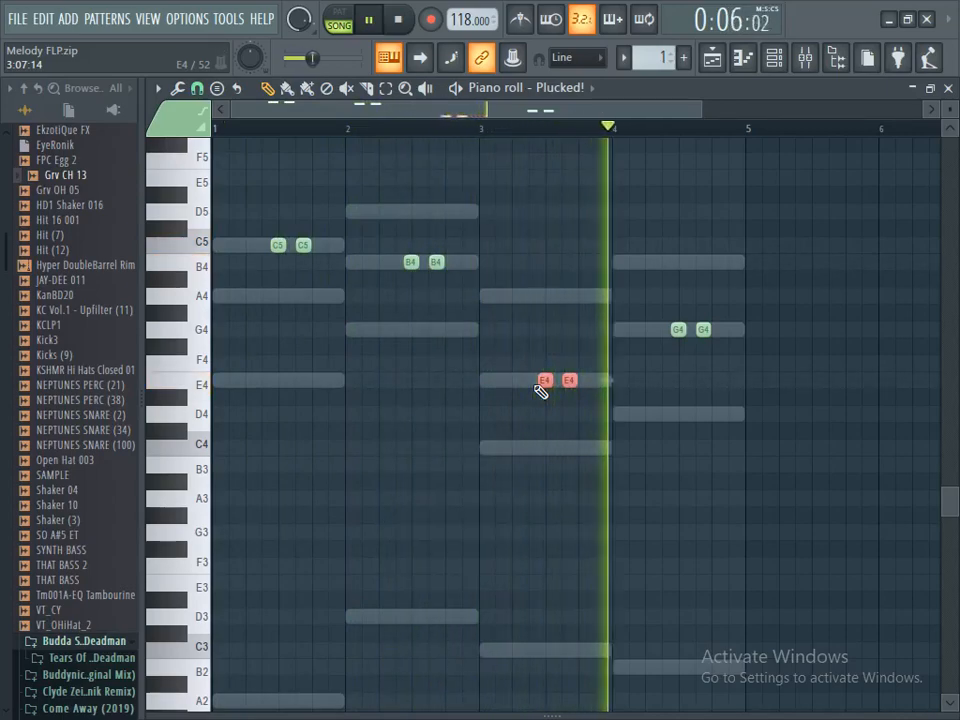
pyautogui.press('space')
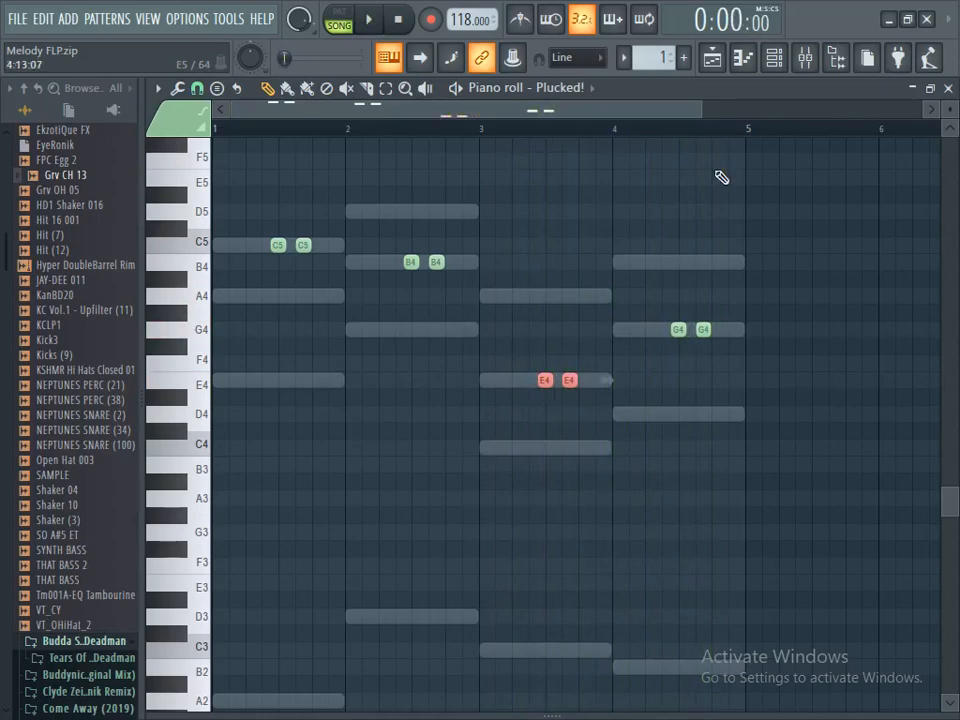
# Add an A4 note of the same length as the C5 notes at the end of bar 1 and play it back
pyautogui.moveTo(703, 110); pyautogui.dragTo(664, 111)
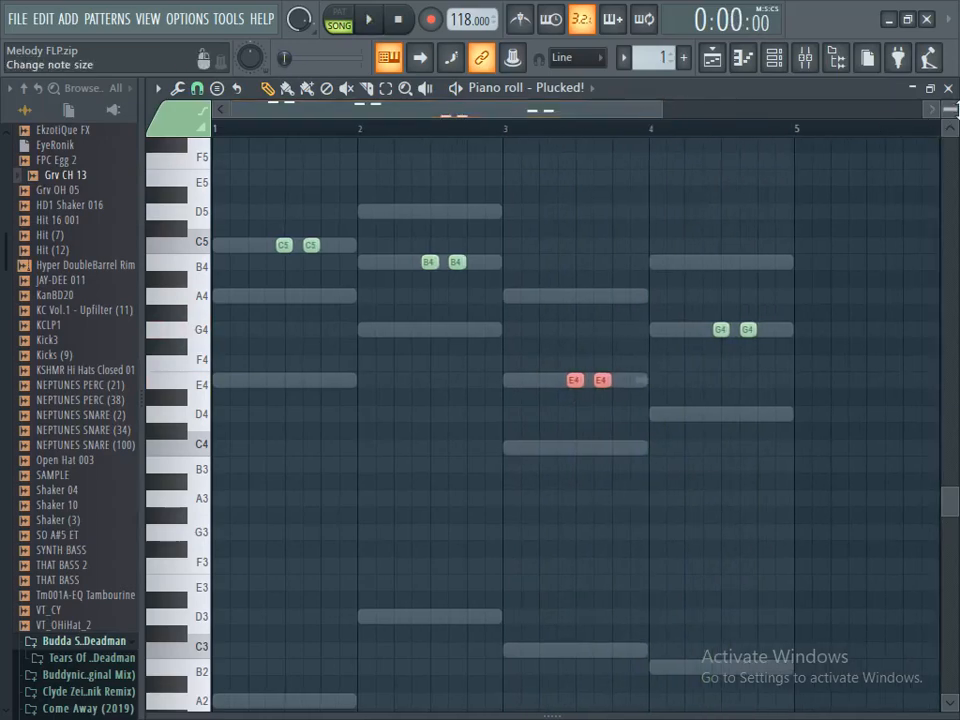
pyautogui.moveTo(956, 110); pyautogui.dragTo(956, 118)
pyautogui.moveTo(663, 112); pyautogui.dragTo(570, 114)
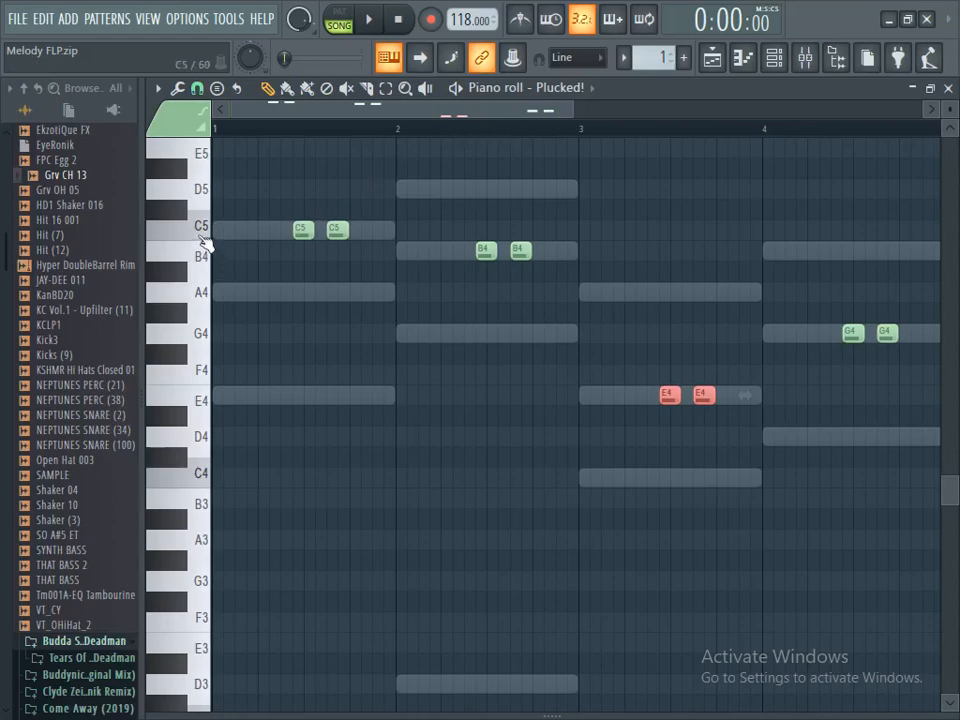
pyautogui.scroll(-5, 220, 392)
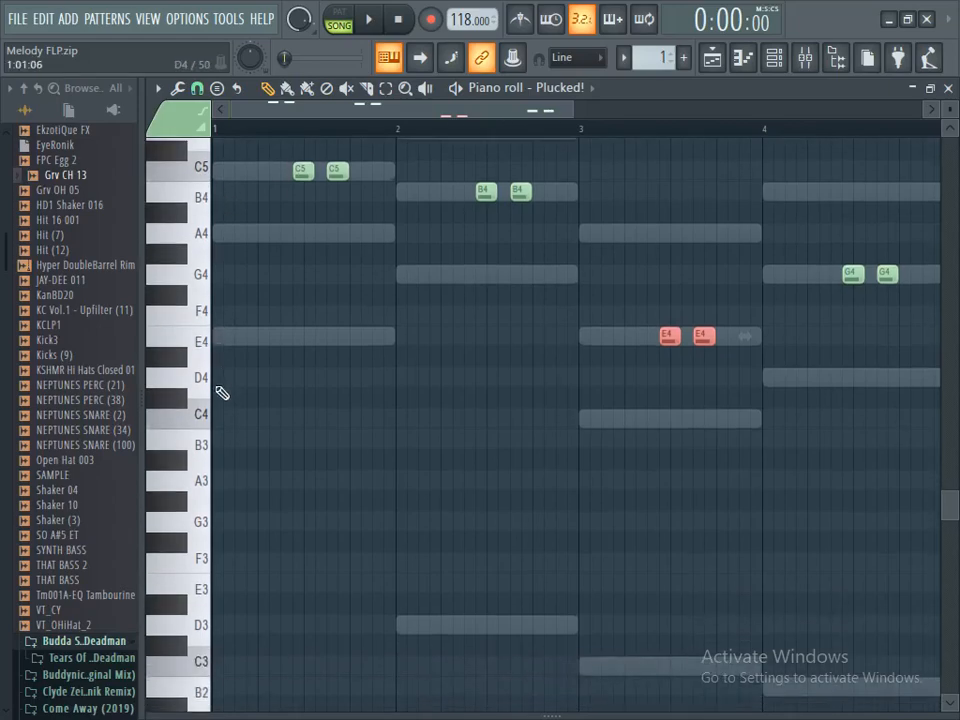
pyautogui.click(198, 505)
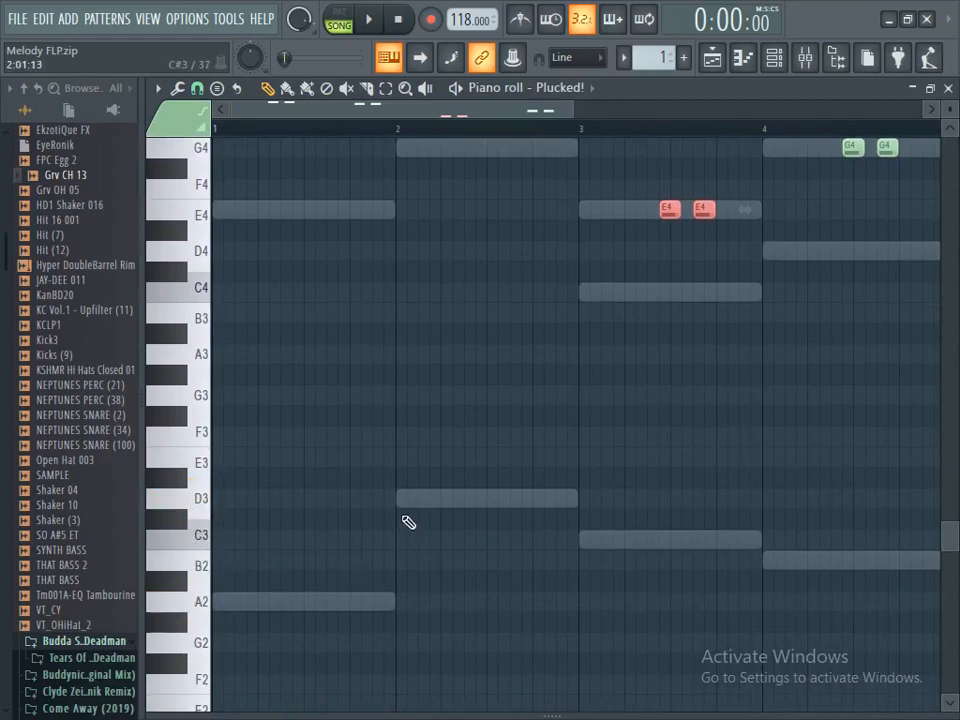
pyautogui.scroll(5, 407, 522)
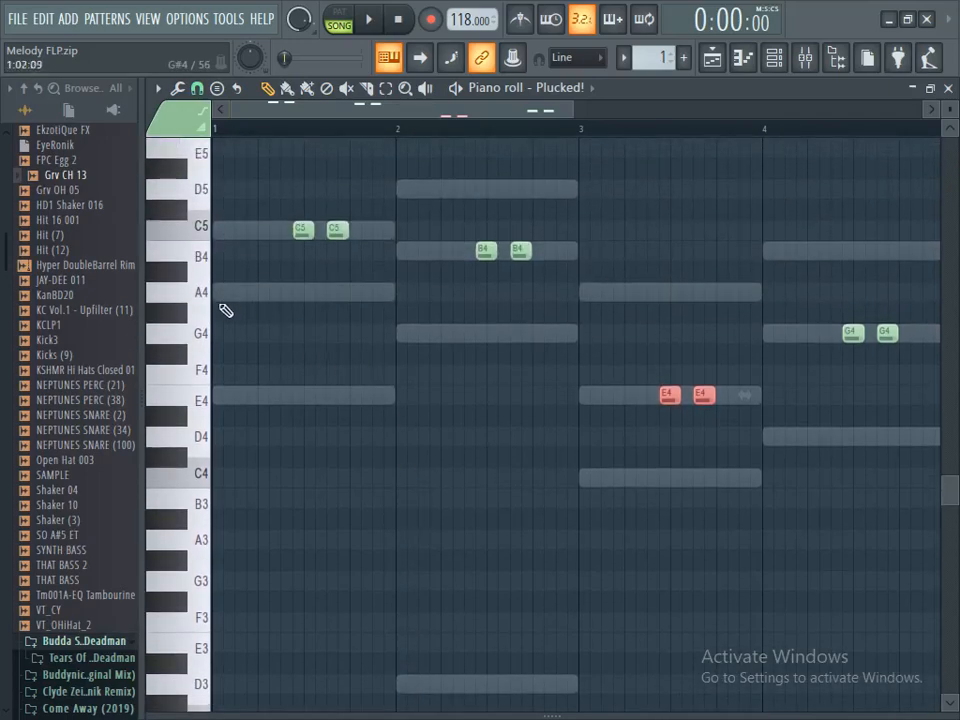
pyautogui.click(336, 231)
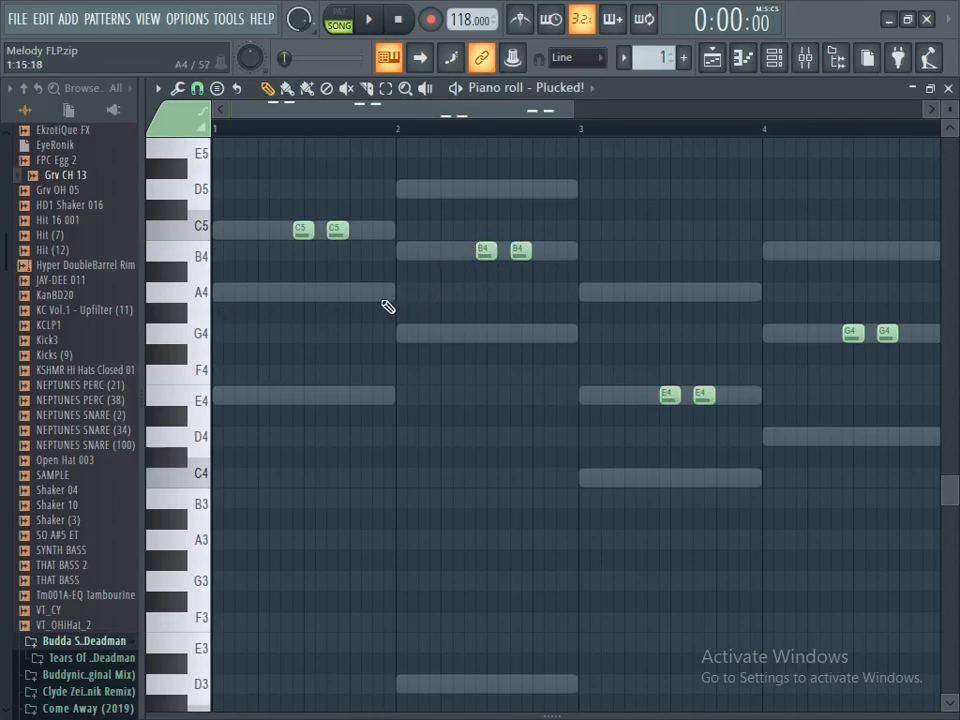
pyautogui.click(381, 292)
pyautogui.press('space')
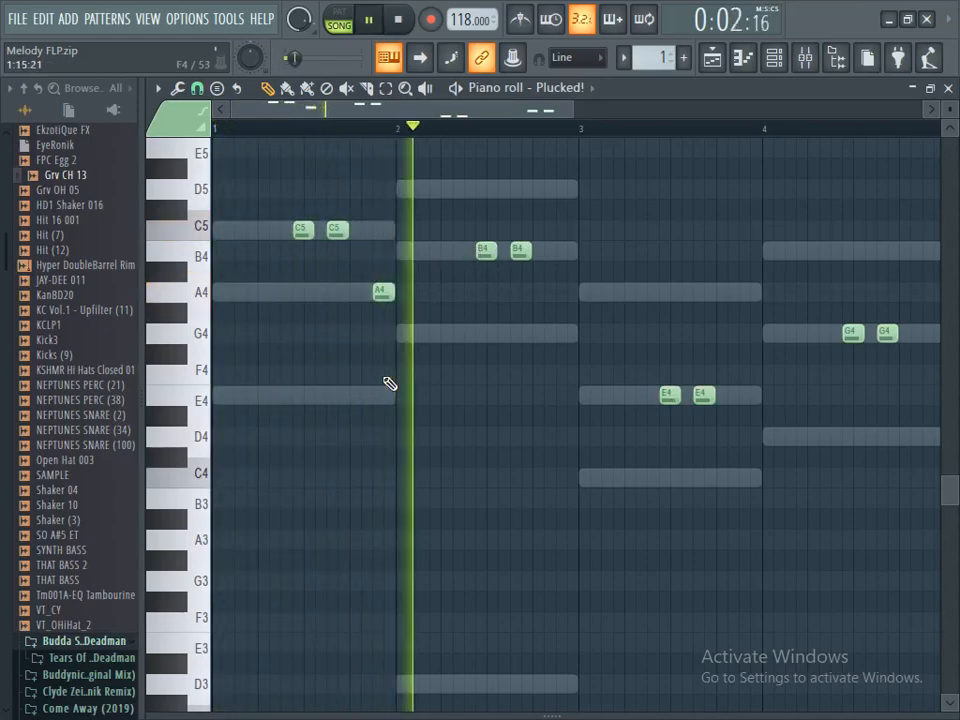
pyautogui.press('space')
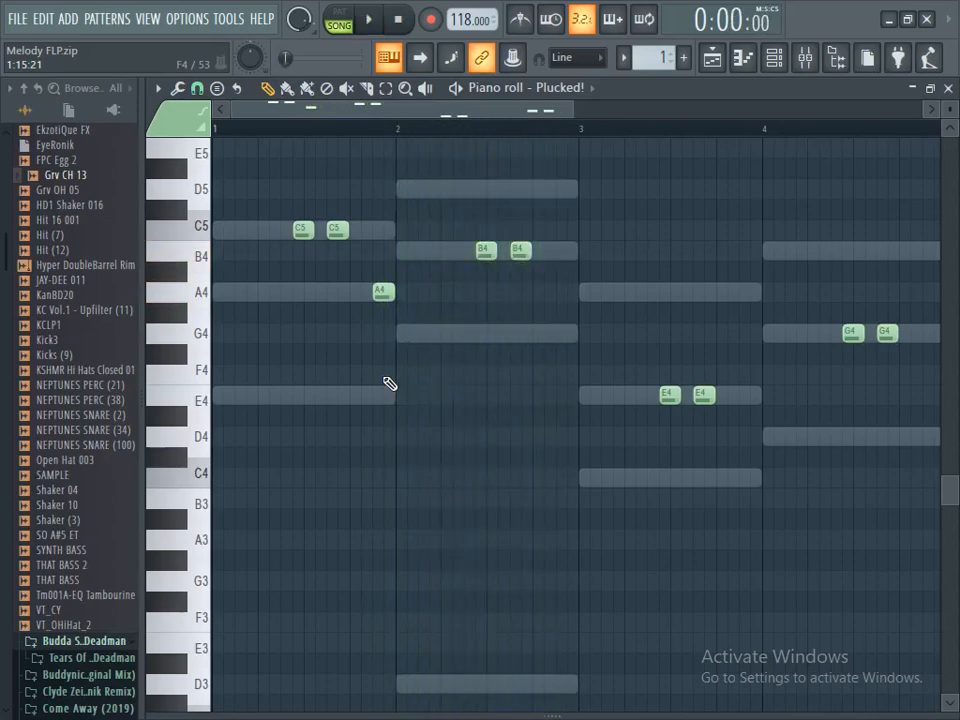
# Move the bar 1 A4 note one grid step earlier and listen to the new timing
pyautogui.moveTo(569, 108); pyautogui.dragTo(481, 116)
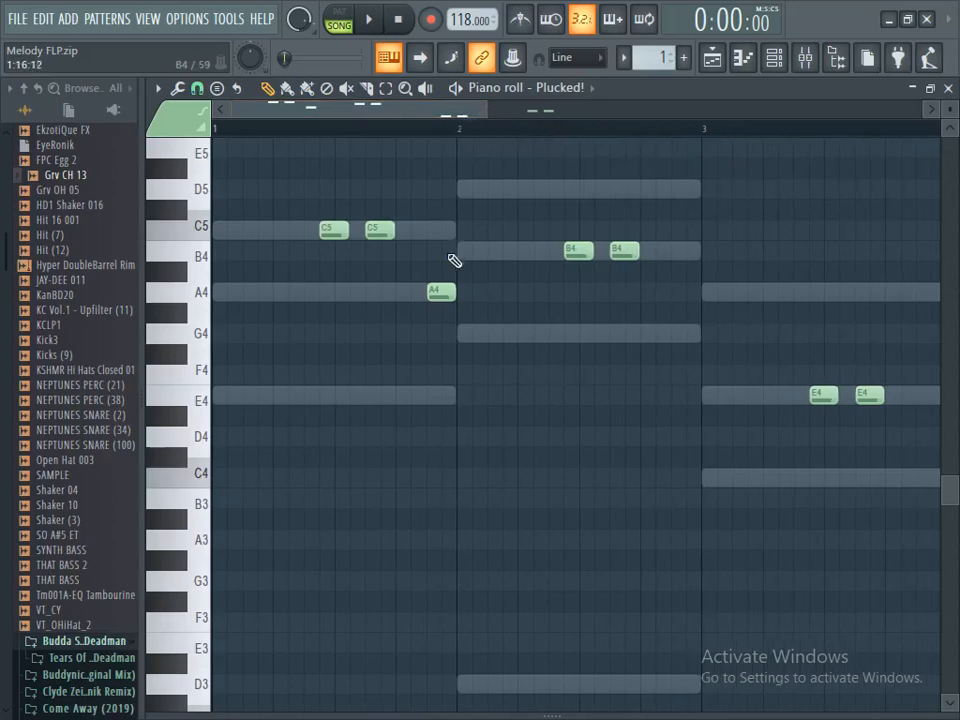
pyautogui.moveTo(436, 292); pyautogui.dragTo(421, 293)
pyautogui.press('space')
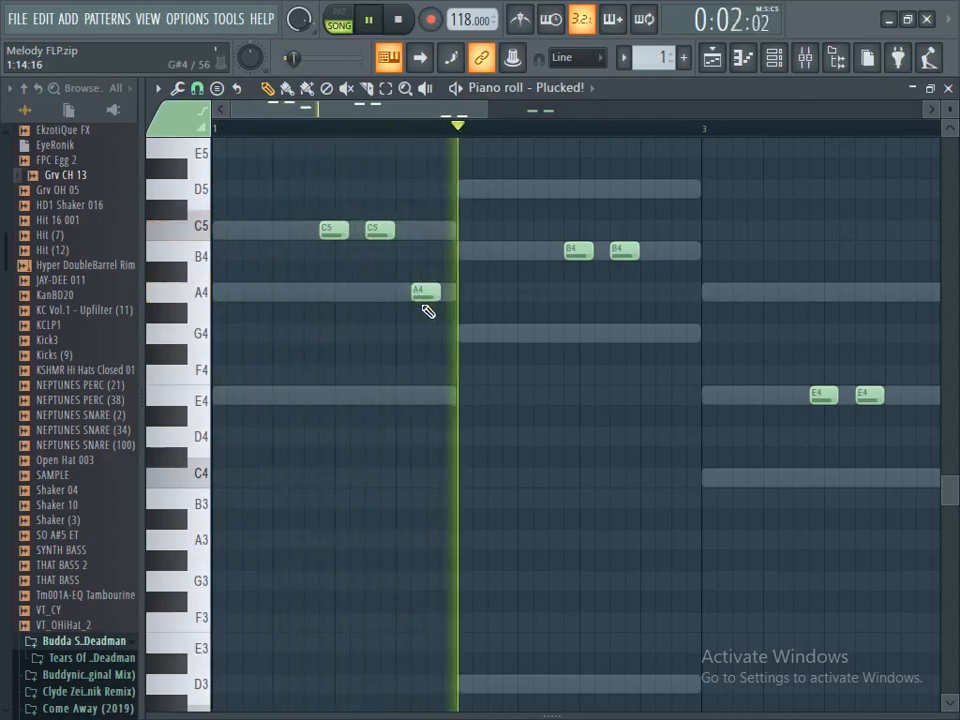
pyautogui.press('space')
pyautogui.press('space')
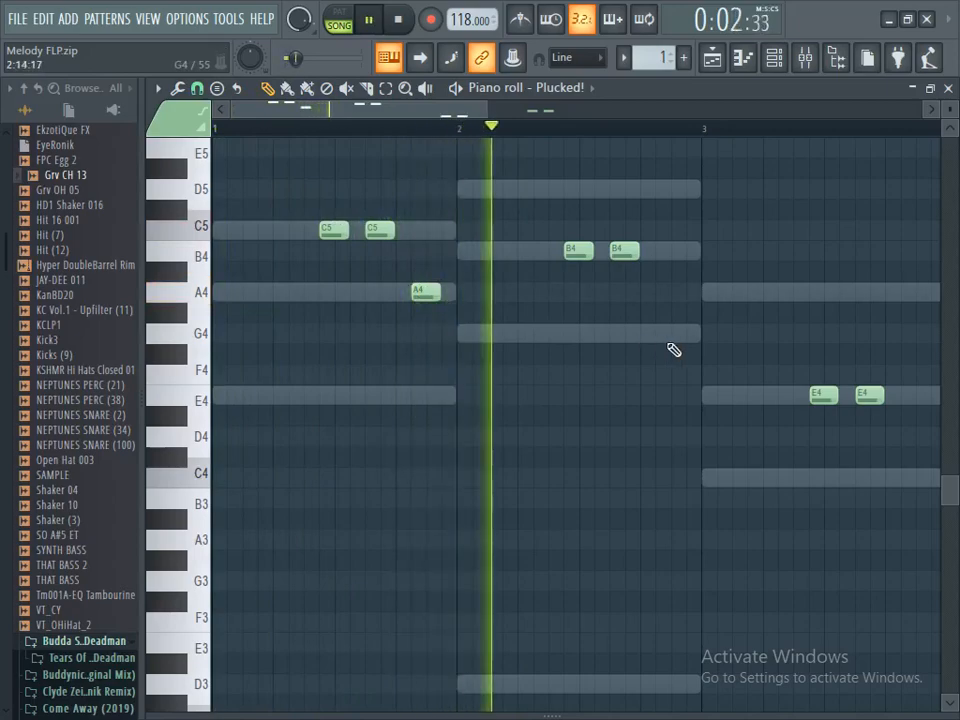
pyautogui.press('space')
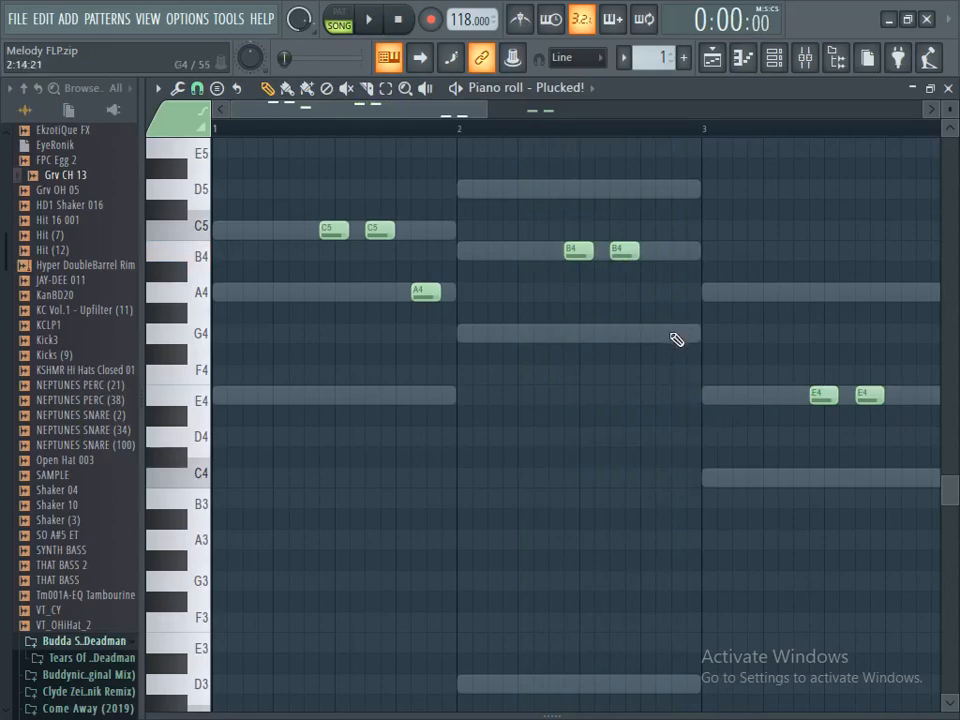
# Add a G4 note at the end of bar 2, then move it down to D4 and one grid step earlier
pyautogui.click(677, 334)
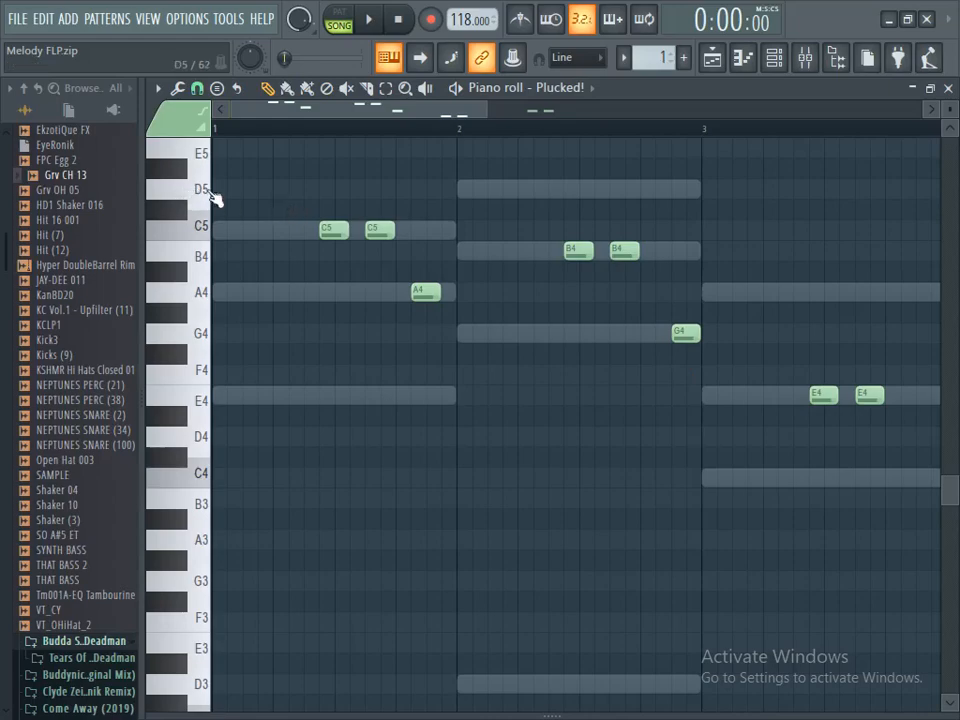
pyautogui.moveTo(686, 336); pyautogui.dragTo(676, 447)
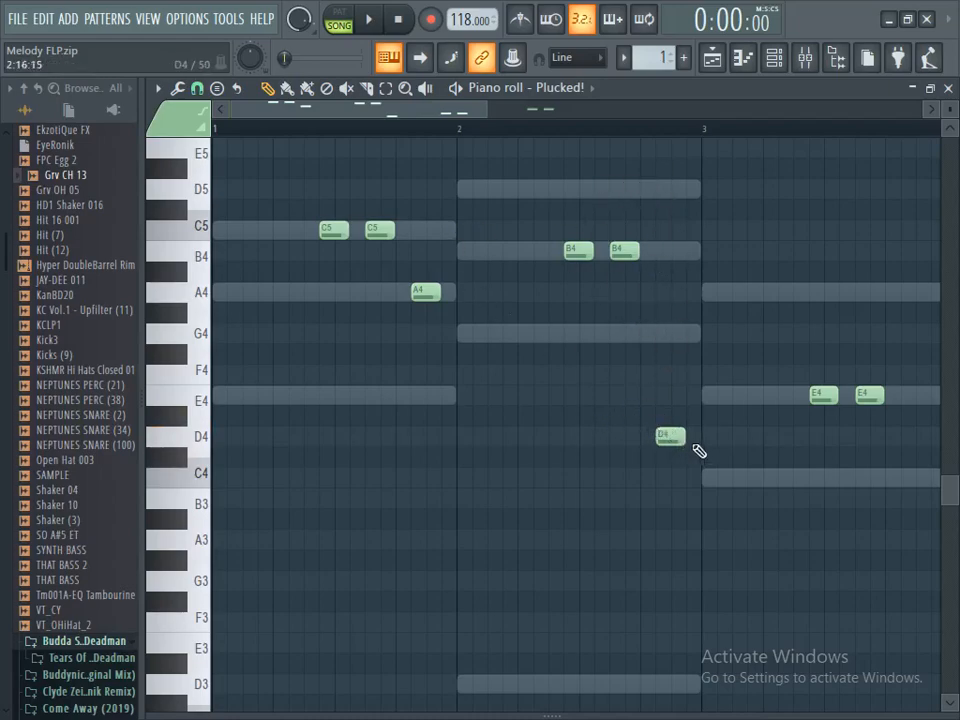
# Play back the melody to hear the D4 note at the end of bar 2 over the chords
pyautogui.press('space')
pyautogui.moveTo(476, 112); pyautogui.dragTo(550, 119)
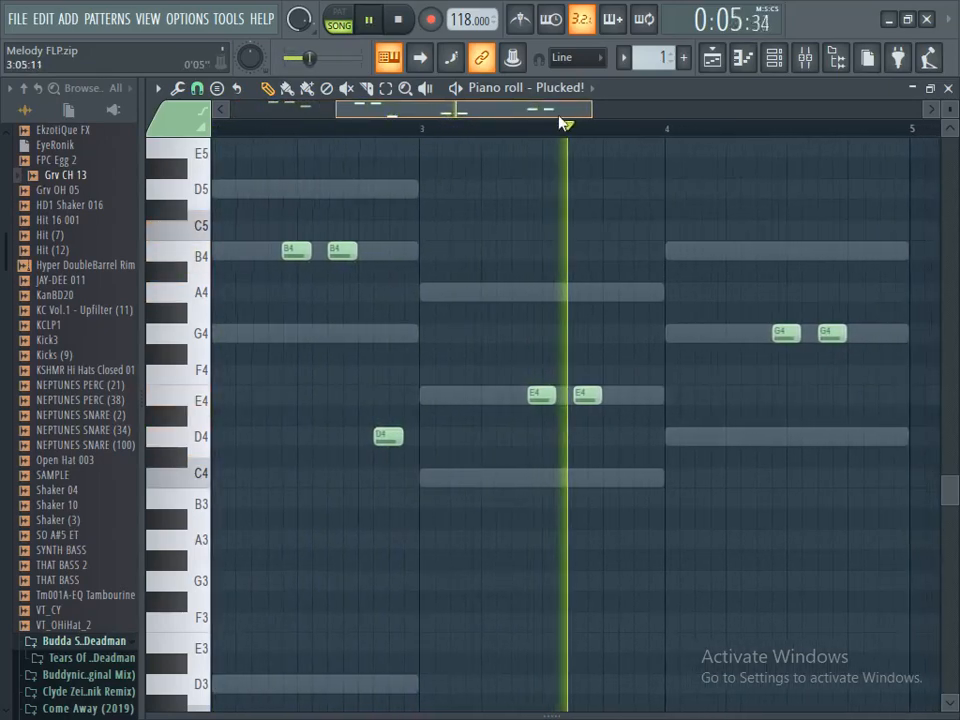
pyautogui.press('space')
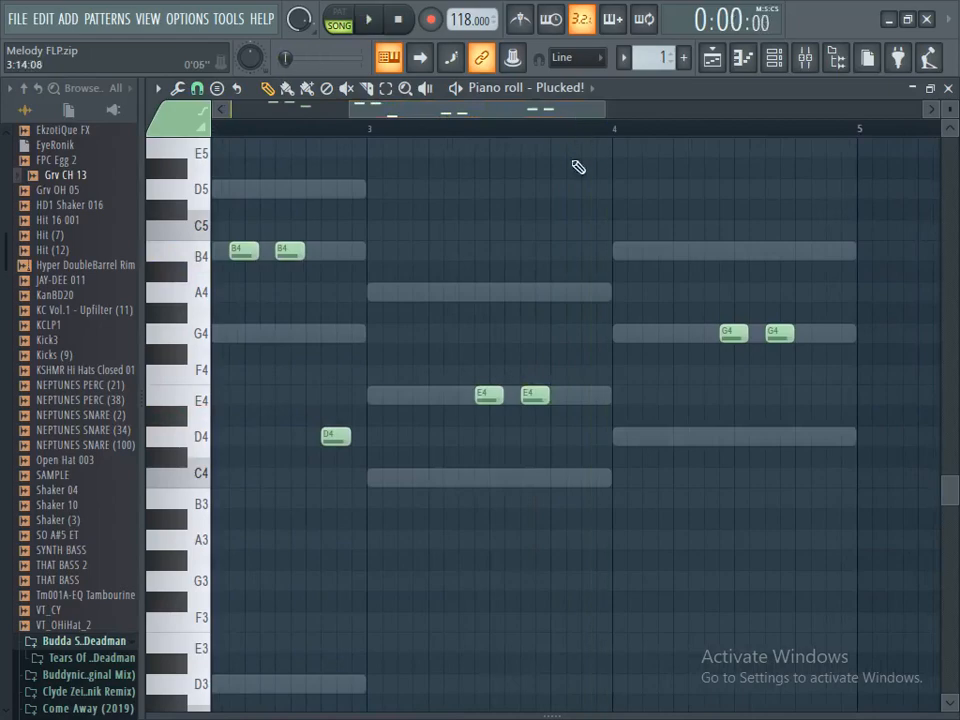
# Add an A4 note at the end of bar 3 and a B4 note at the end of bar 4, and listen
pyautogui.click(590, 292)
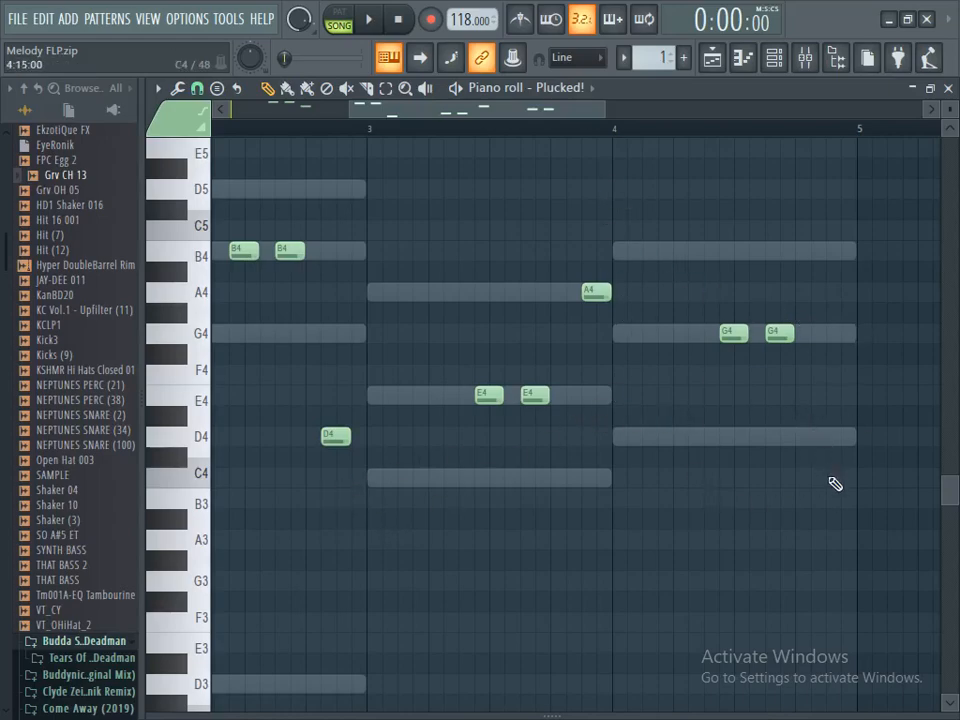
pyautogui.click(832, 251)
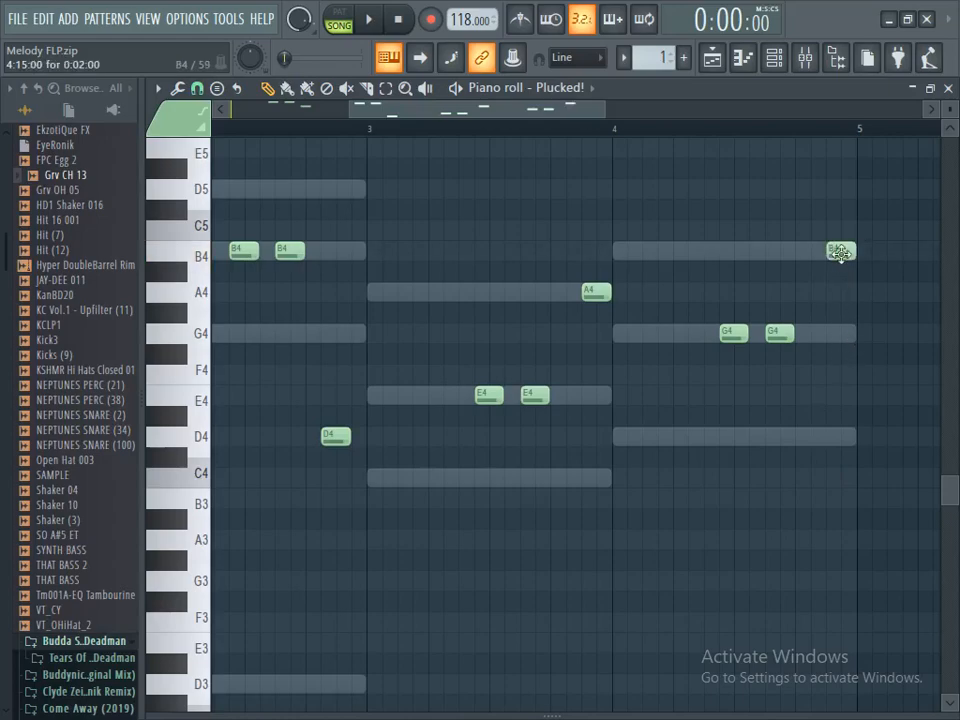
pyautogui.press('space')
pyautogui.moveTo(527, 112); pyautogui.dragTo(357, 105)
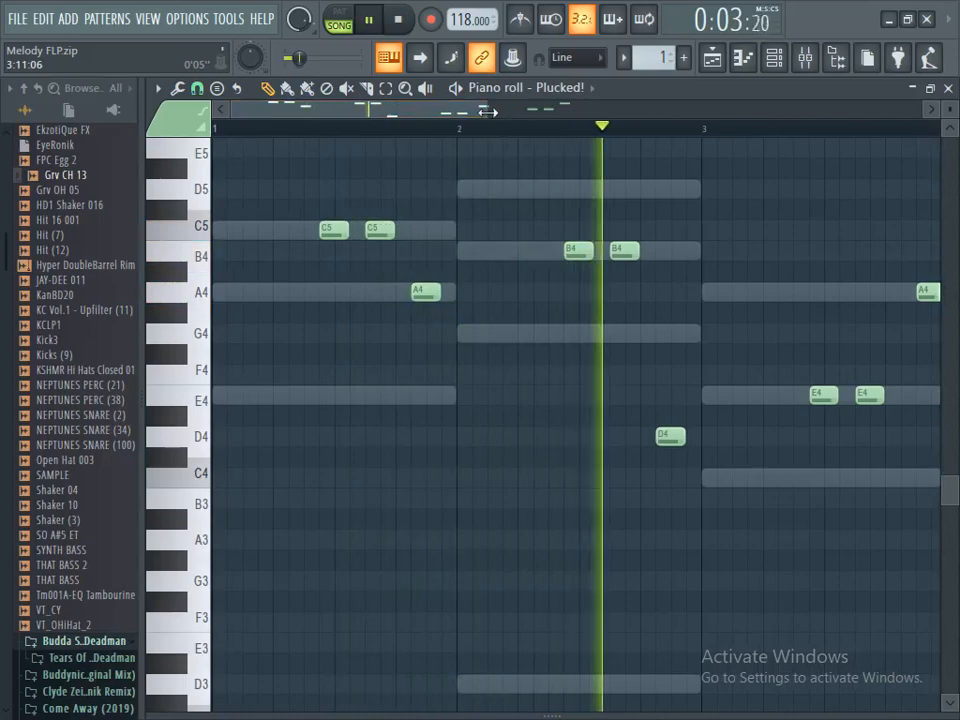
pyautogui.moveTo(487, 110); pyautogui.dragTo(628, 114)
pyautogui.press('space')
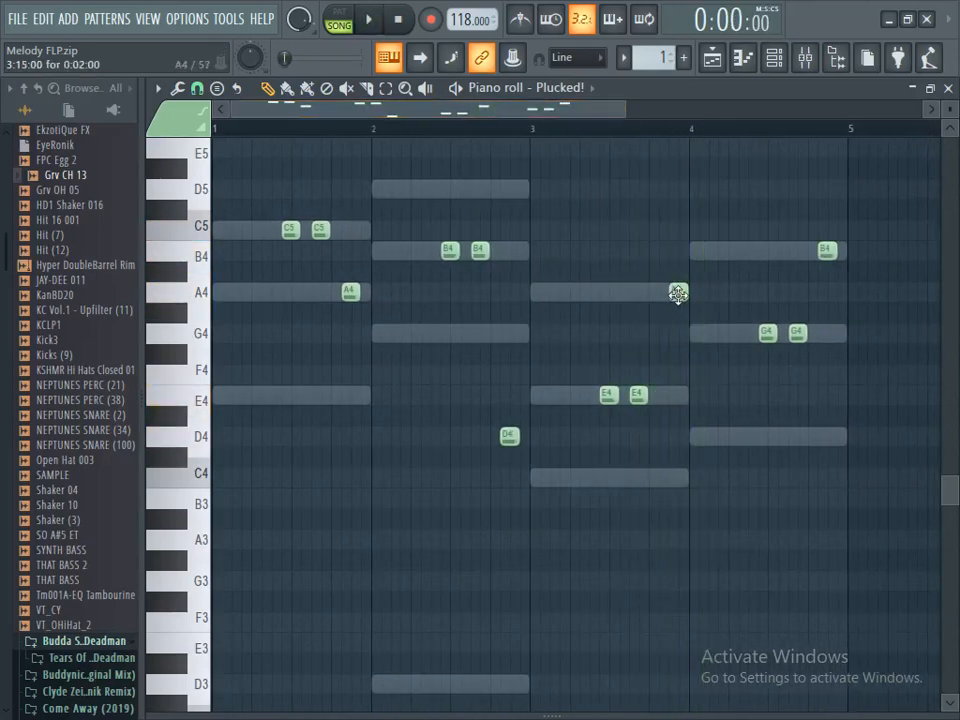
# Replace the A4 note at the end of bar 3 with one a grid step earlier and play the melody
pyautogui.rightClick(675, 291)
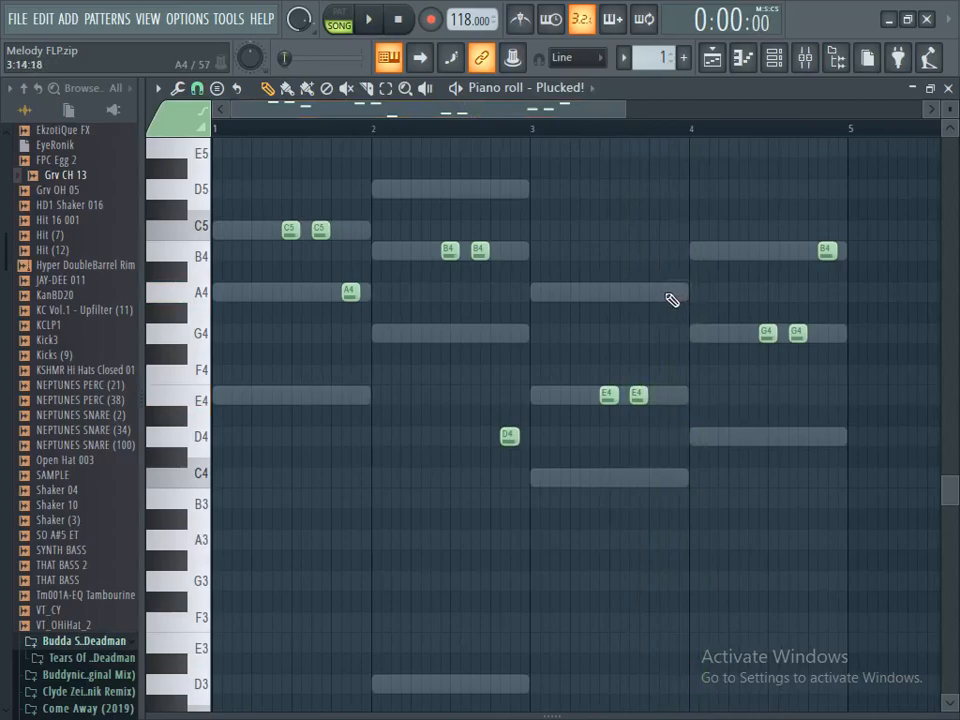
pyautogui.click(668, 293)
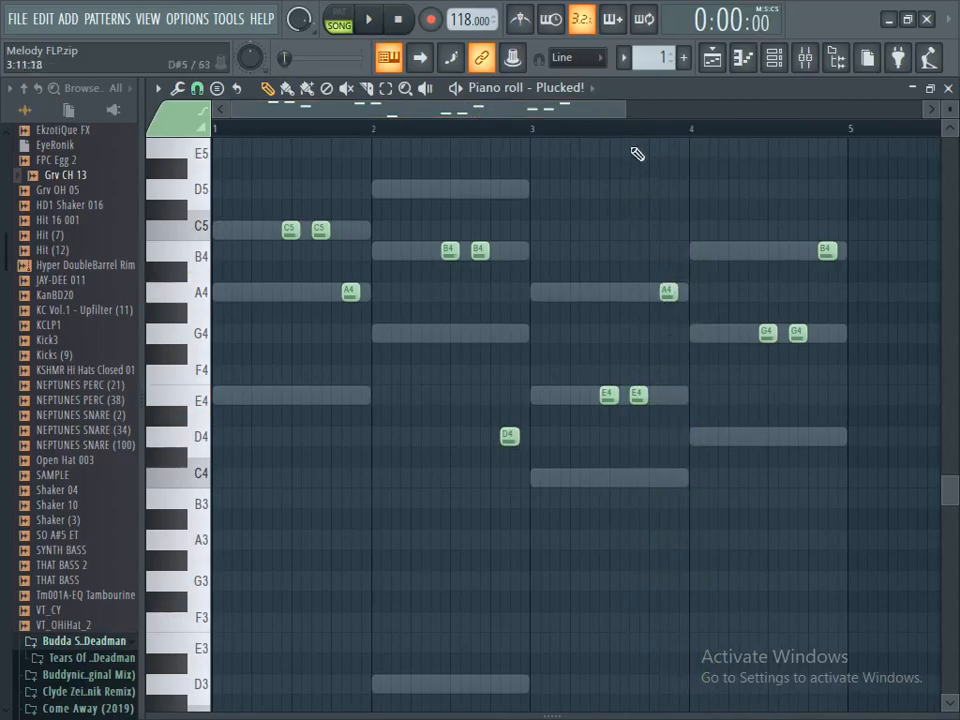
pyautogui.press('space')
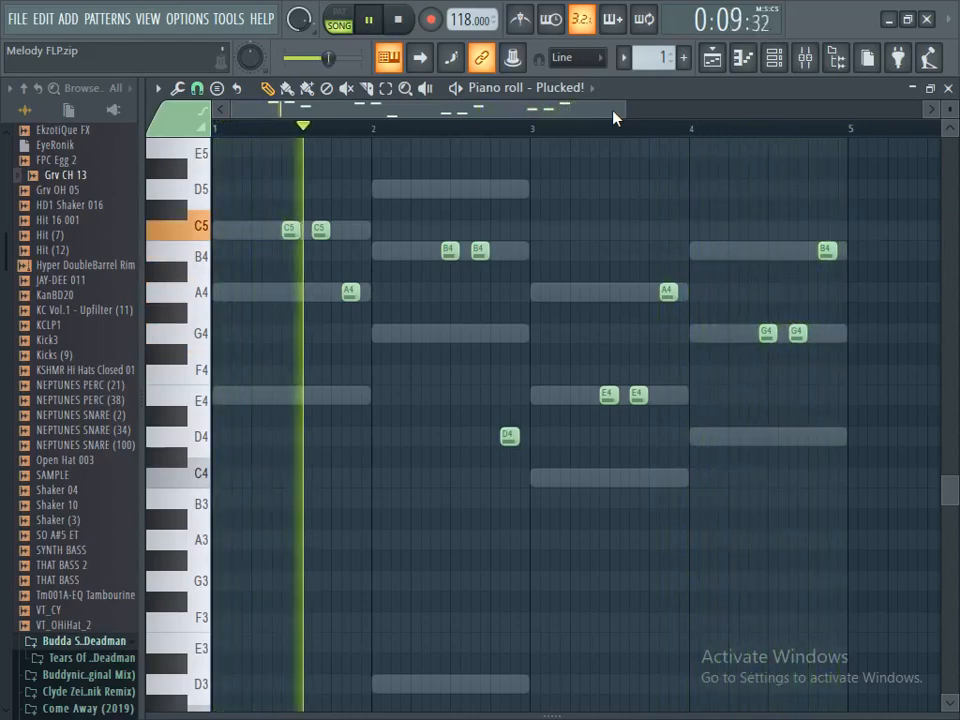
pyautogui.press('space')
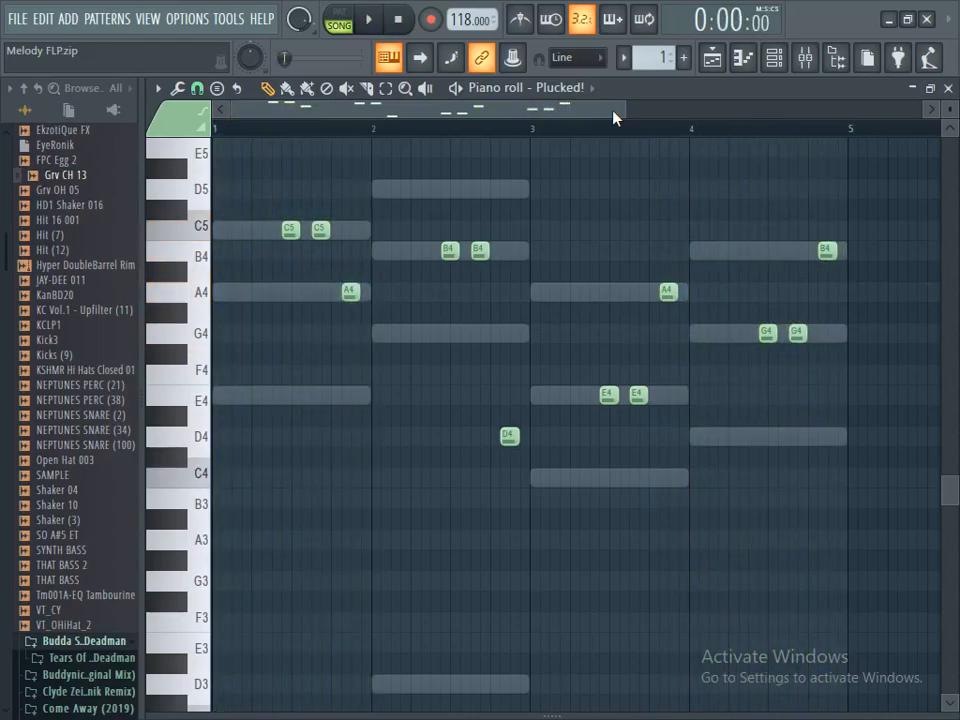
# Add chord root notes at the bar starts: A4 in bar 1, D5 in bar 2, C4 in bar 3 and B3 in bar 4
pyautogui.moveTo(627, 109); pyautogui.dragTo(585, 110)
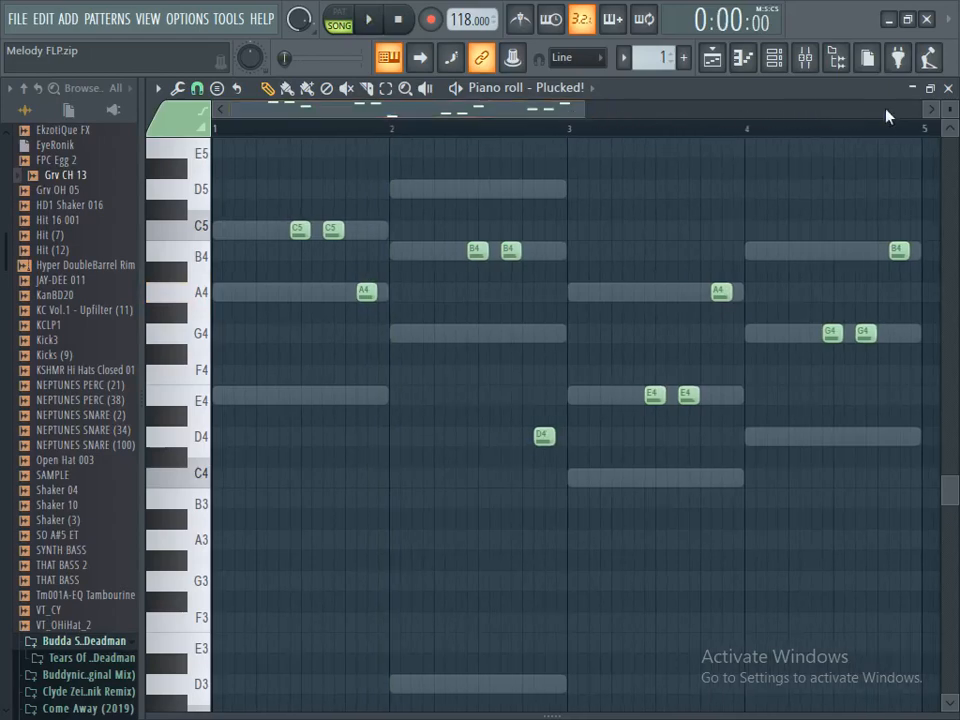
pyautogui.moveTo(949, 109); pyautogui.dragTo(949, 117)
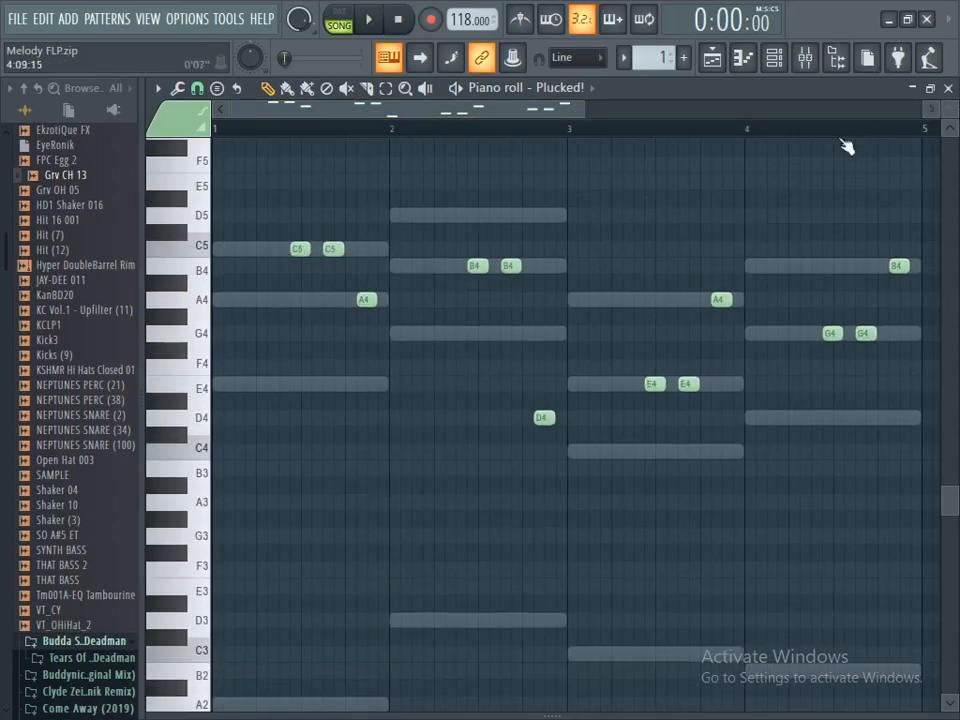
pyautogui.scroll(-3, 649, 193)
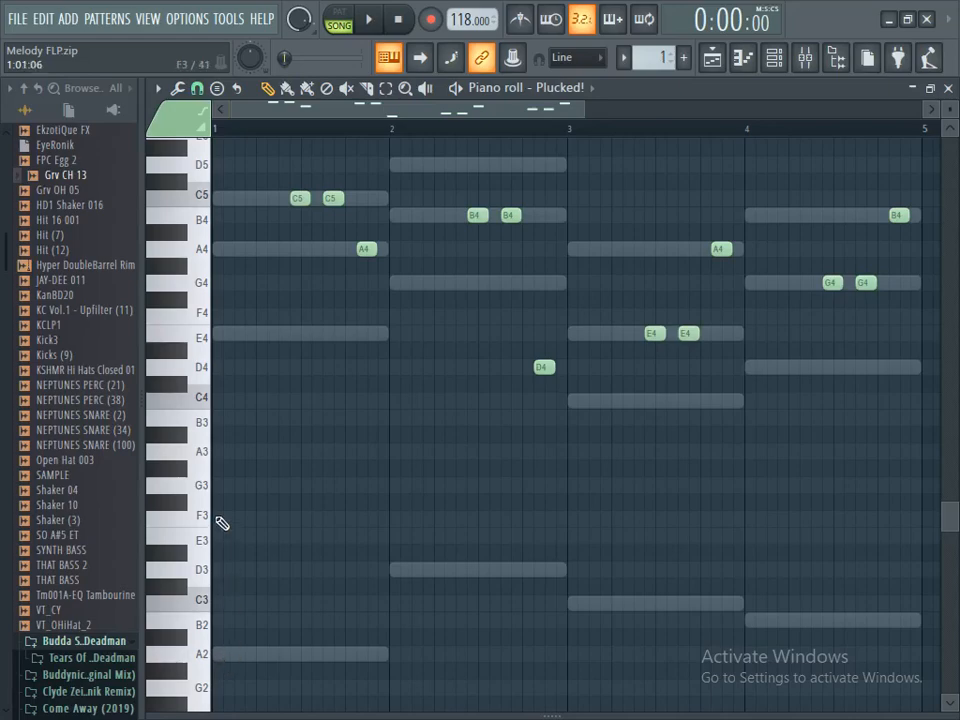
pyautogui.click(224, 252)
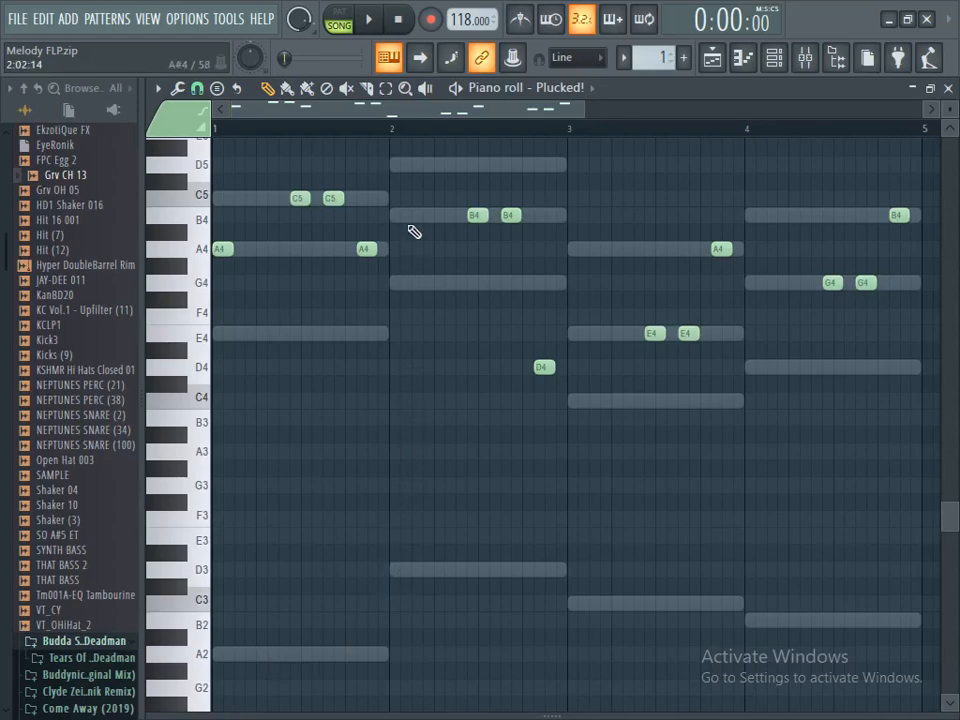
pyautogui.click(399, 165)
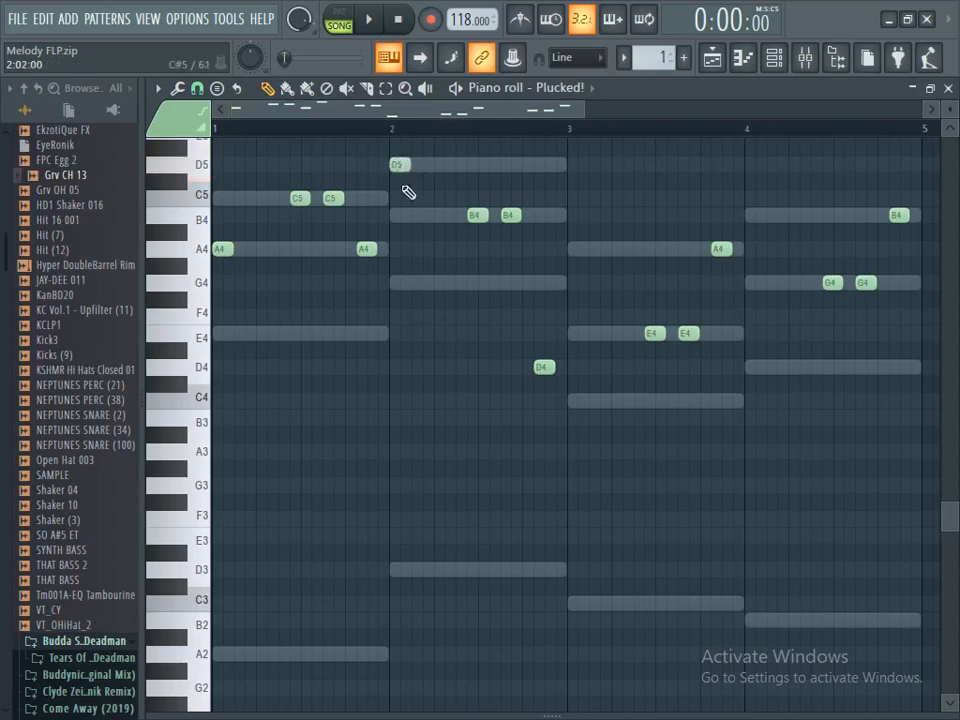
pyautogui.click(576, 250)
pyautogui.moveTo(572, 249); pyautogui.dragTo(571, 404)
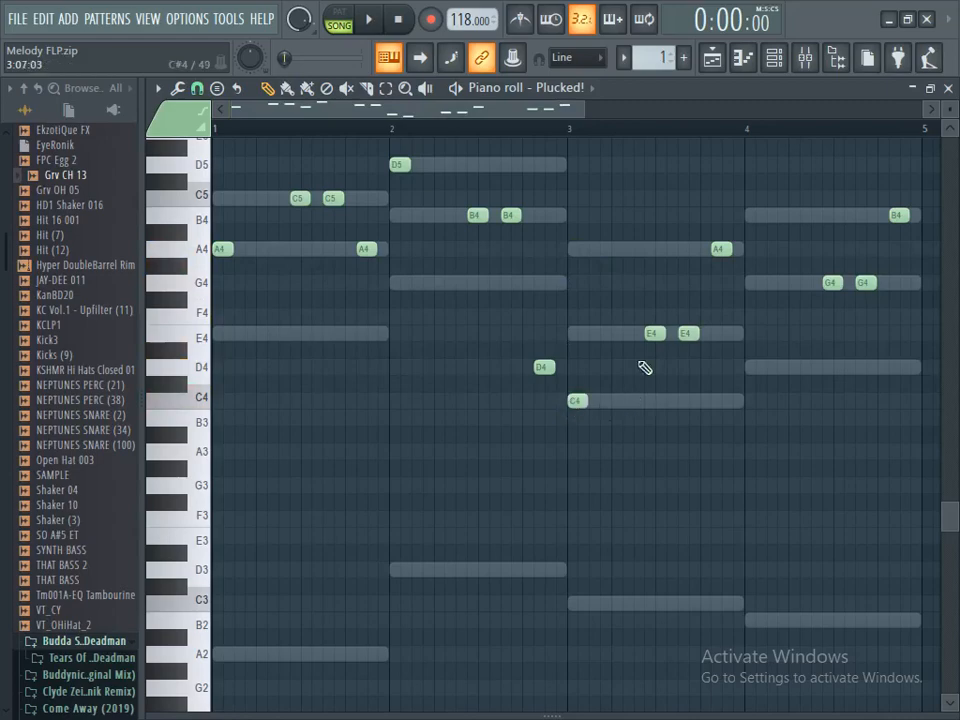
pyautogui.moveTo(572, 121); pyautogui.dragTo(611, 129)
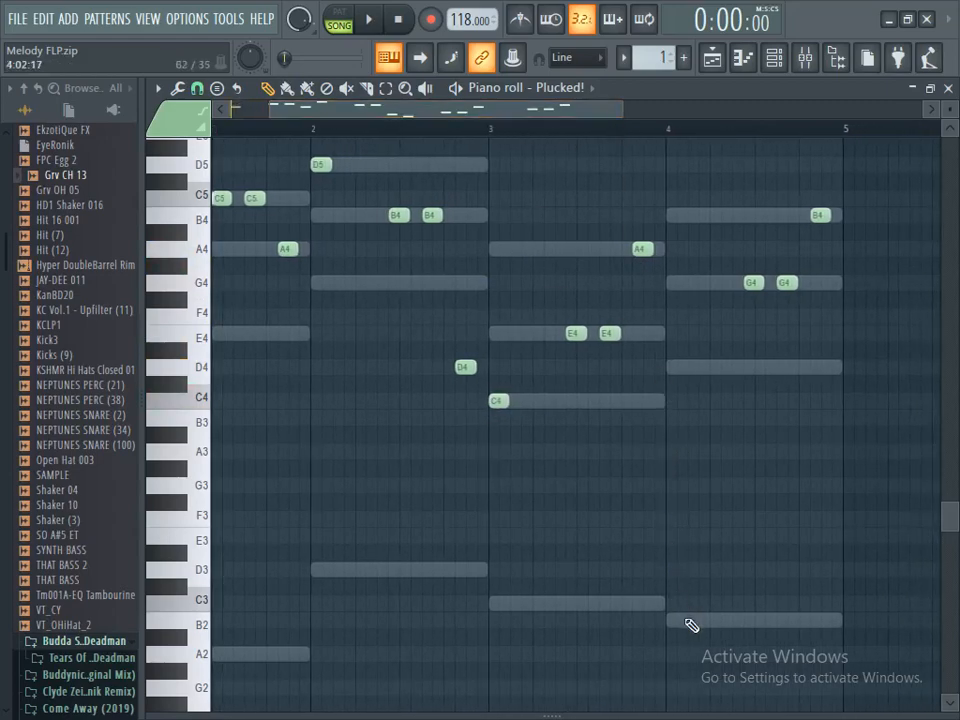
pyautogui.click(674, 422)
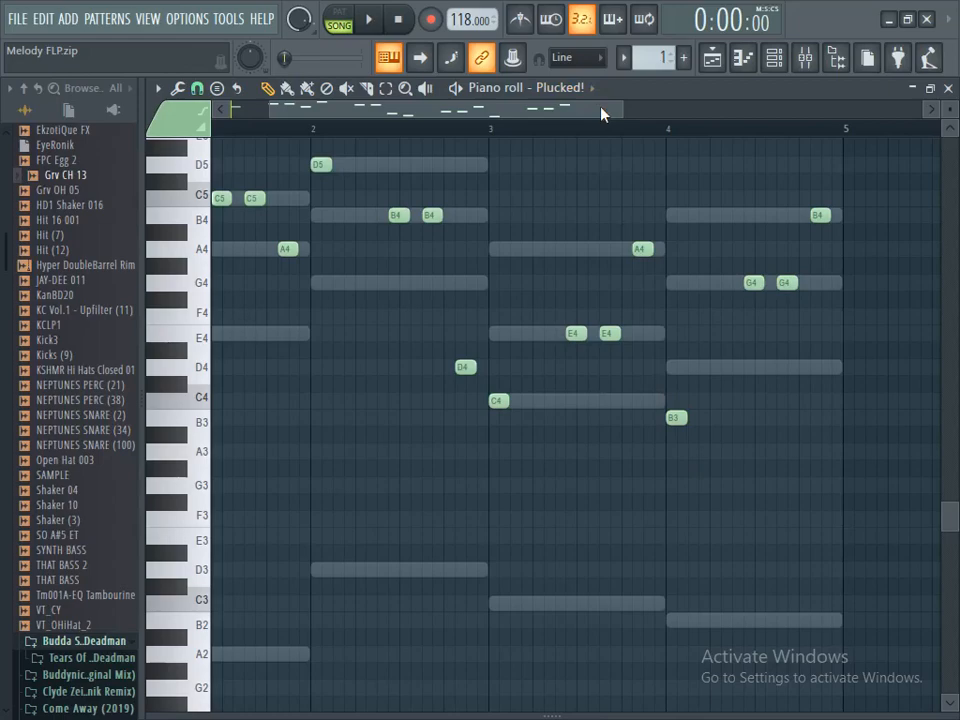
# Play back the four bars to hear the added root notes with the rest of the melody
pyautogui.press('space')
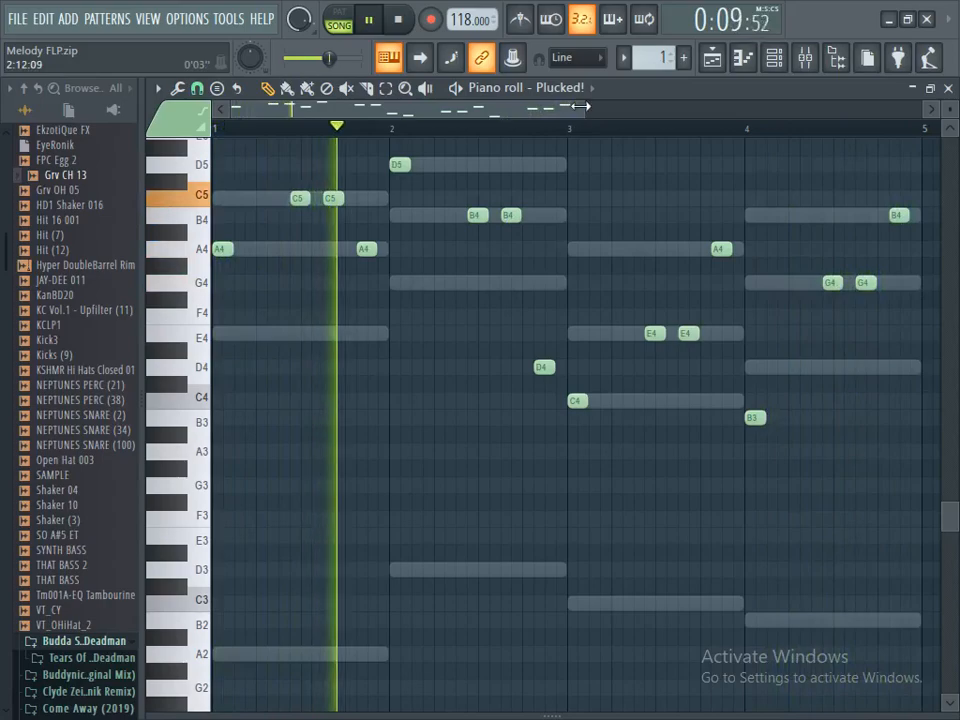
pyautogui.moveTo(580, 106); pyautogui.dragTo(627, 108)
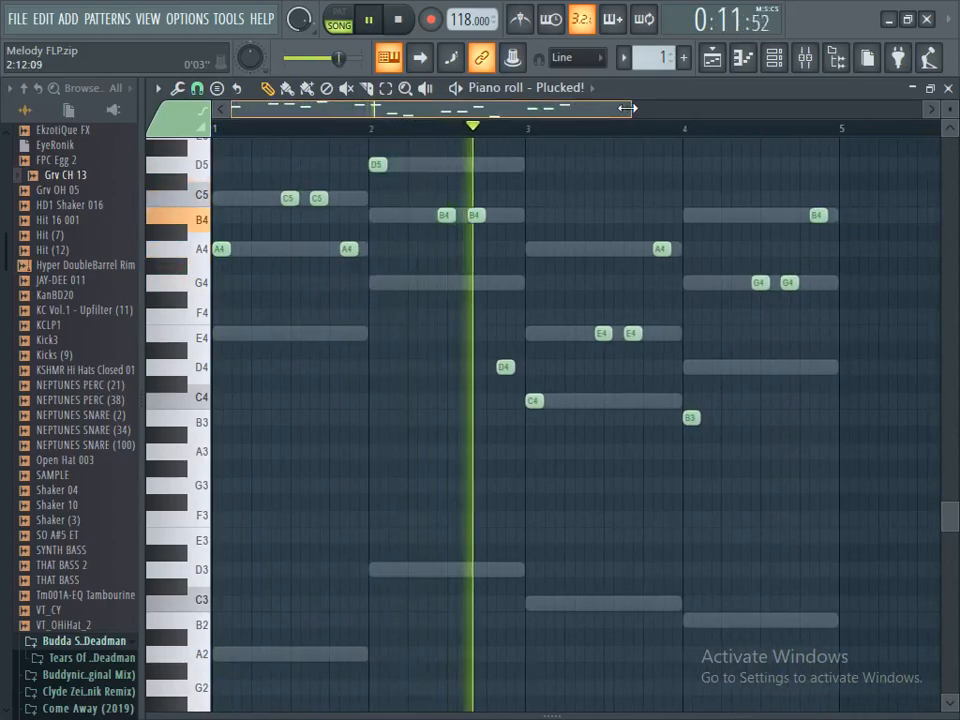
pyautogui.press('space')
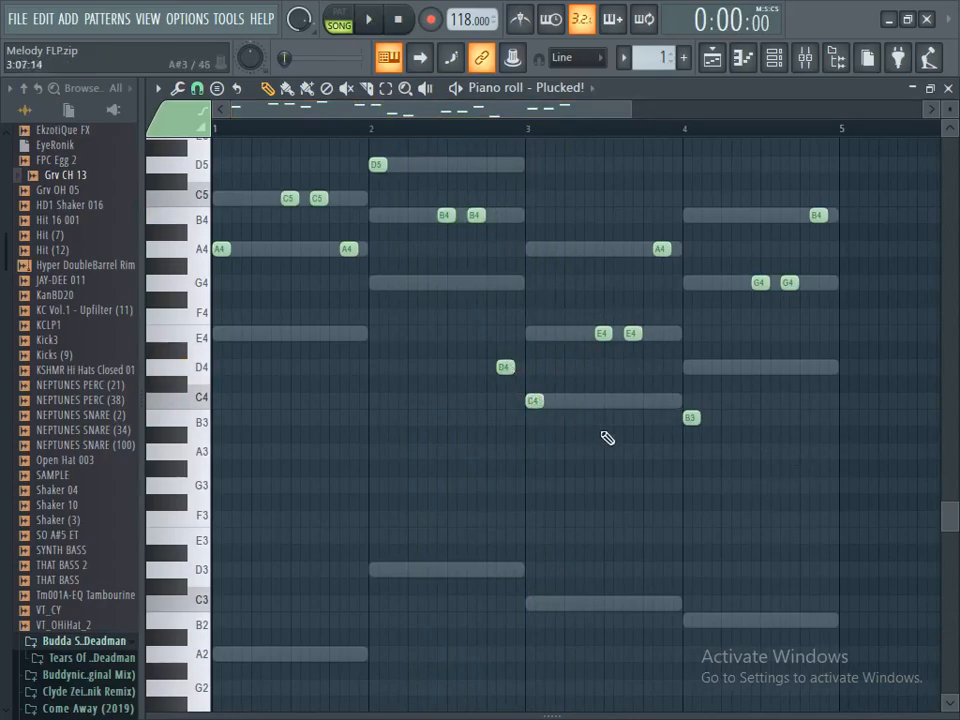
# Raise the opening notes of bars 3 and 4 by one octave to C5 and B4, and listen
pyautogui.moveTo(703, 390); pyautogui.dragTo(513, 455)
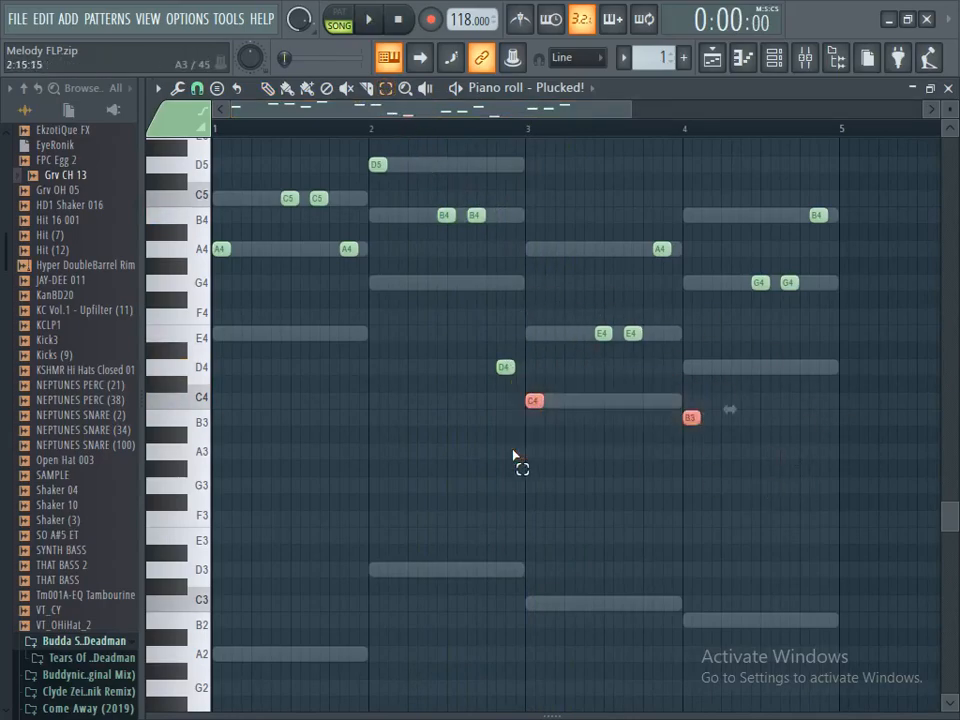
pyautogui.hotkey('ctrl', 'Up')
pyautogui.press('space')
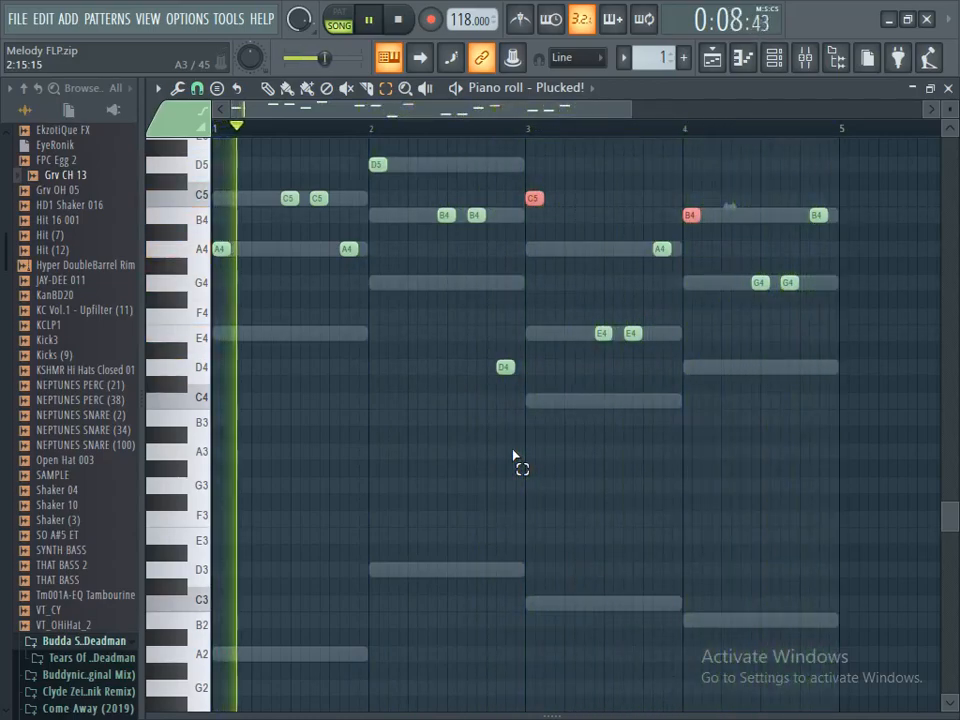
pyautogui.press('space')
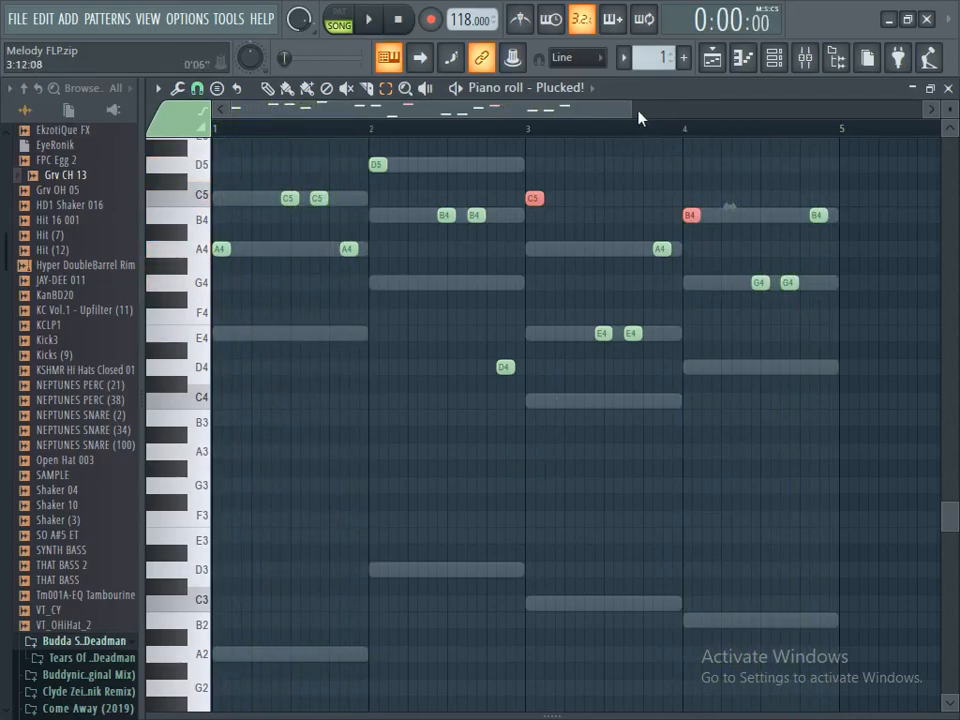
# Select all the melody notes, raise them by one octave and play the result
pyautogui.moveTo(638, 113); pyautogui.dragTo(590, 112)
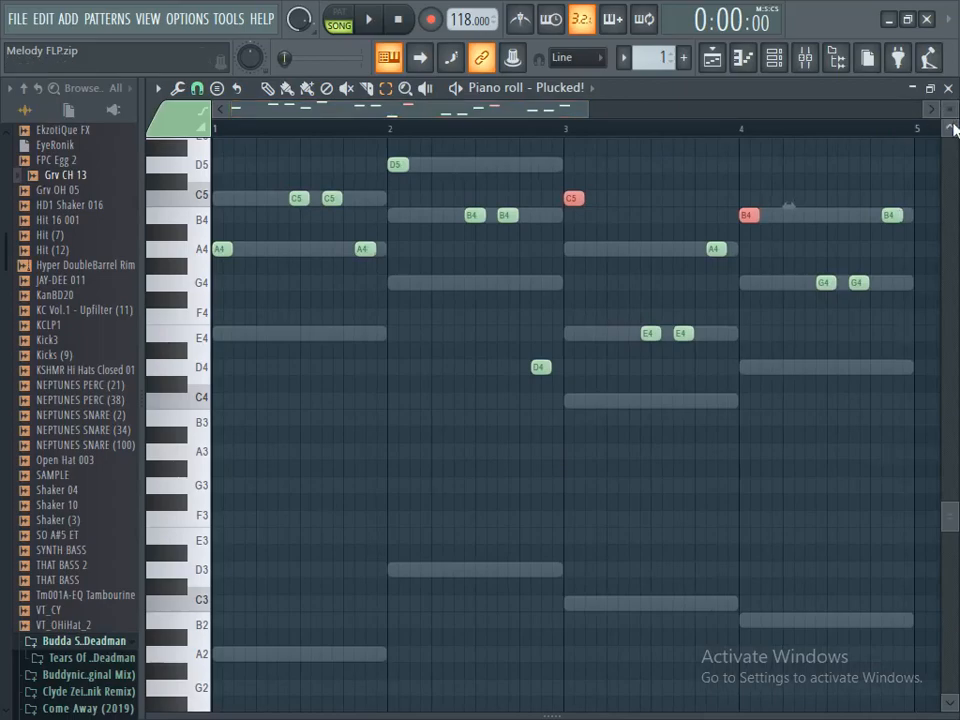
pyautogui.scroll(3, 953, 127)
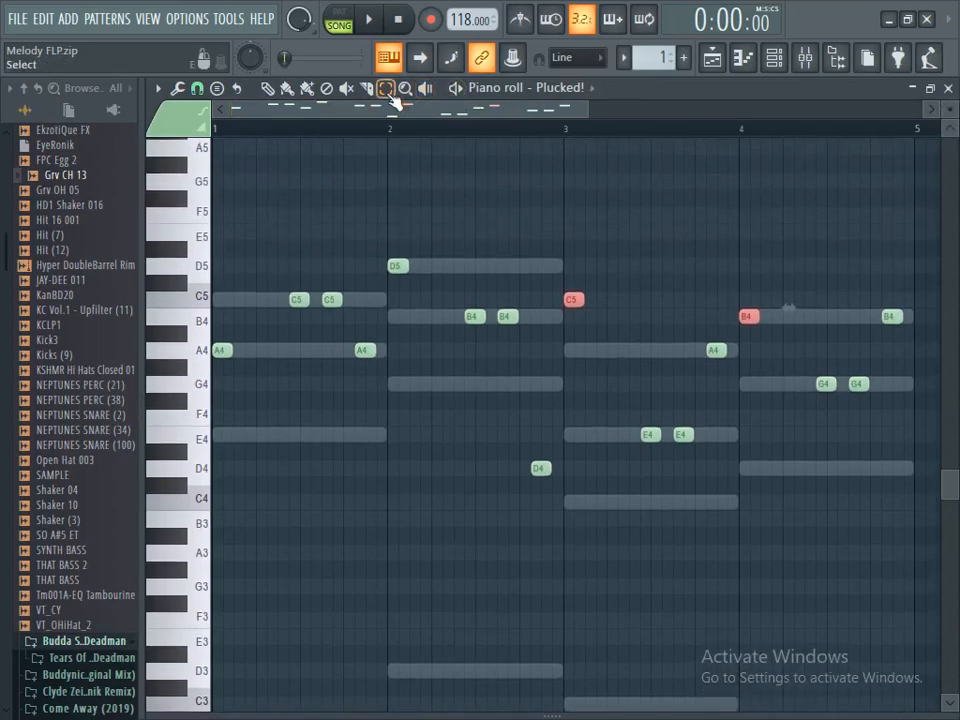
pyautogui.moveTo(589, 111); pyautogui.dragTo(138, 498)
pyautogui.click(799, 183)
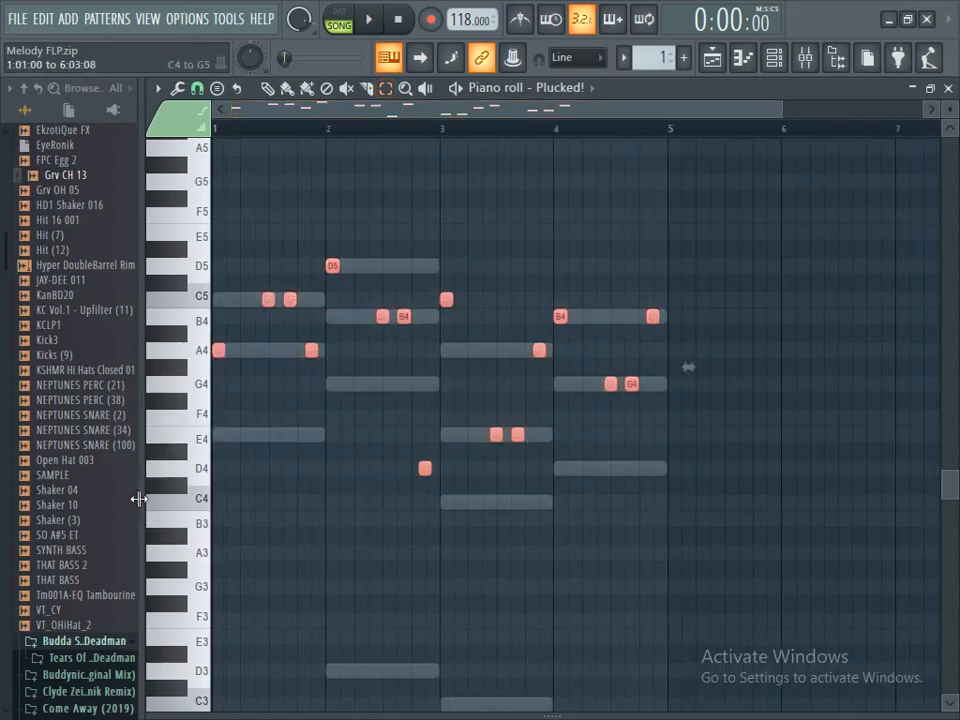
pyautogui.hotkey('ctrl', 'Up')
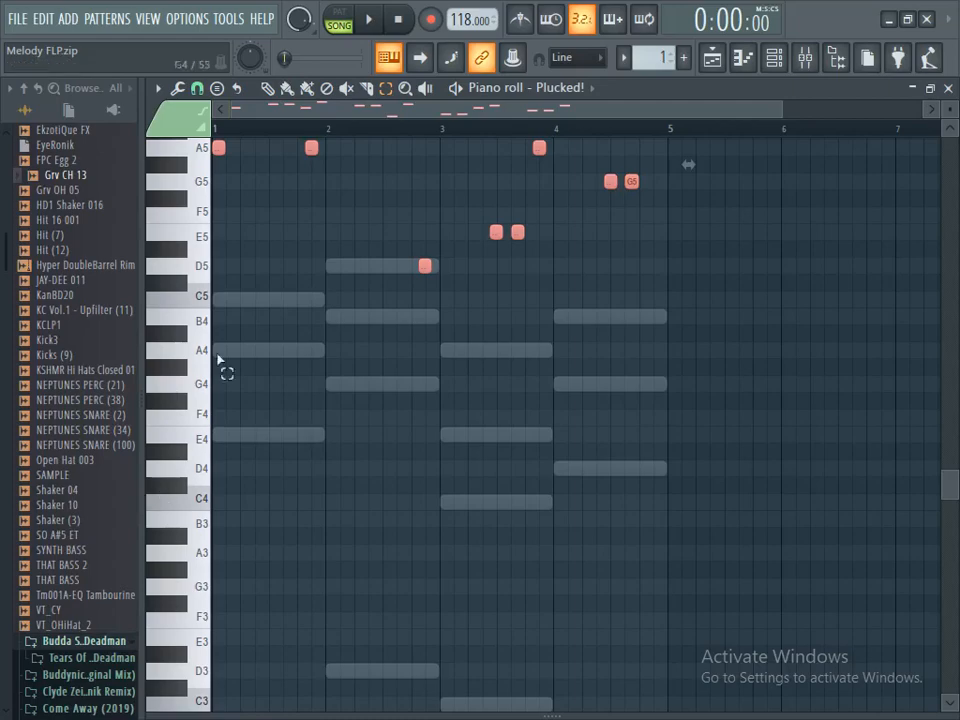
pyautogui.click(951, 133)
pyautogui.press('space')
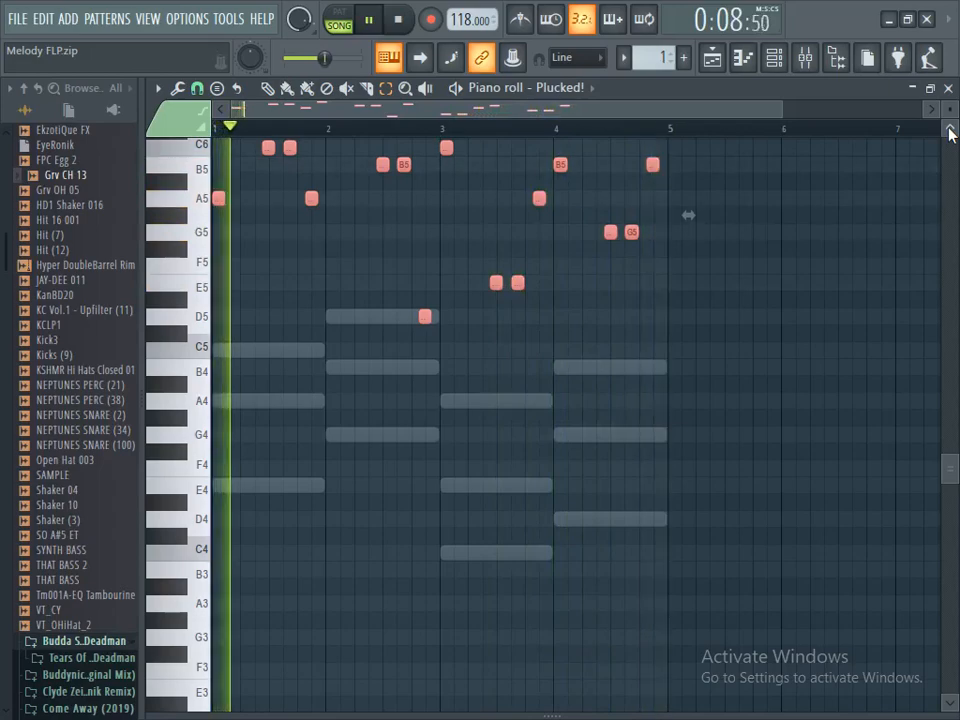
pyautogui.press('space')
# Raise the last note of bar 2 to G5 and listen to the melody
pyautogui.scroll(4, 910, 160)
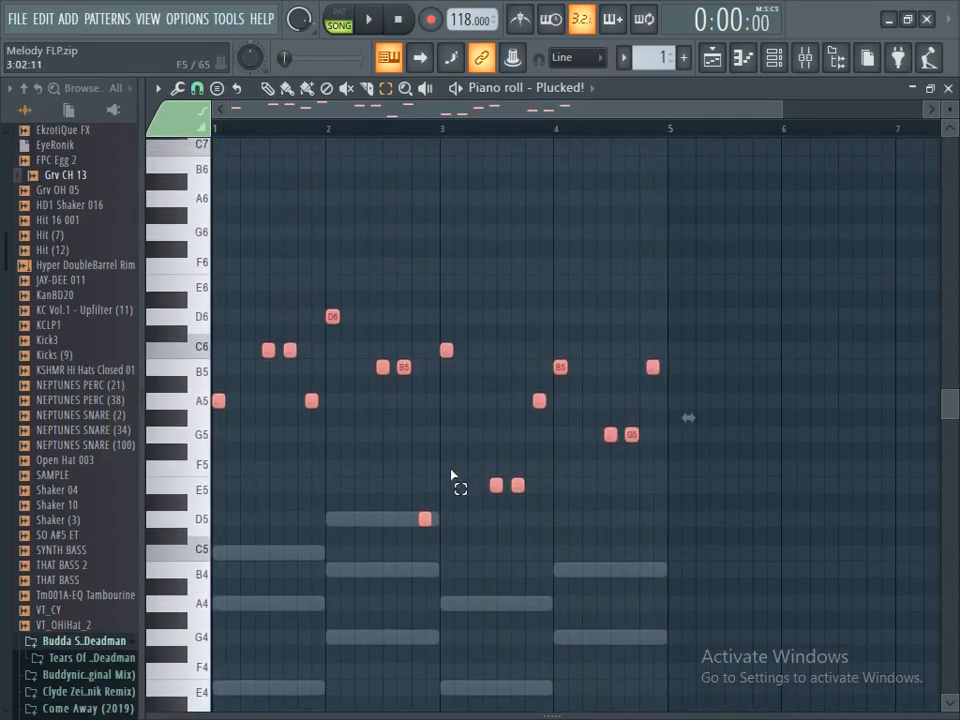
pyautogui.moveTo(447, 500); pyautogui.dragTo(396, 550)
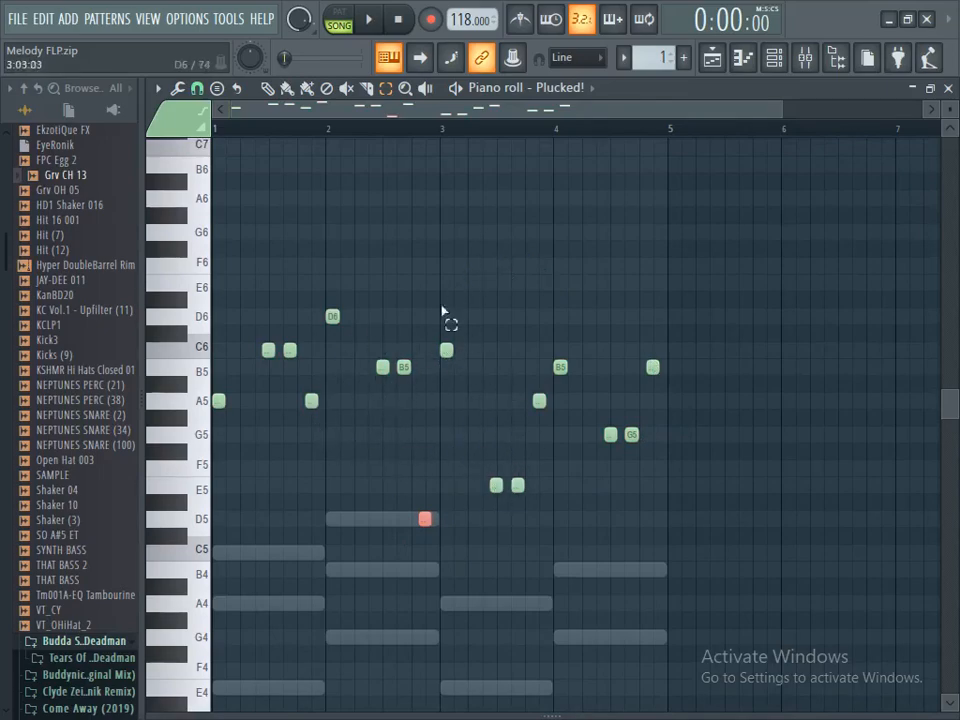
pyautogui.scroll(-4, 493, 486)
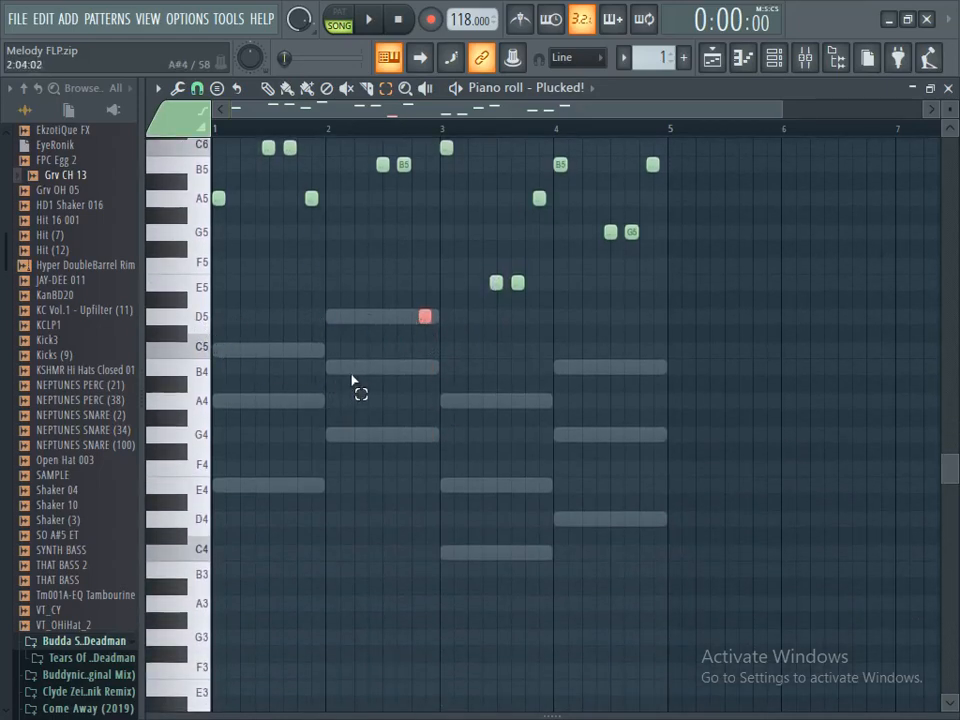
pyautogui.click(268, 89)
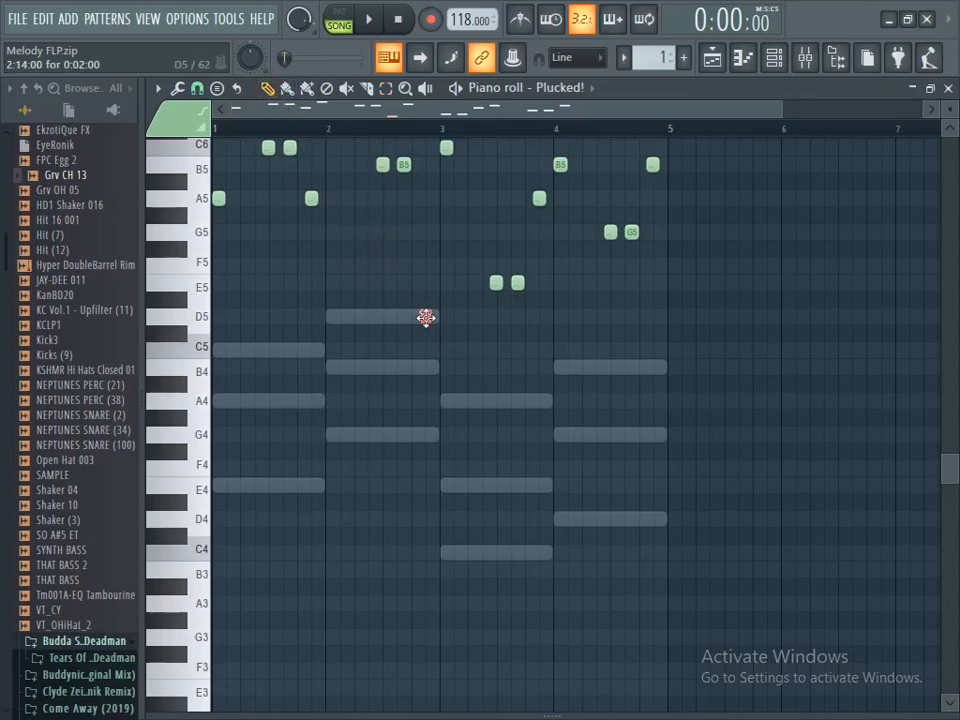
pyautogui.scroll(2, 425, 317)
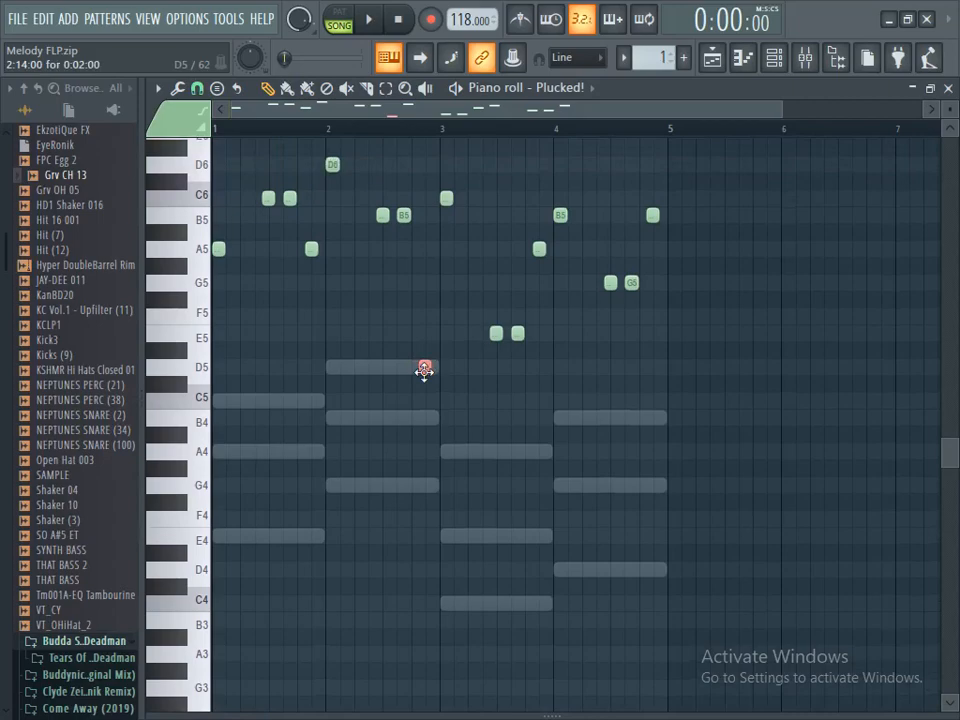
pyautogui.moveTo(434, 130); pyautogui.dragTo(425, 282)
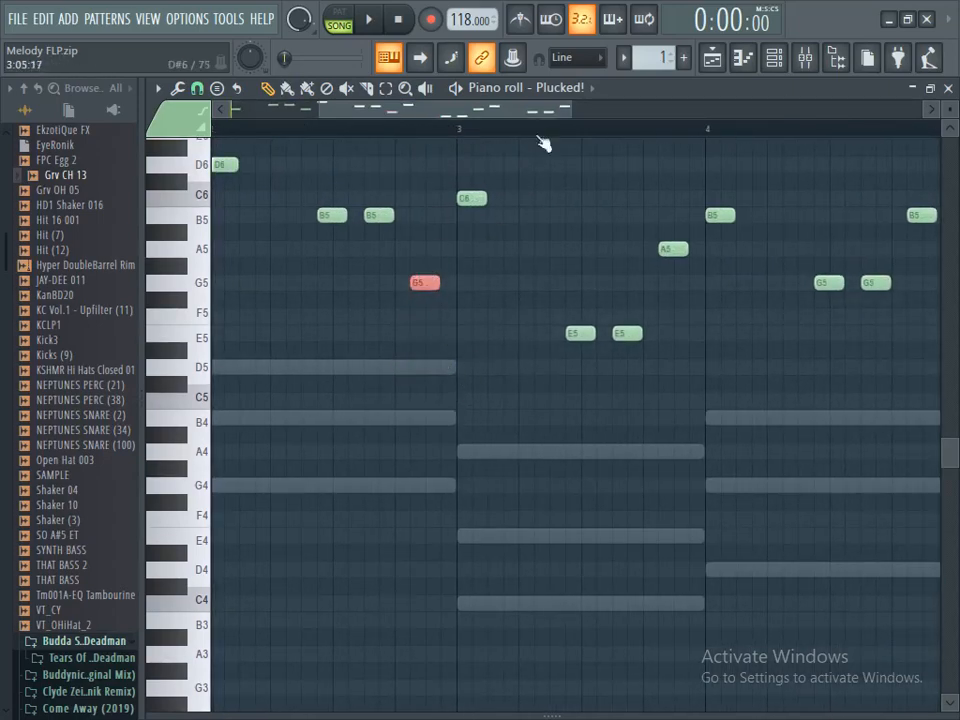
pyautogui.press('space')
pyautogui.moveTo(570, 114); pyautogui.dragTo(667, 116)
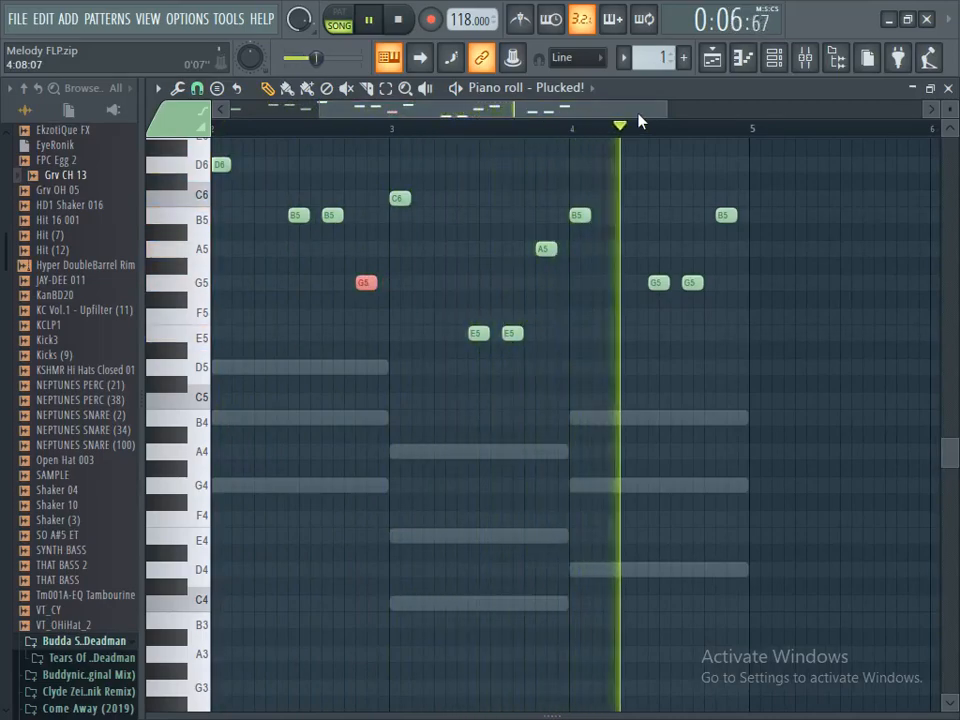
pyautogui.press('space')
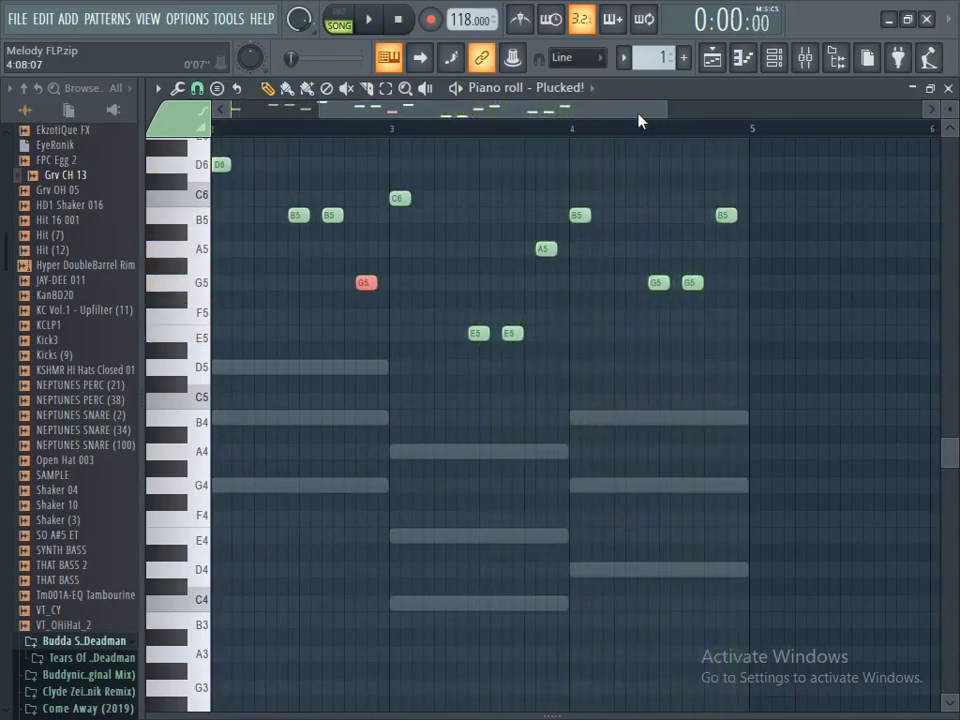
pyautogui.moveTo(638, 120); pyautogui.dragTo(403, 118)
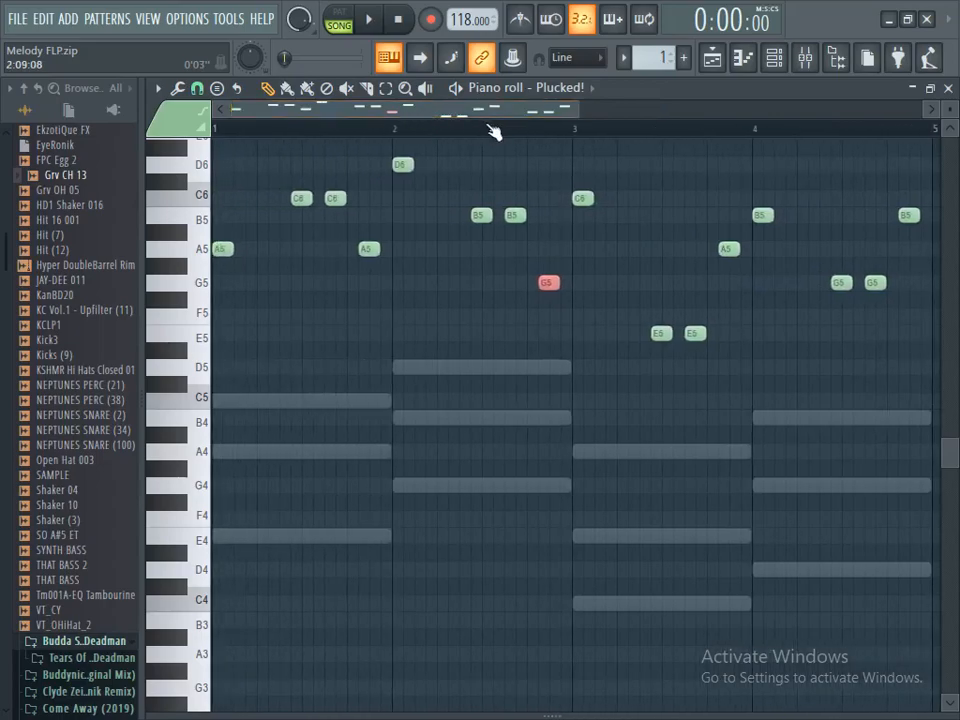
pyautogui.moveTo(578, 110); pyautogui.dragTo(672, 117)
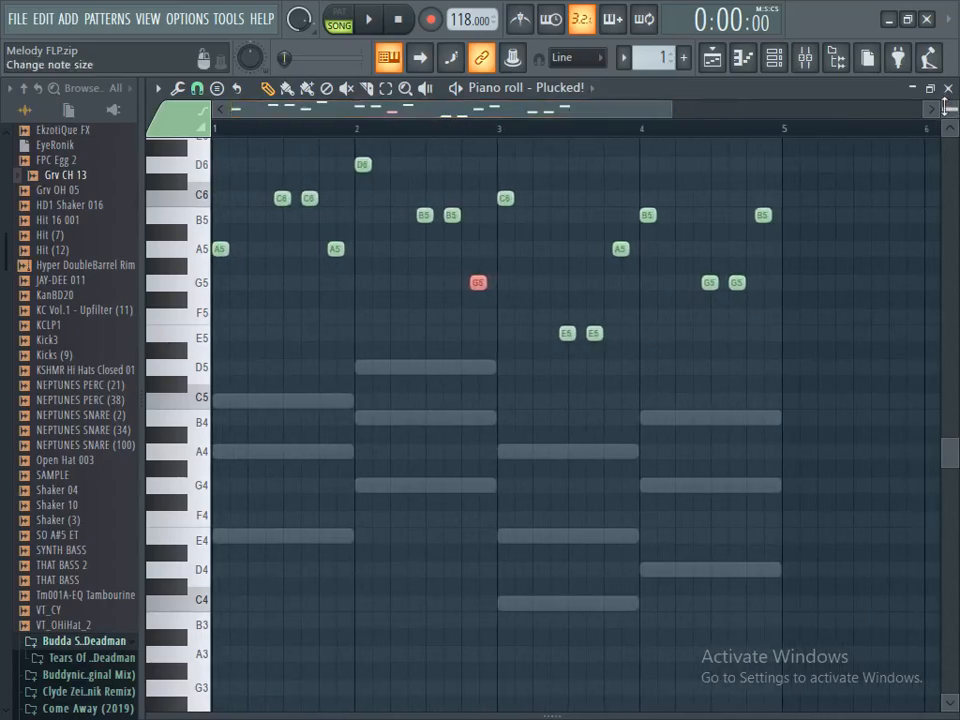
pyautogui.scroll(3, 944, 104)
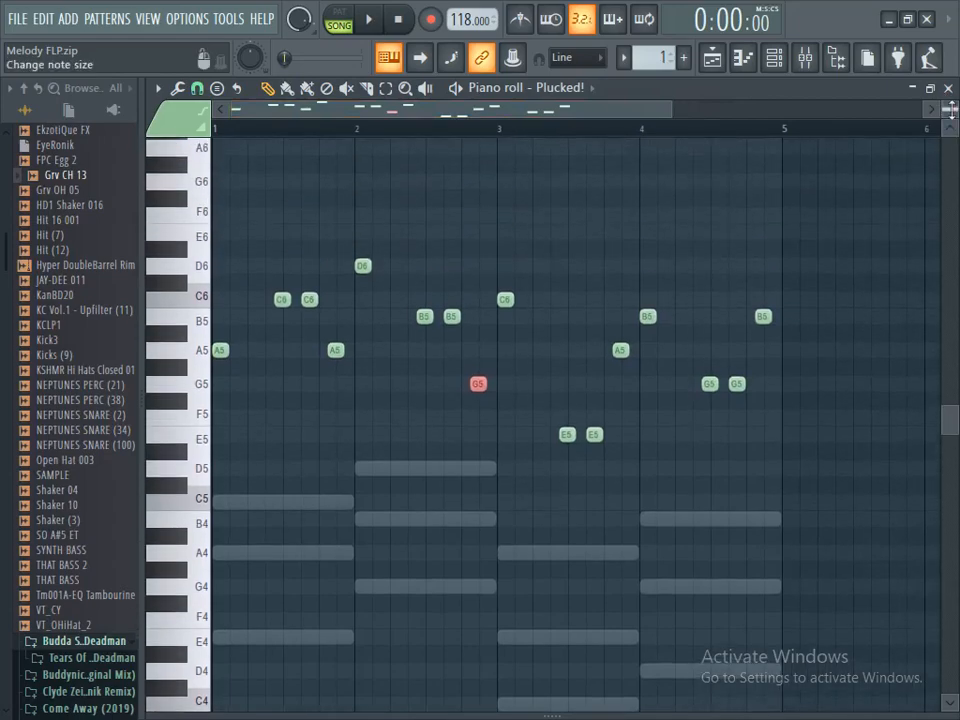